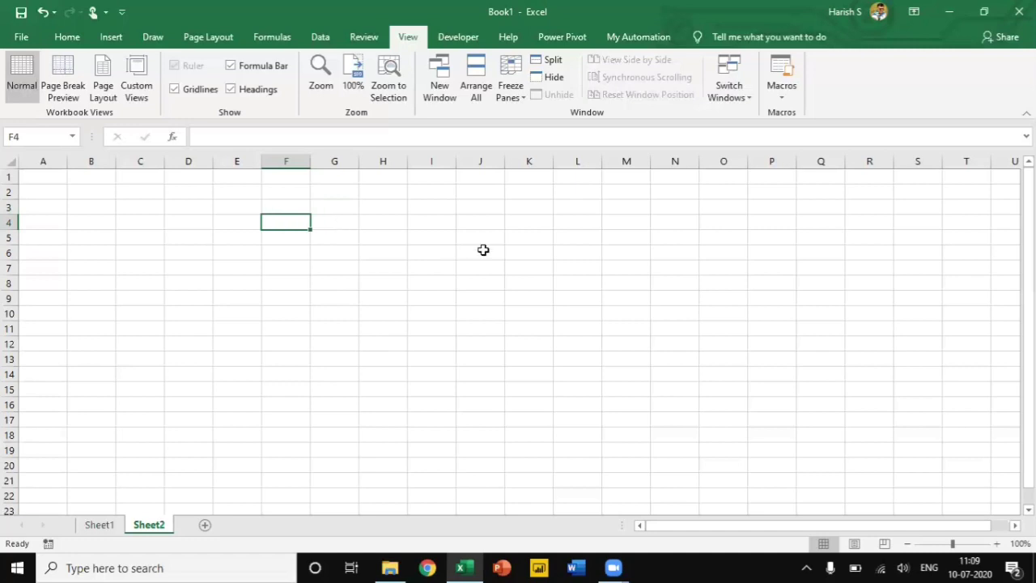
Enter the formula =15+10 in cell G5.
click(339, 241)
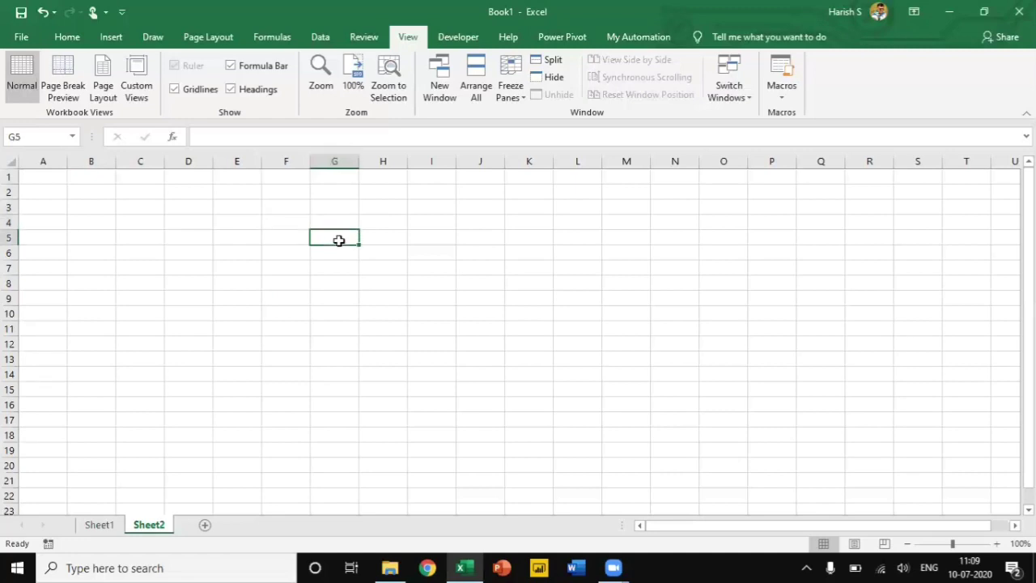
text(=)
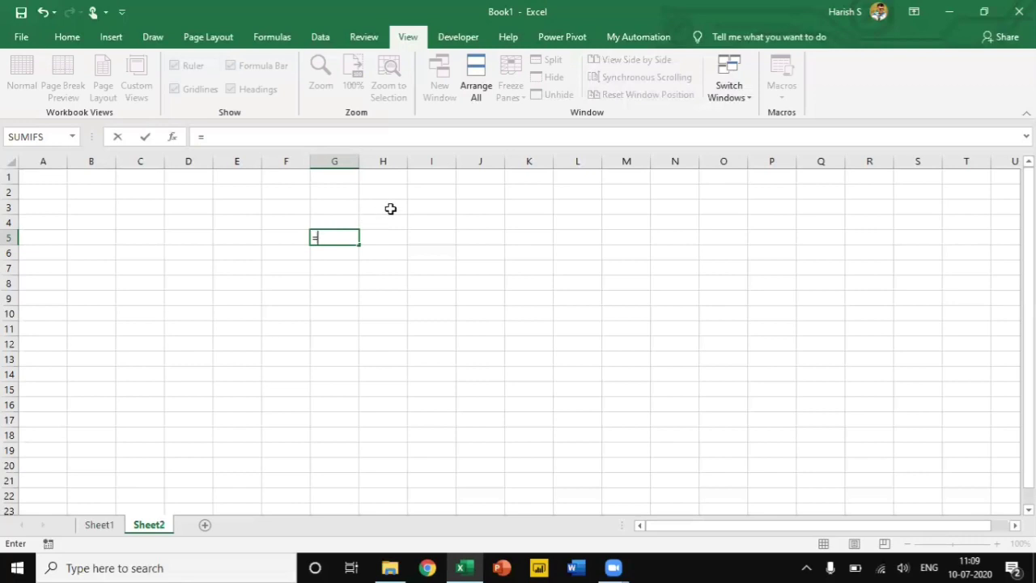
text(15+10)
key(Return)
key(Up)
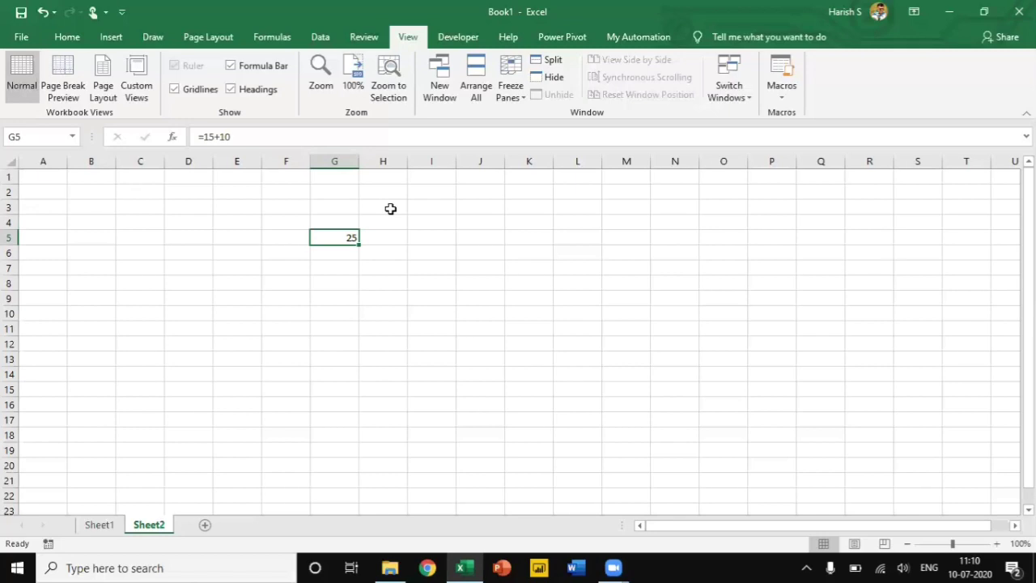
List the arithmetic operators +, -, * and / down cells I5 to I8.
key(Right)
key(Right)
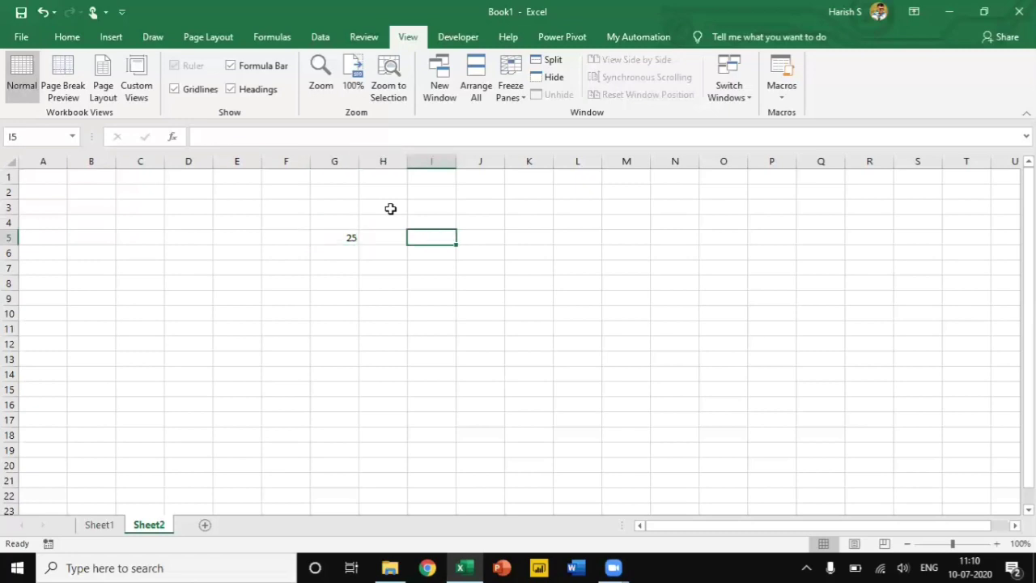
text(+)
key(Return)
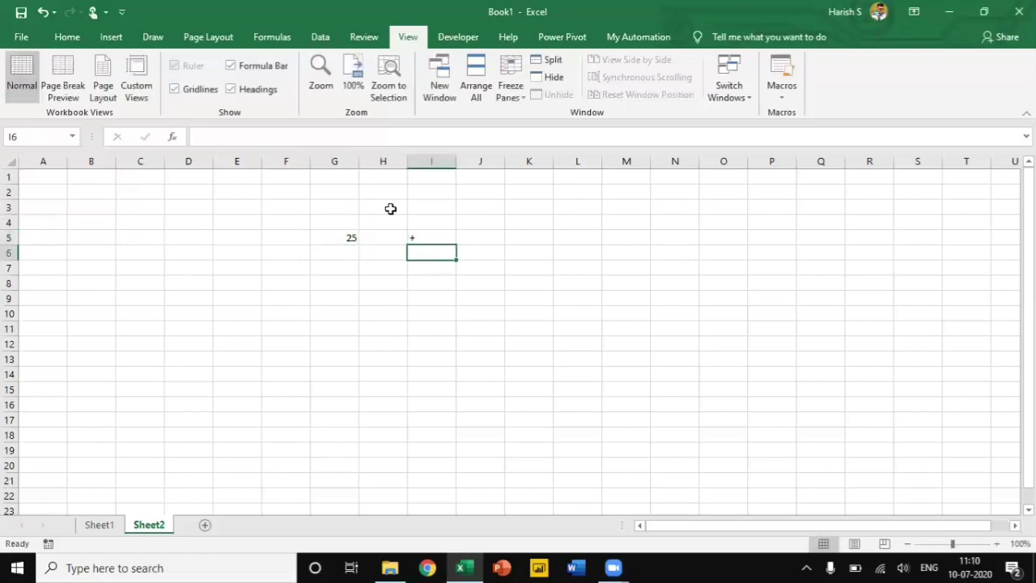
text(-)
key(Return)
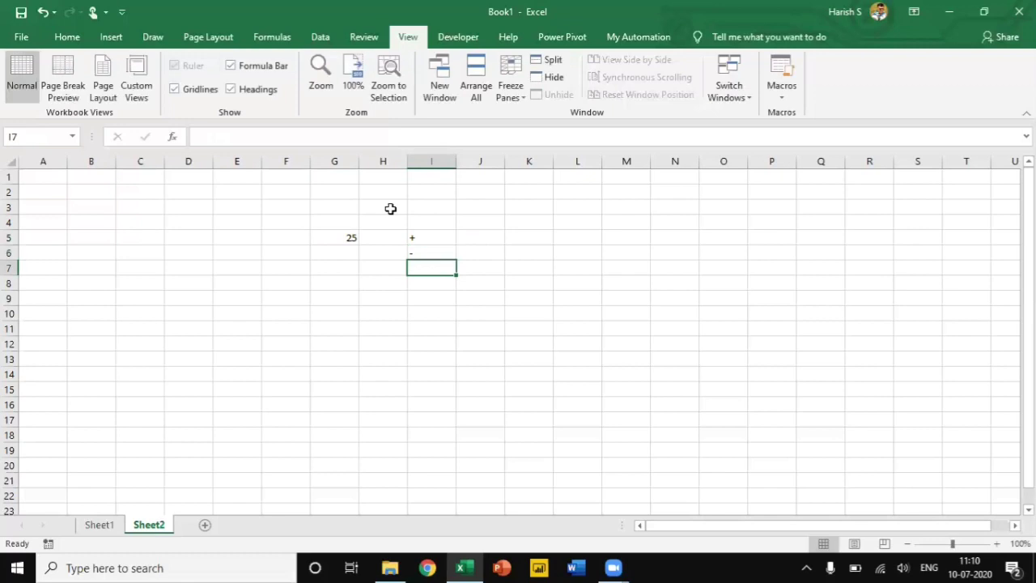
text(*)
key(Return)
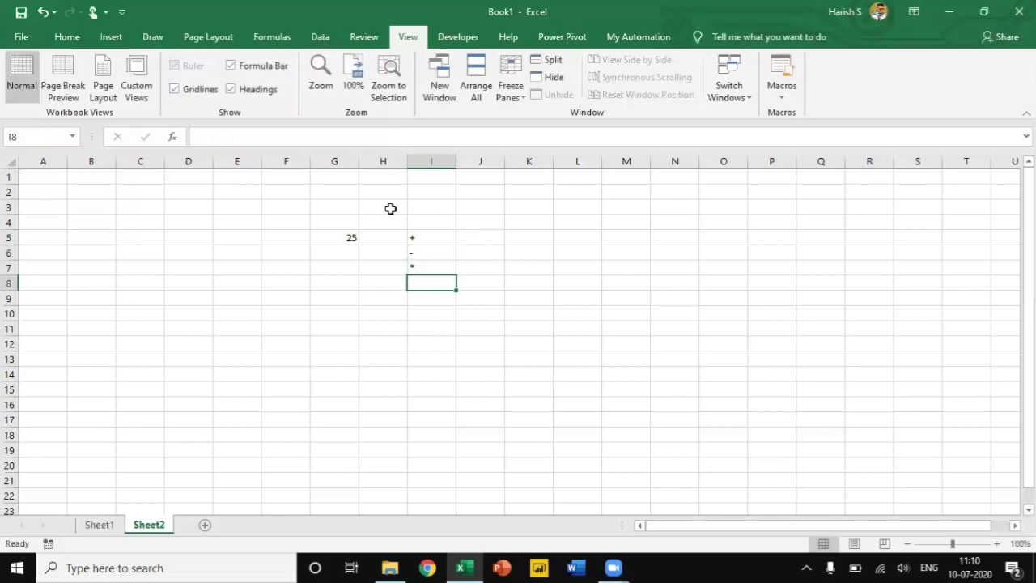
text(?)
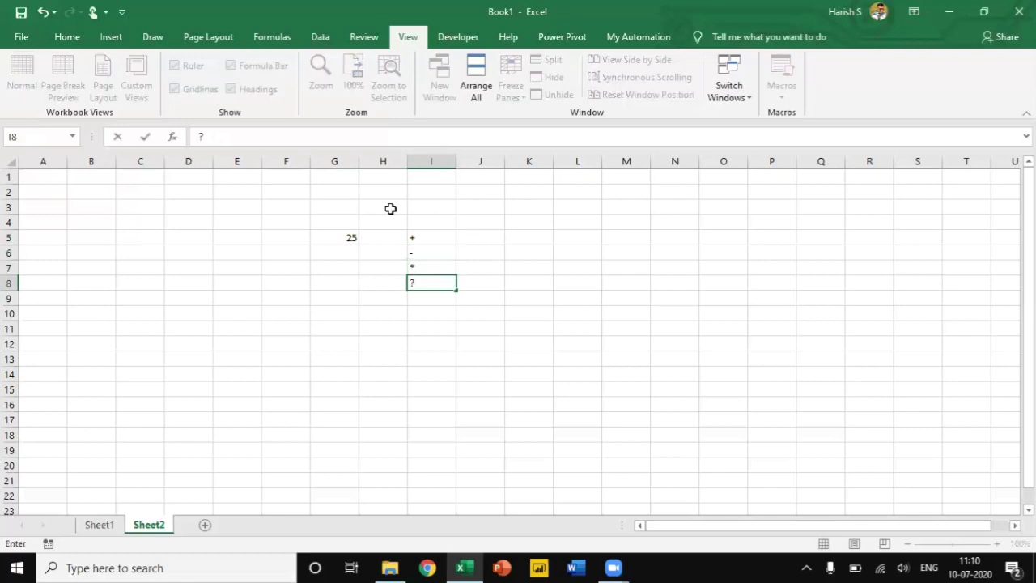
key(BackSpace)
text(/)
key(Return)
Label the operators in the adjacent cells J5 to J8 as Add, Subtract, Multiply and Divide.
key(Up)
key(Up)
key(Up)
key(Up)
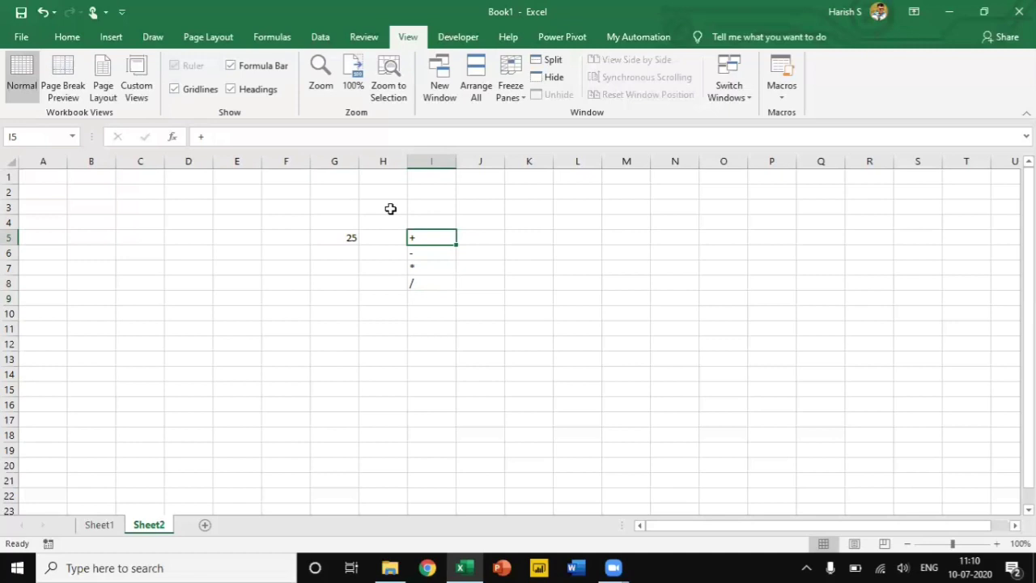
key(Right)
text(Add)
key(Return)
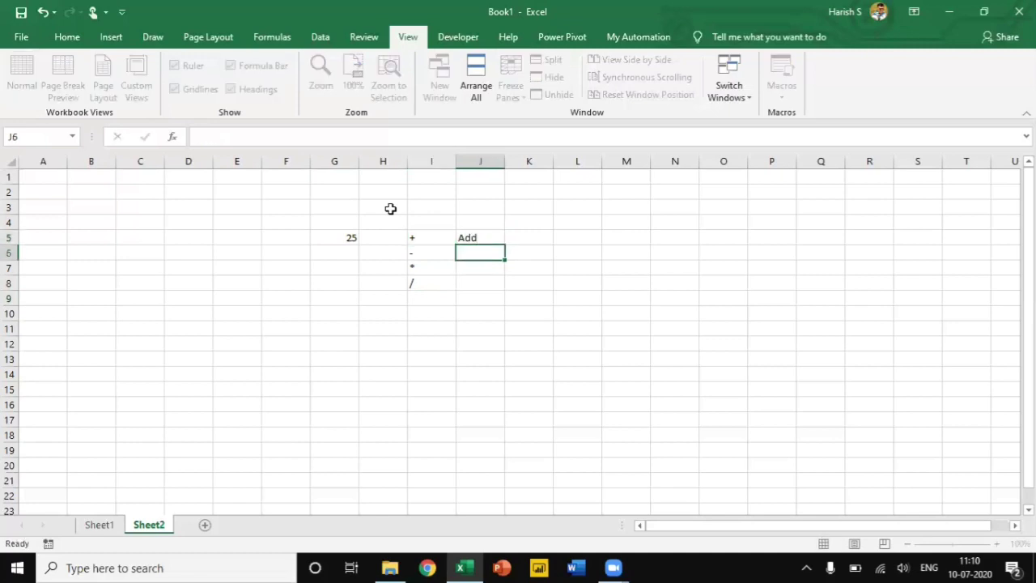
text(Subtract)
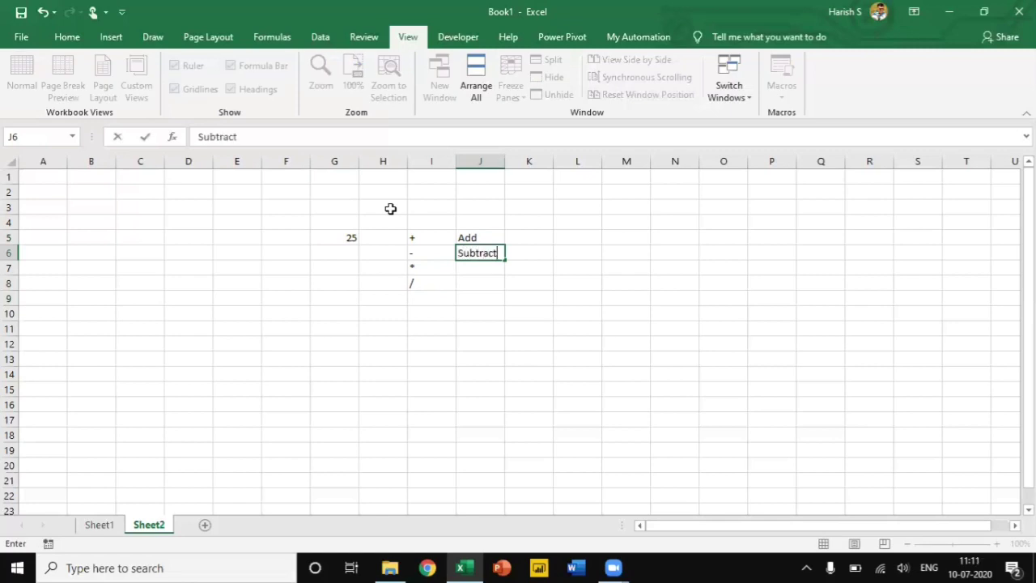
key(Return)
text(Multiply)
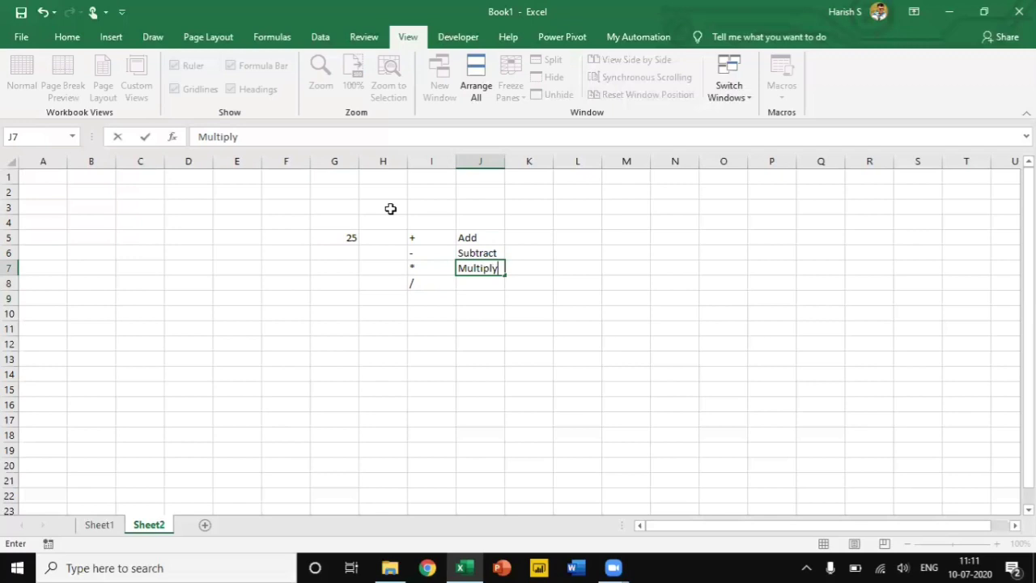
key(Return)
text(Divide)
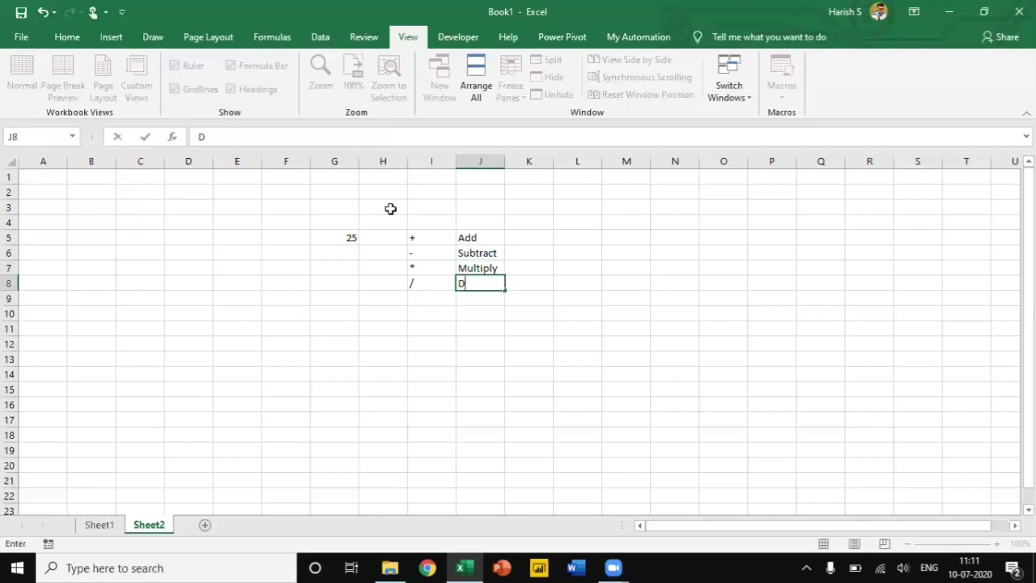
key(Return)
Enter the subtraction formula =10-5 in cell J12.
key(Return)
key(Return)
key(Return)
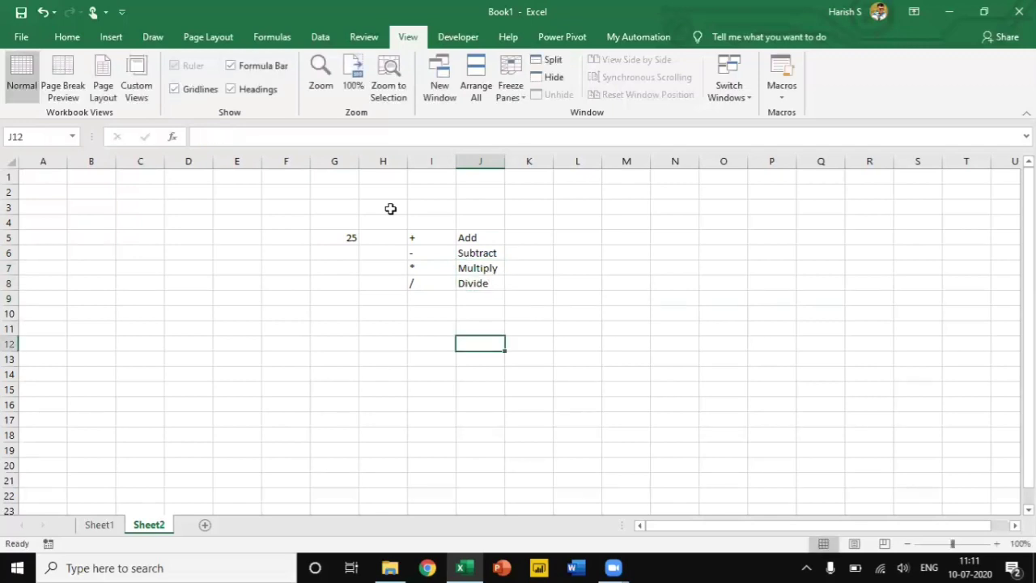
text(=)
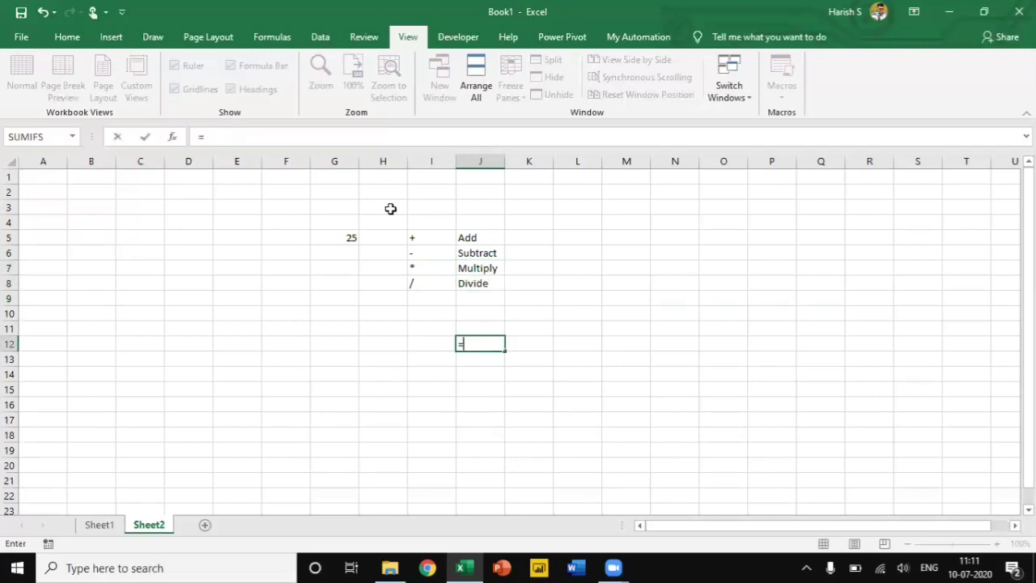
text(10-5)
key(Return)
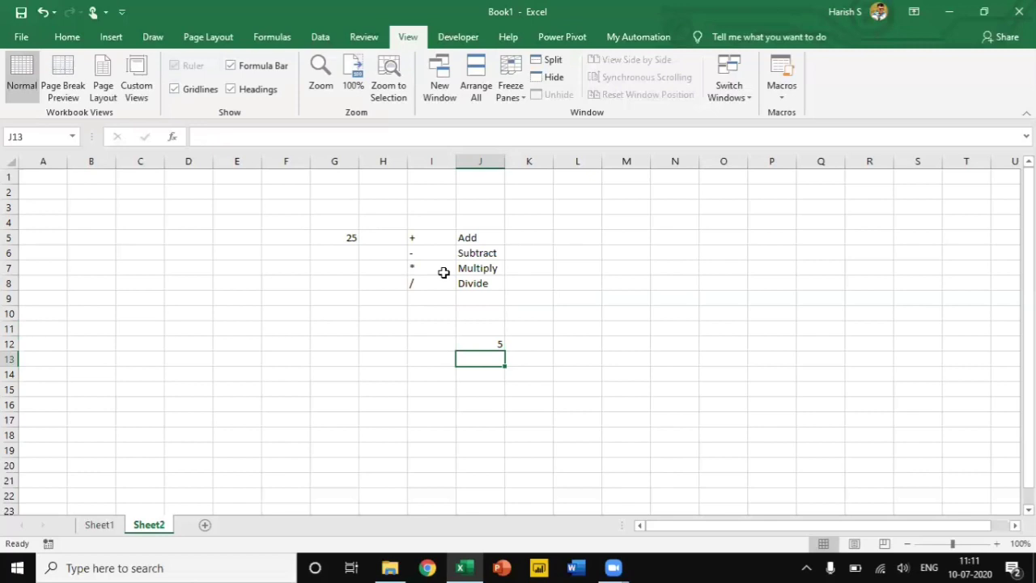
Enter the combined formula =10+20-5 in cell M7 and reselect the cell to show its formula.
click(634, 268)
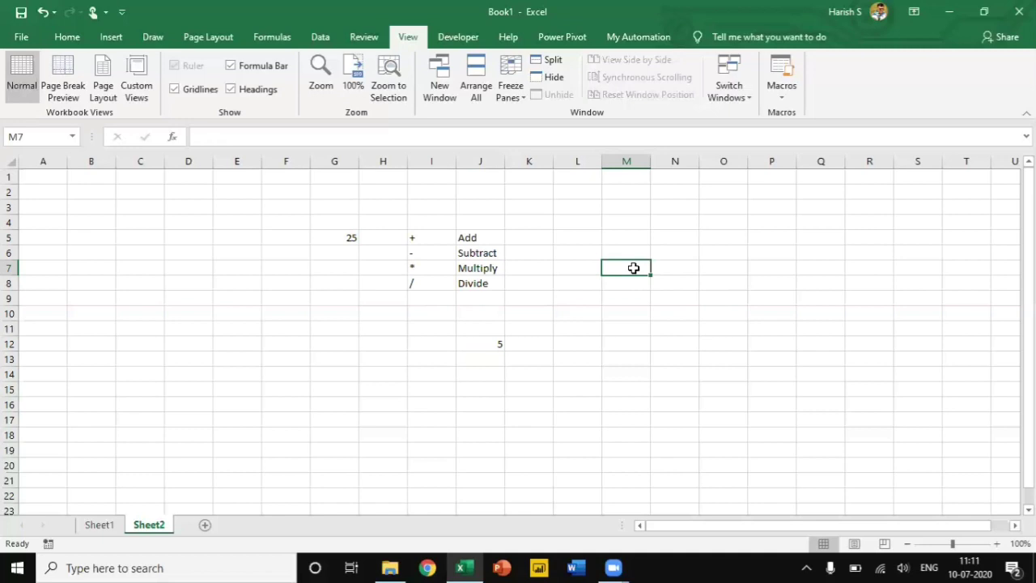
text(=)
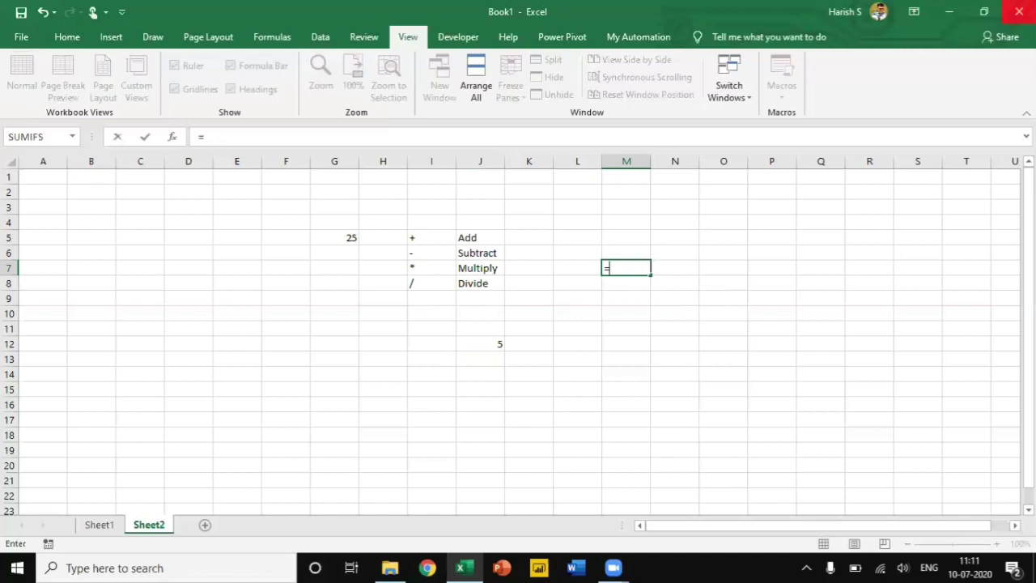
text(10+20-5)
key(Return)
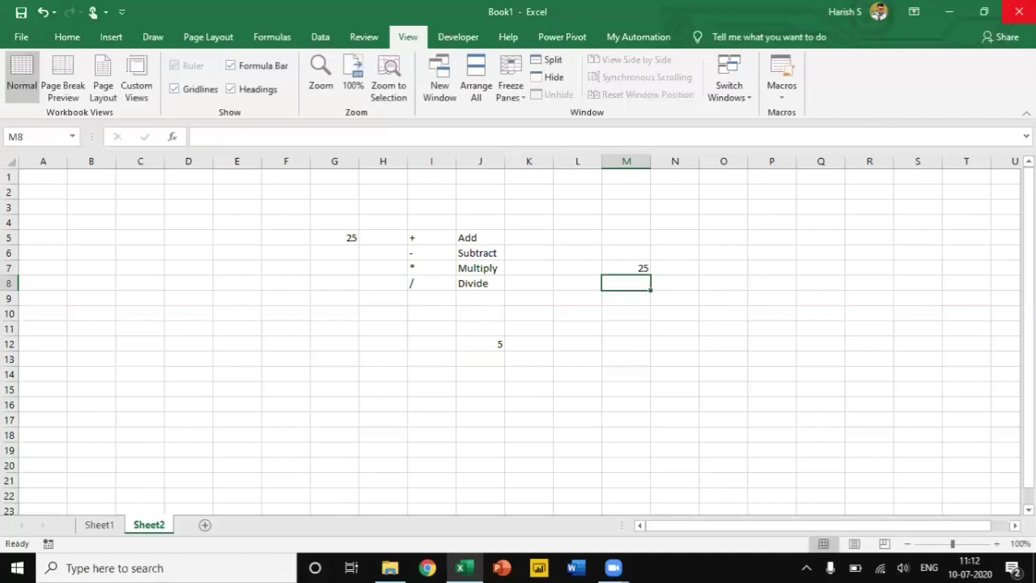
click(638, 268)
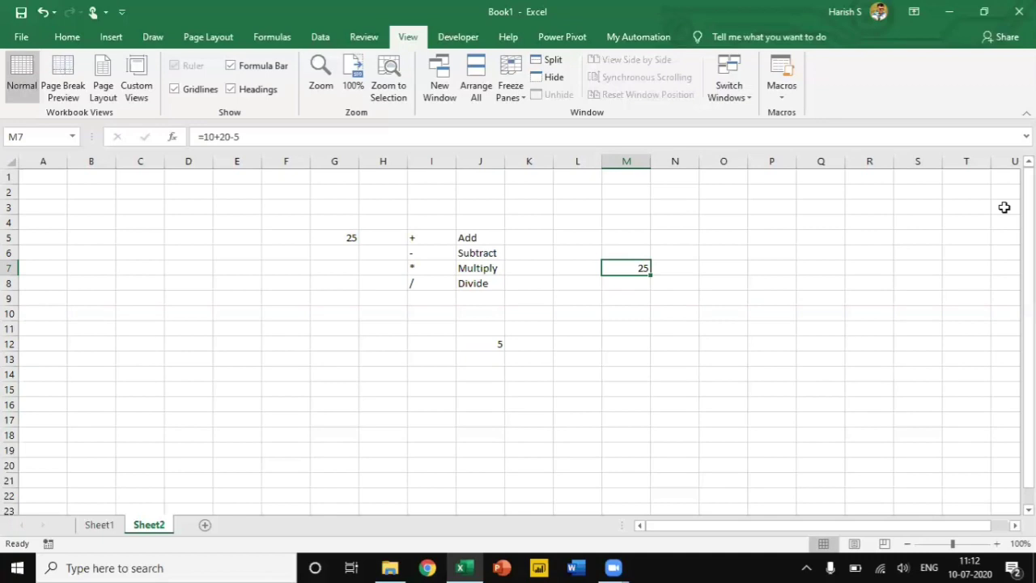
Add the heading BODMAS in cell M10.
key(Down)
key(Down)
key(Down)
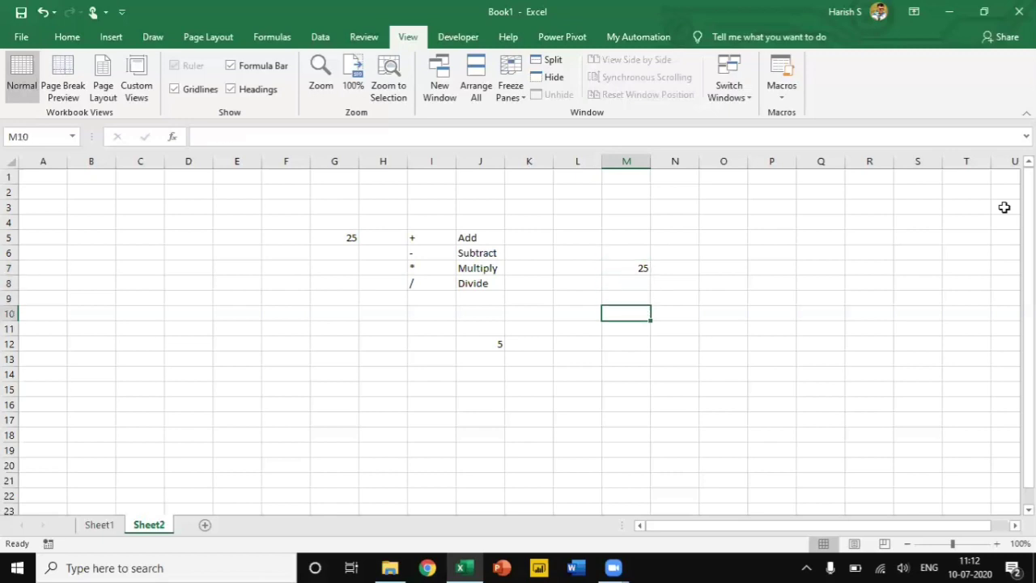
text(BODMAS)
key(Return)
Write out the acronym in cell M12 as "Bracket Order Divide Multiply Add Subtract".
key(Return)
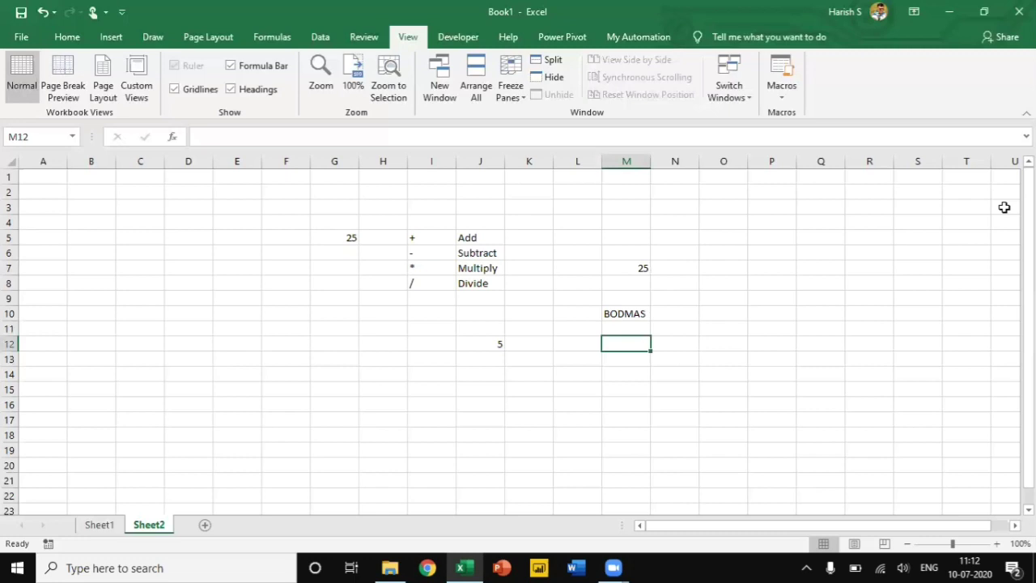
text(Brace)
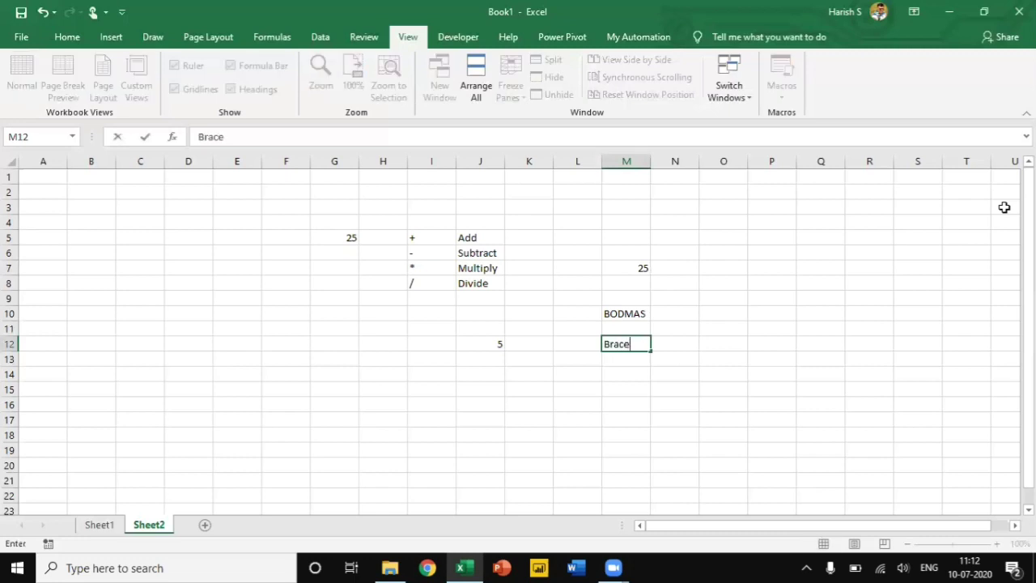
key(BackSpace)
text(ket Order Dive)
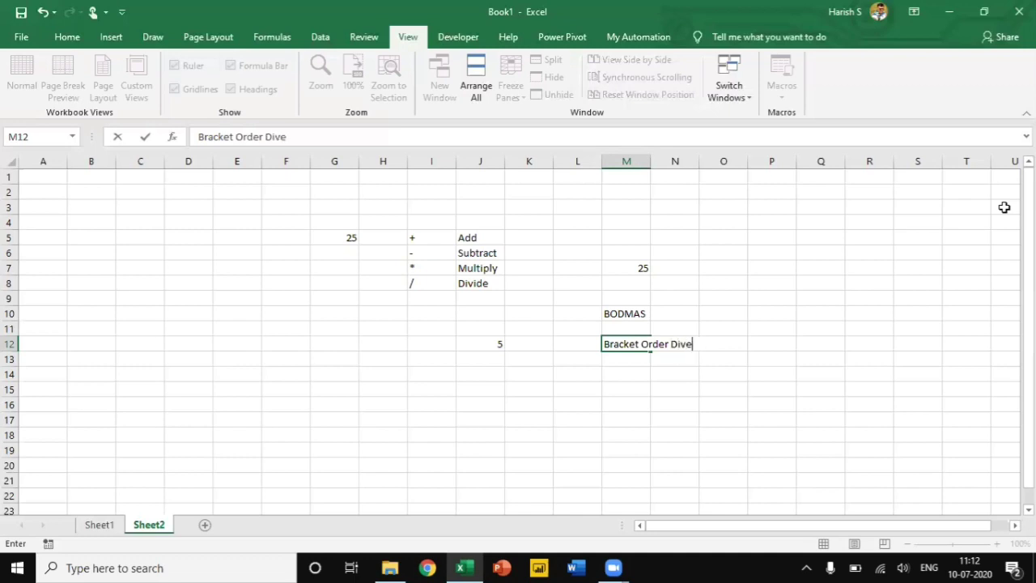
key(BackSpace)
text(ide Multiply )
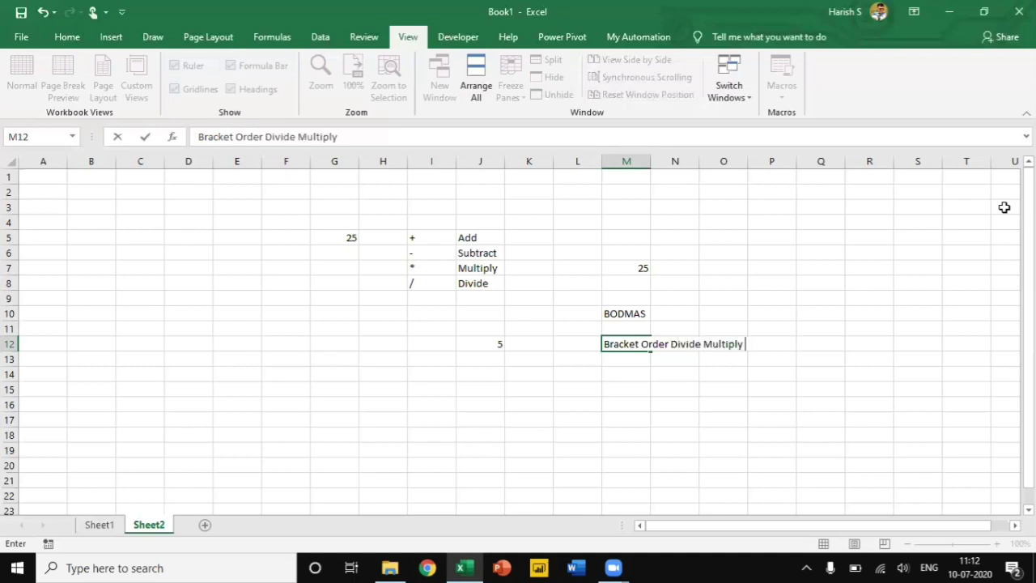
text(Add Subtract)
key(Return)
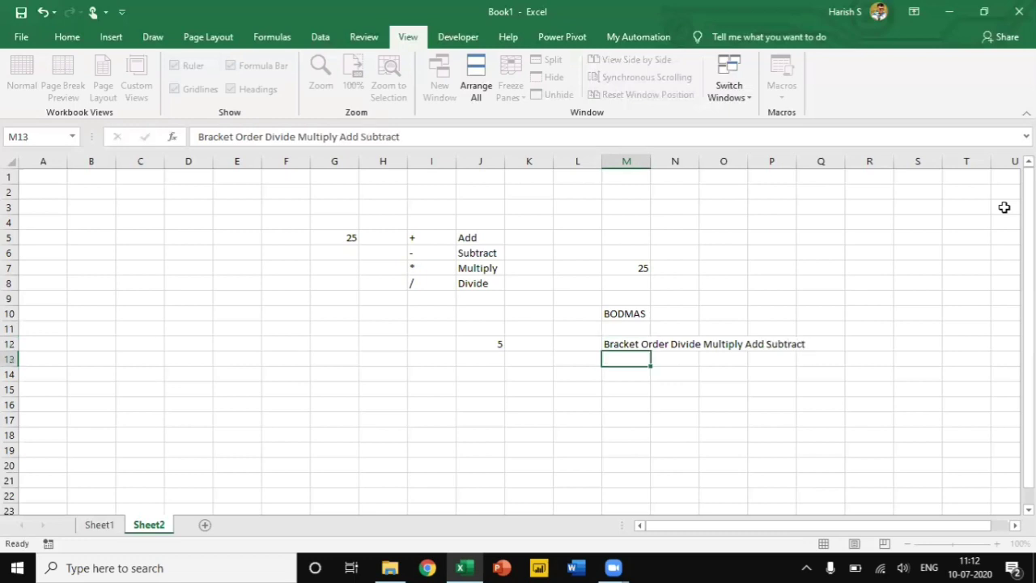
key(Return)
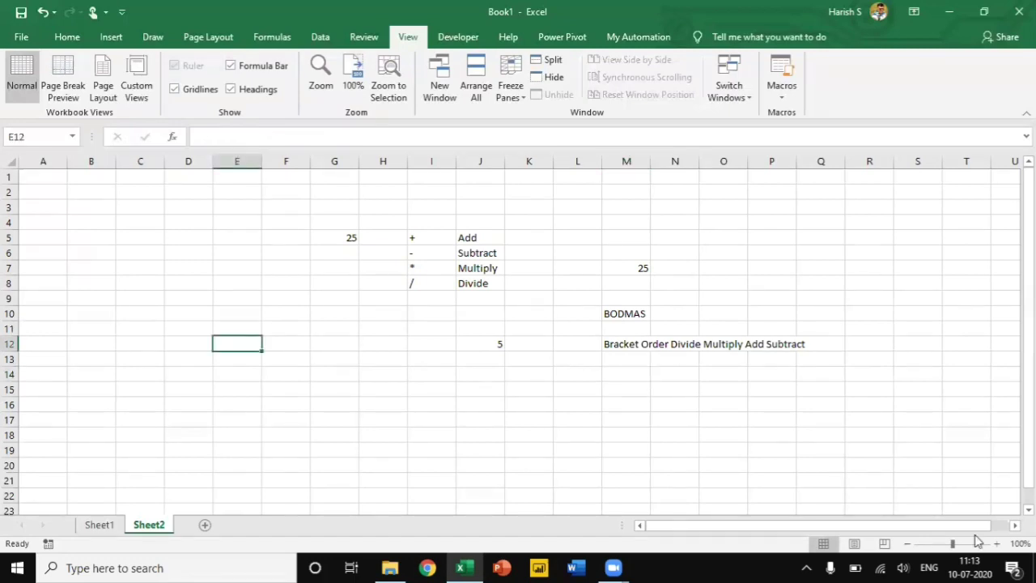
Enter the expression 10+5*3 as plain text in cell E12 and the value 45 in G12.
text(10+)
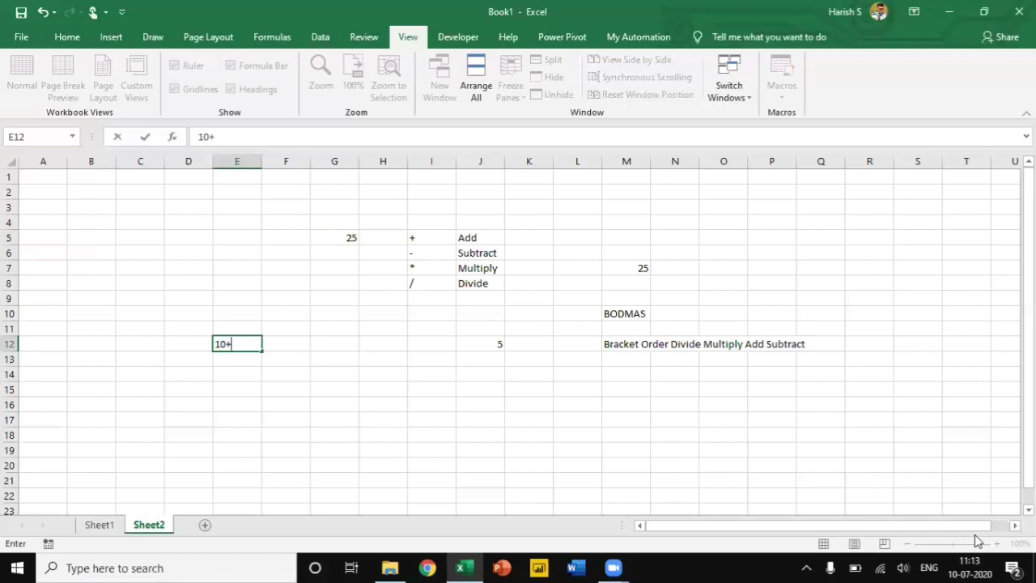
text(5*3)
key(Return)
key(Return)
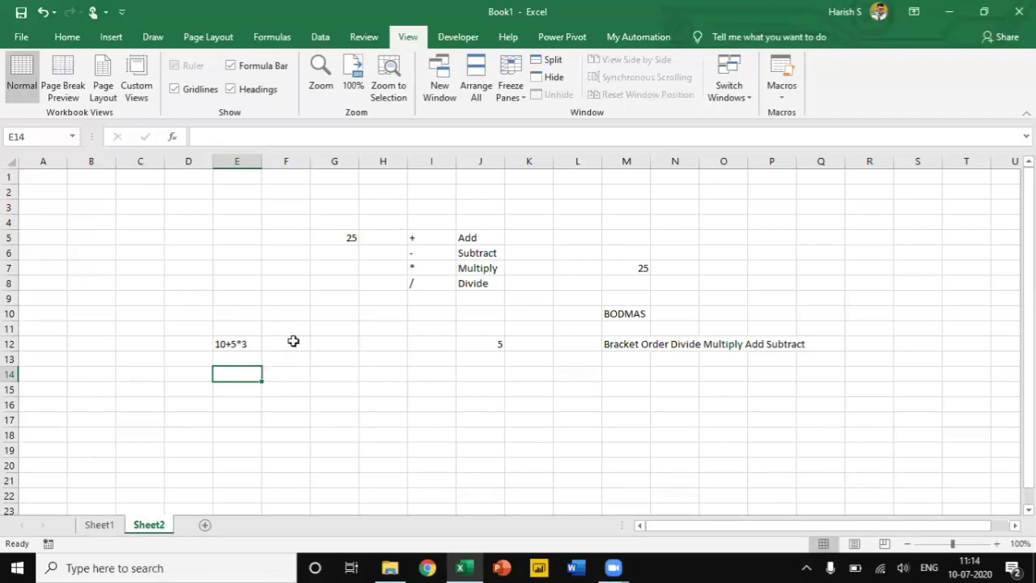
click(323, 346)
text(45)
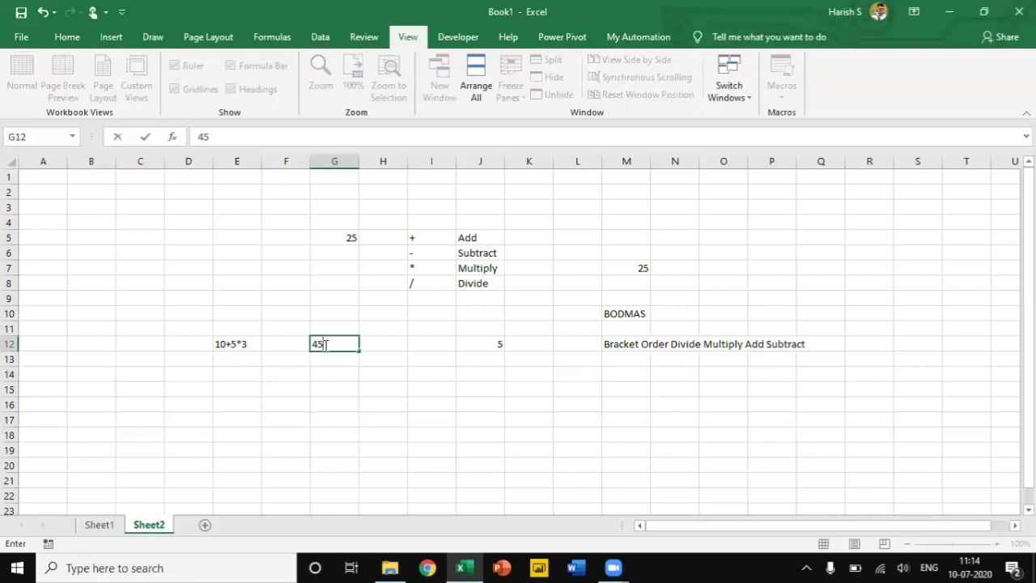
key(Return)
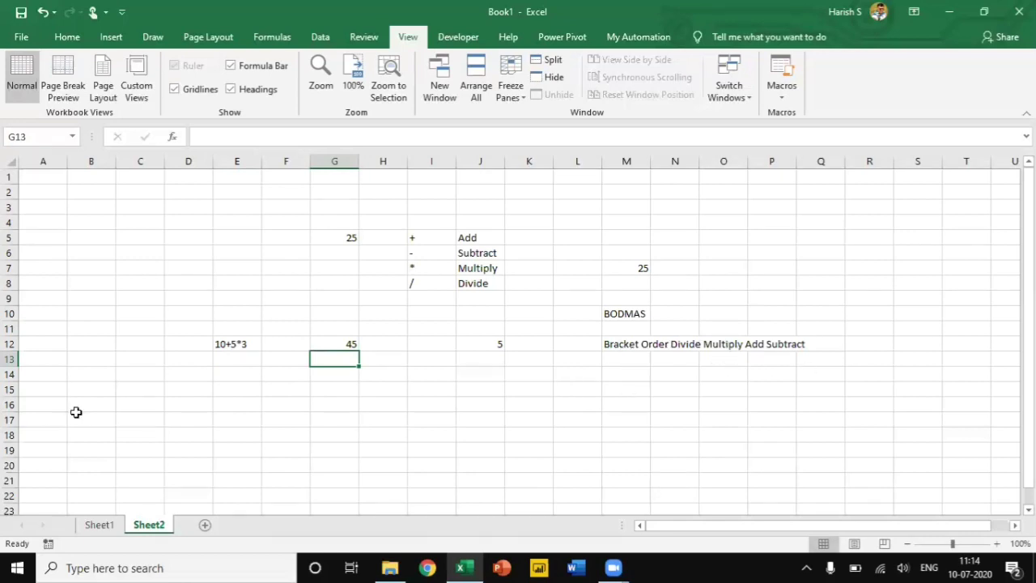
Enter the expression 10+15 as plain text in cell E14 and the value 25 in G14.
click(227, 376)
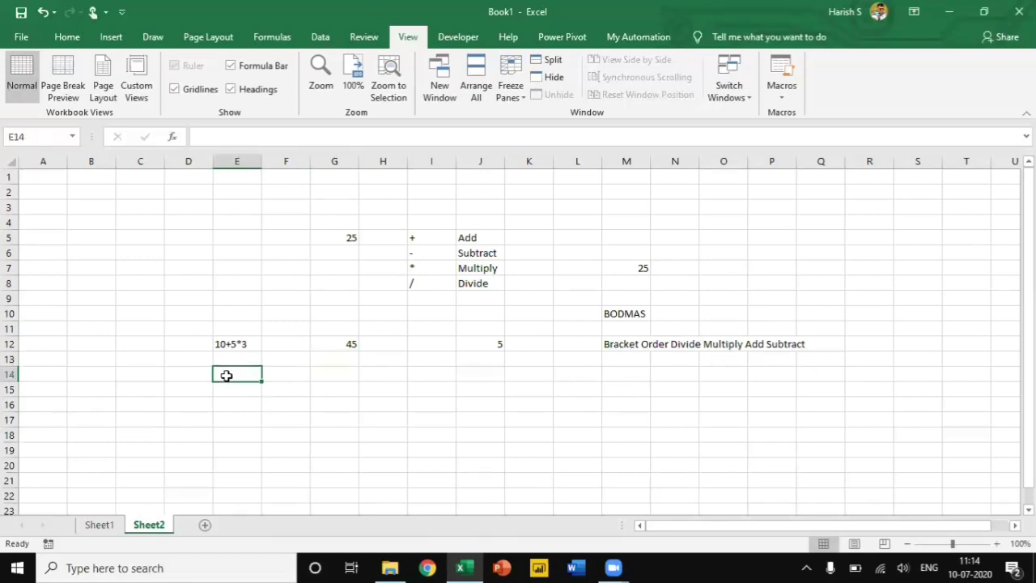
text(10+)
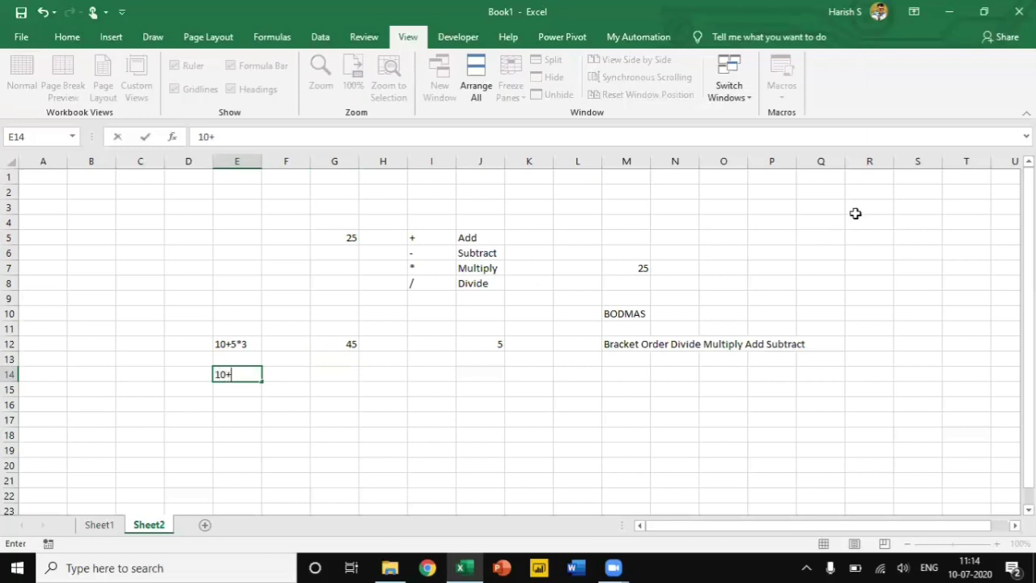
text(15)
key(Tab)
key(Tab)
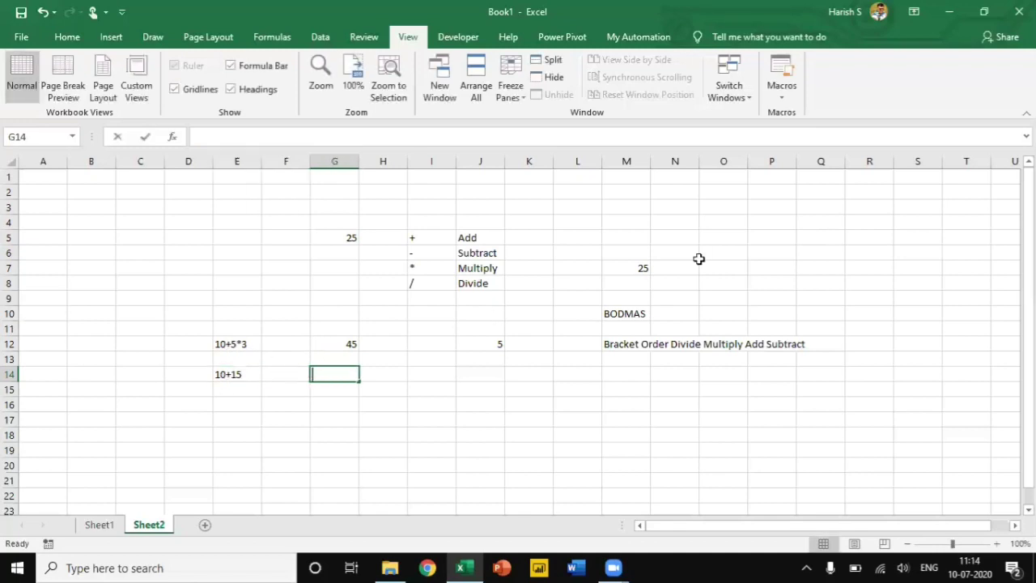
text(25)
key(Return)
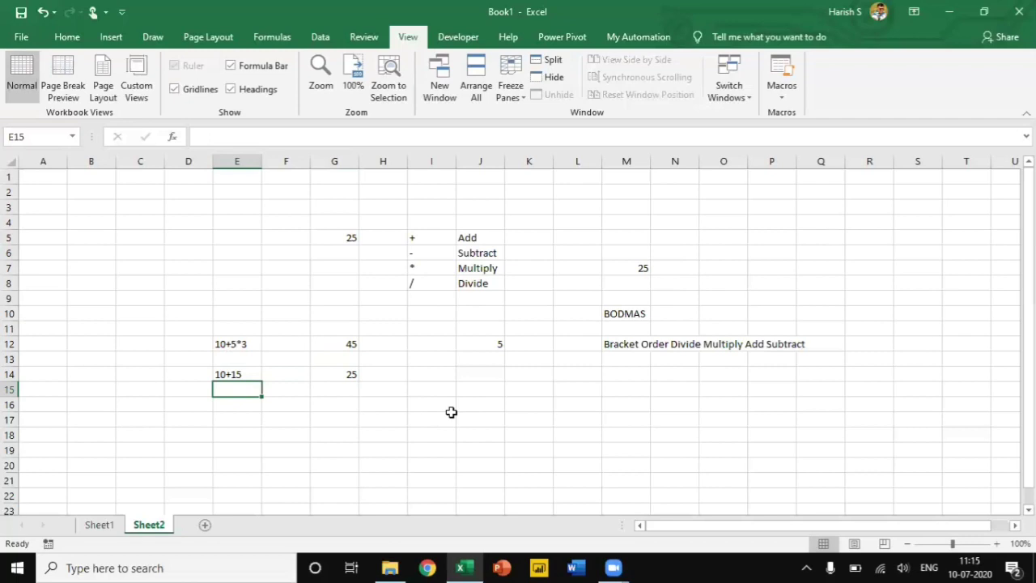
Enter the formula =10+5*3 in cell H17.
key(Right)
key(Right)
key(Right)
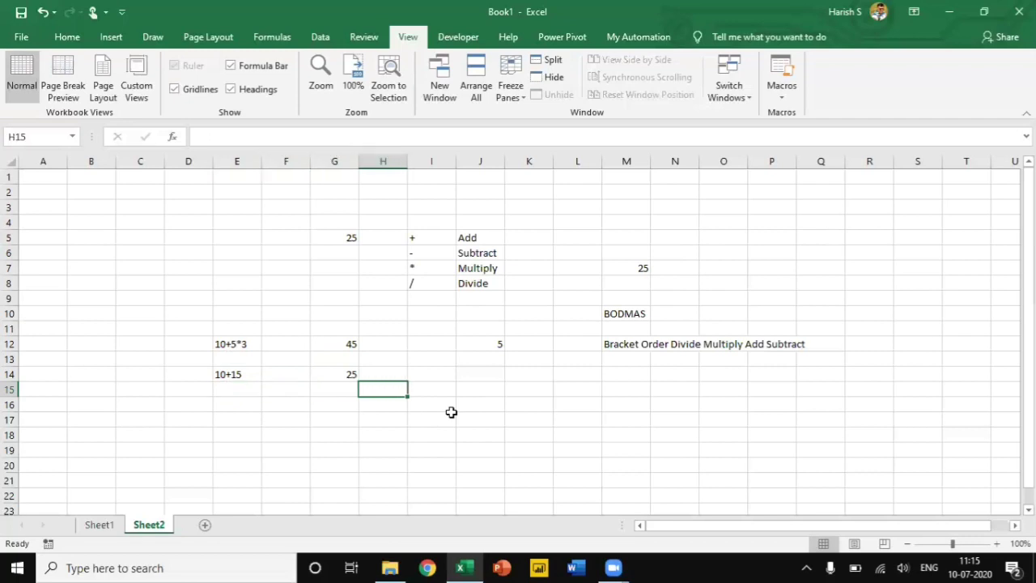
key(Down)
key(Down)
text(=)
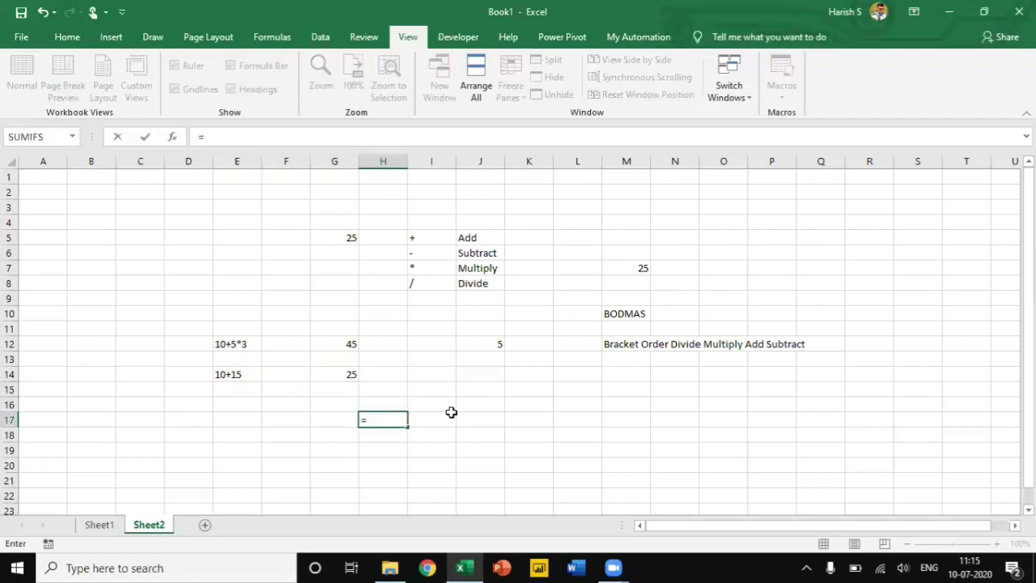
text(10+5*3)
key(Return)
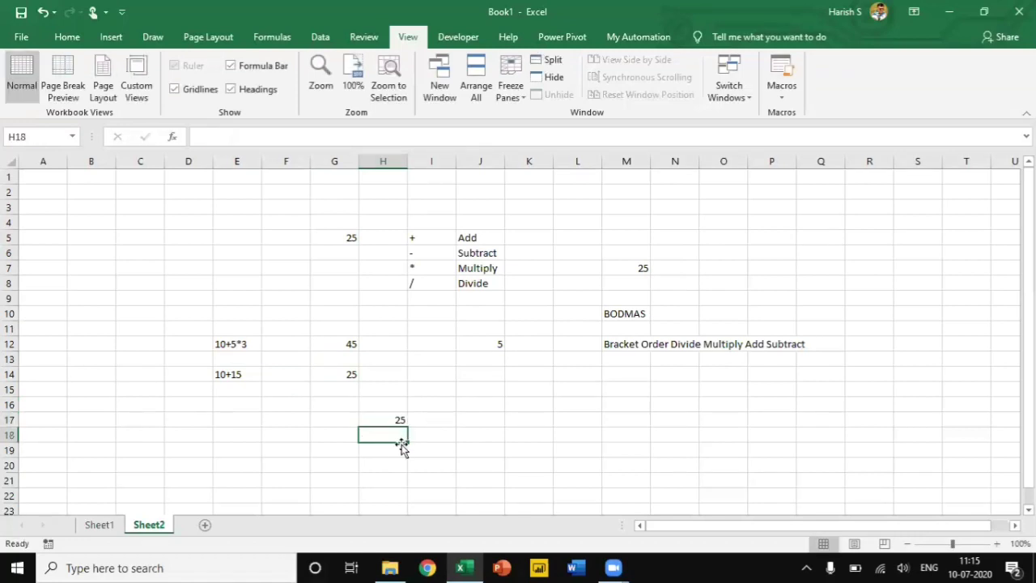
click(396, 421)
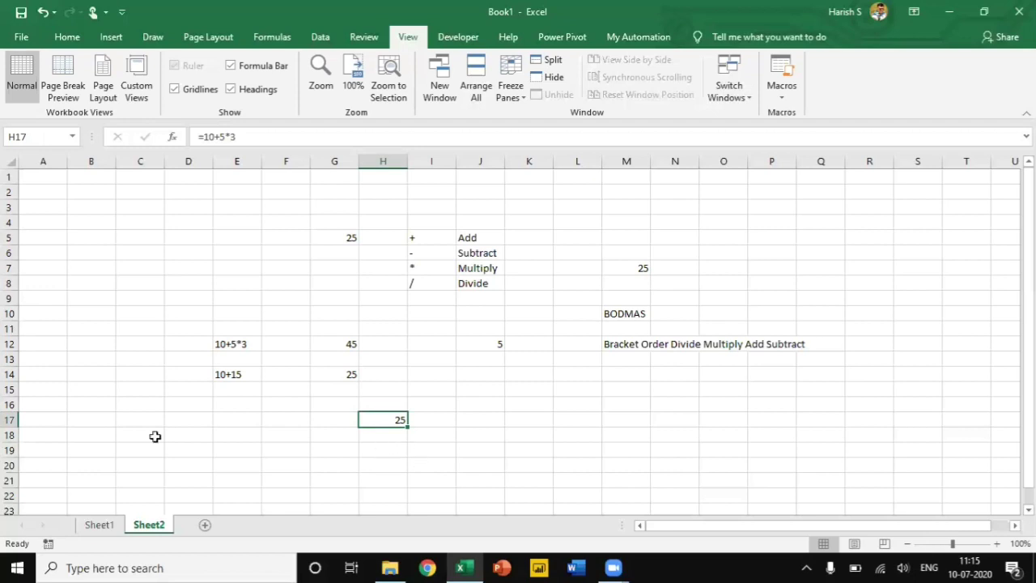
Turn the text expression in cell E12 into the bracketed formula =(10+5)*3.
click(236, 341)
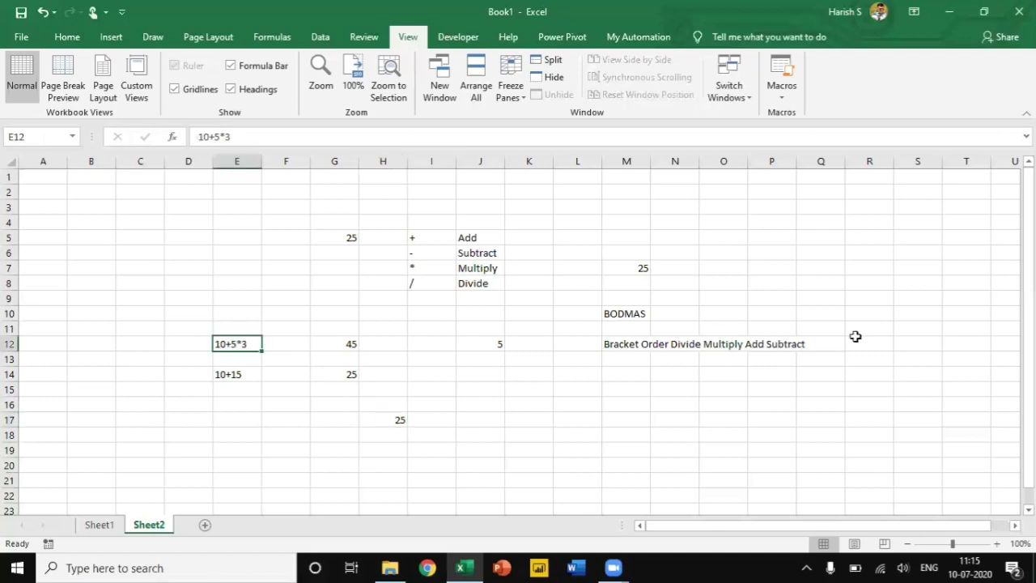
key(F2)
key(Home)
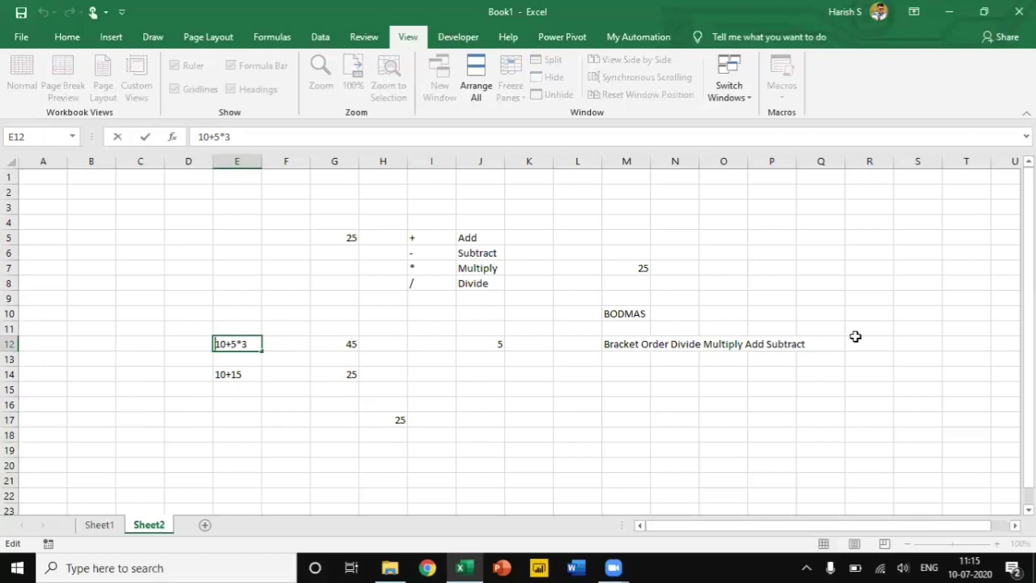
text(=)
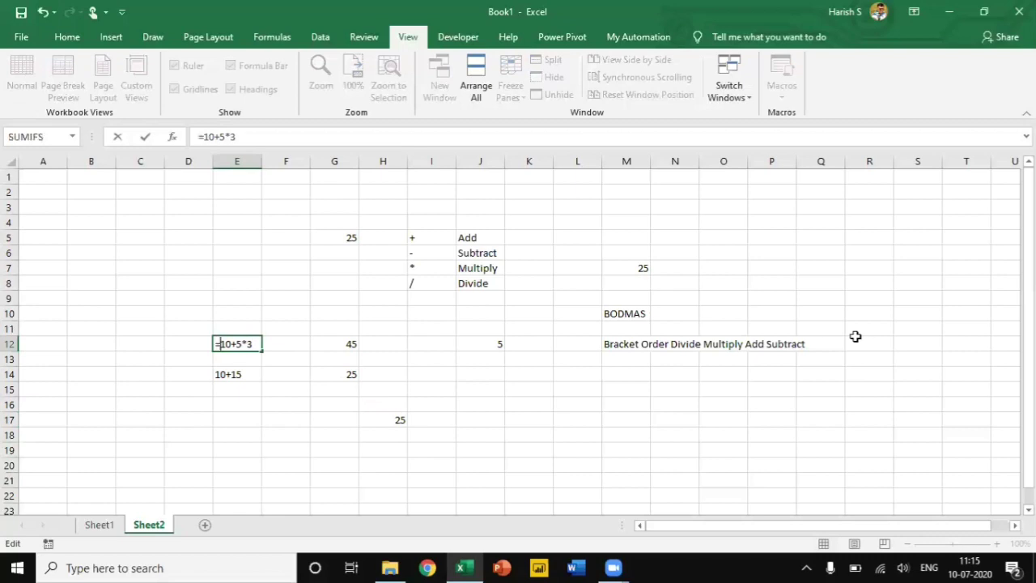
text(()
key(Right)
key(Right)
key(Right)
key(Right)
text())
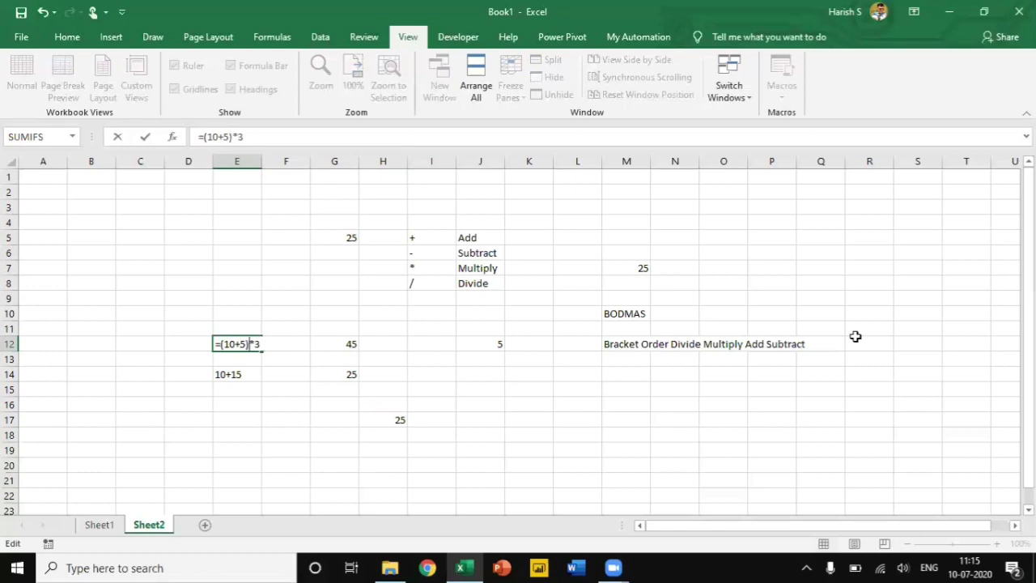
key(shift+Return)
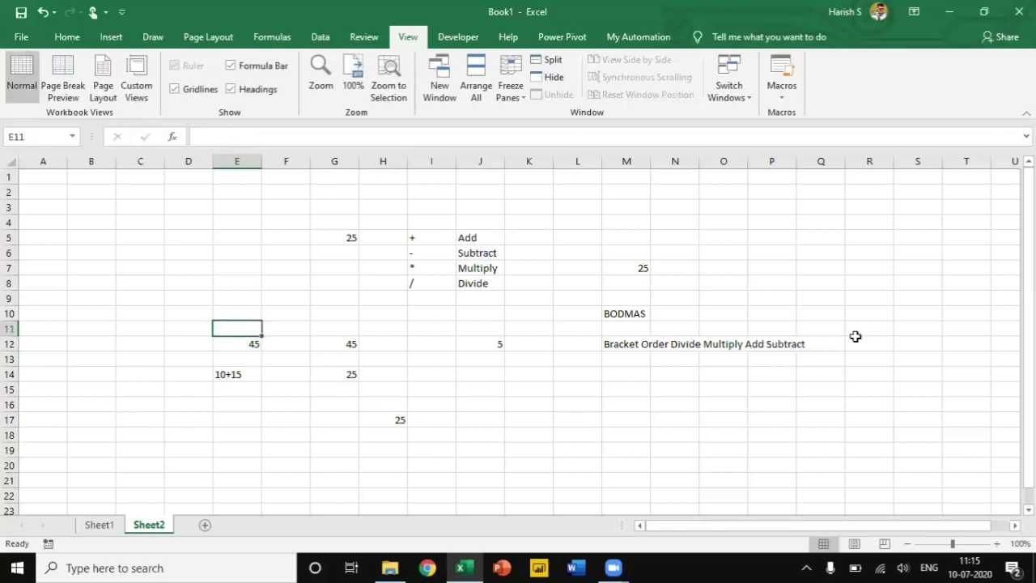
key(Down)
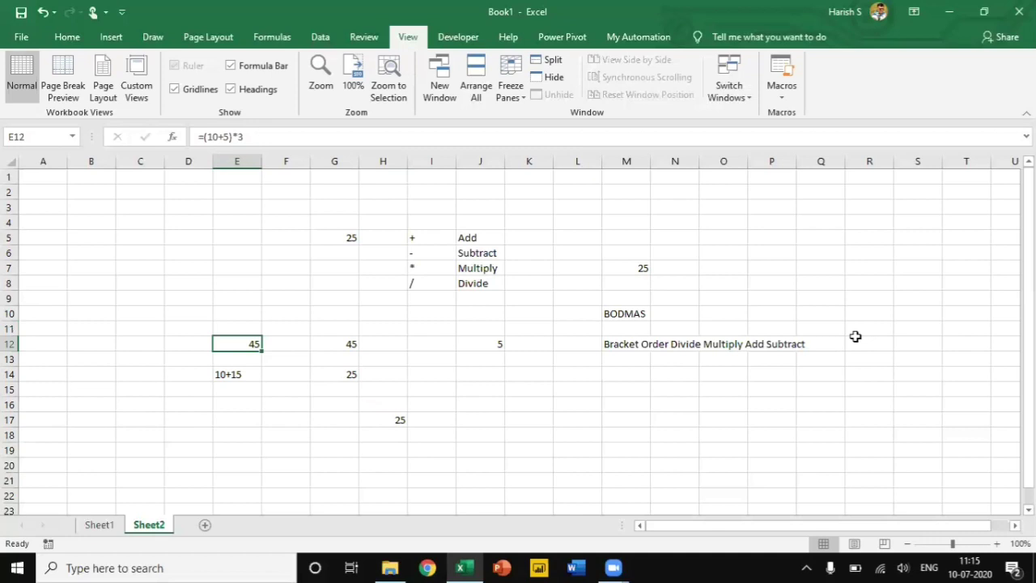
Examine how the brackets group the terms in the formula in cell E12.
key(F2)
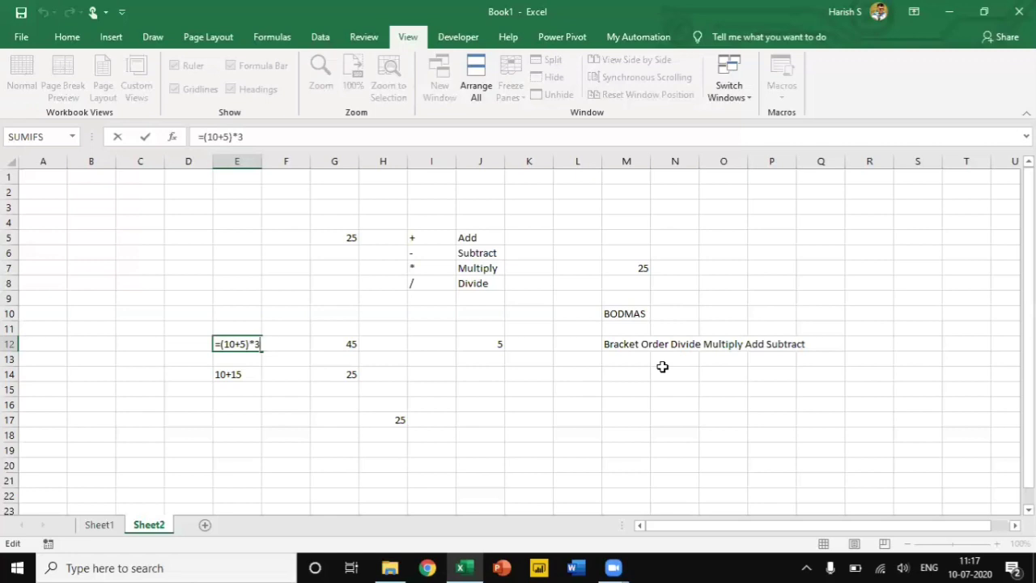
key(Return)
key(Return)
key(Return)
key(Return)
key(Return)
key(Return)
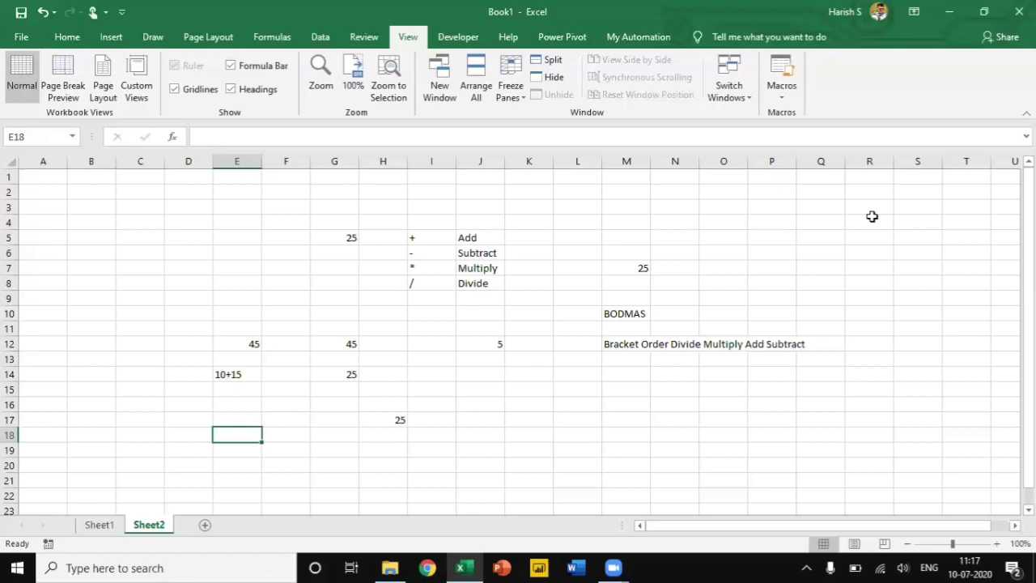
Add the heading Basic Aggregate Function in cell R4.
click(872, 216)
text(B)
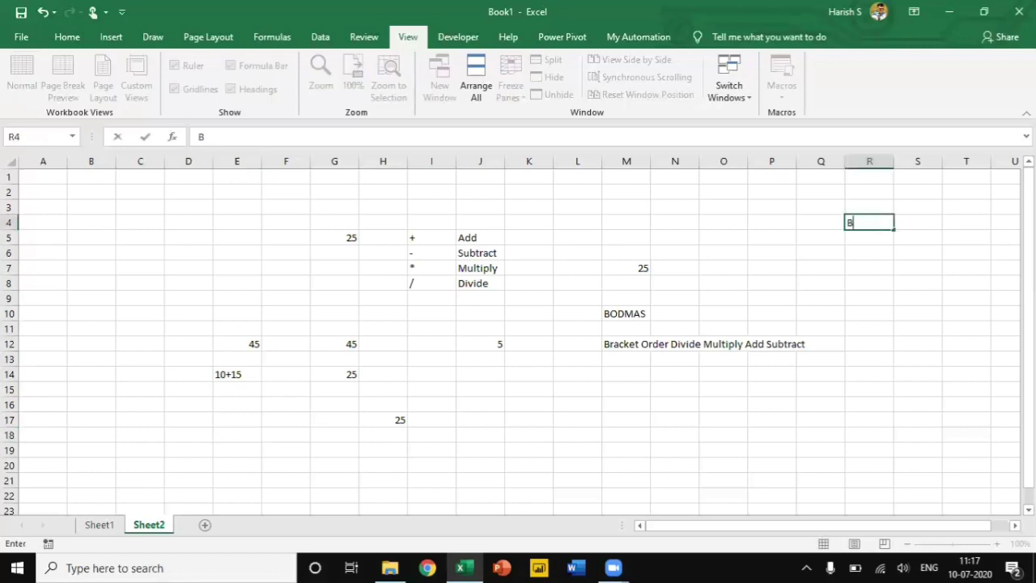
text(asic Aggre)
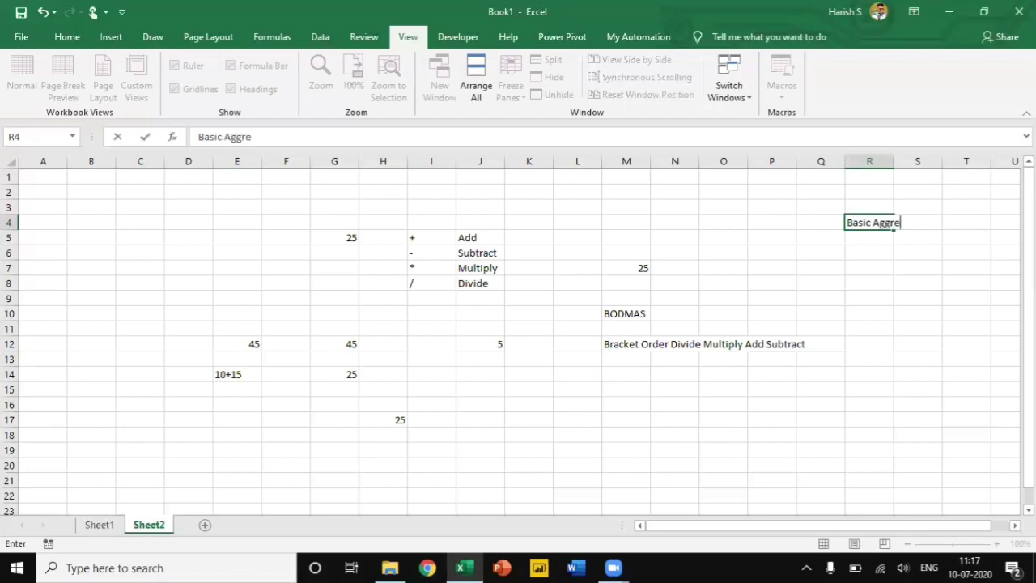
text(gate Function)
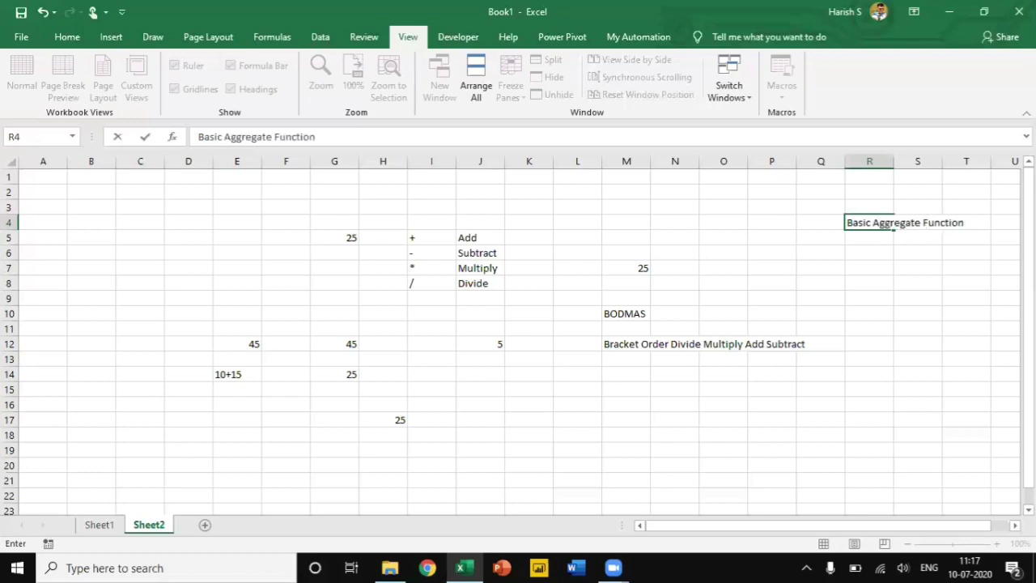
key(Return)
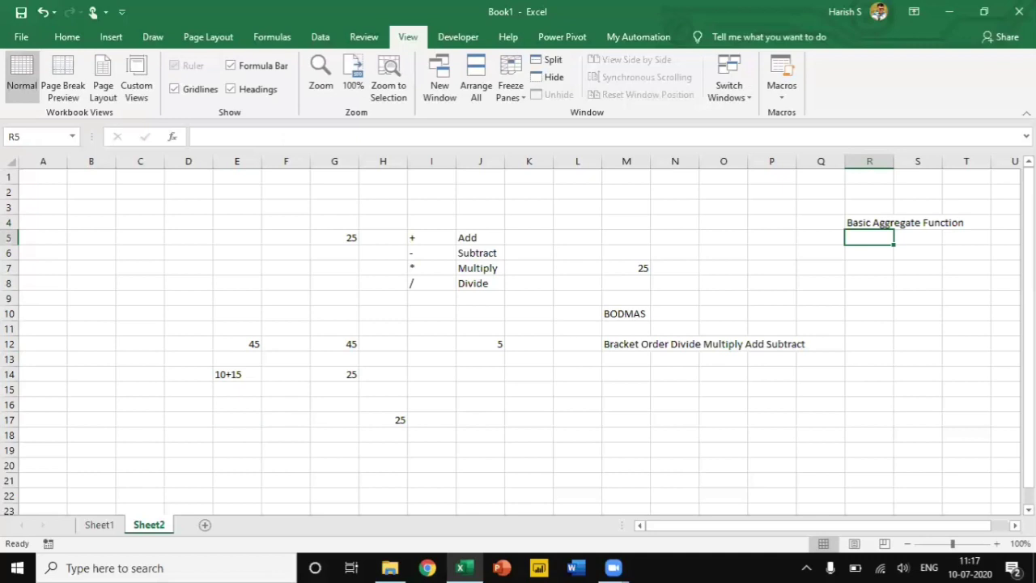
List the function names Sum, Average, Count and CountA in cells R5 to R8.
text(Sum)
key(Return)
text(Average)
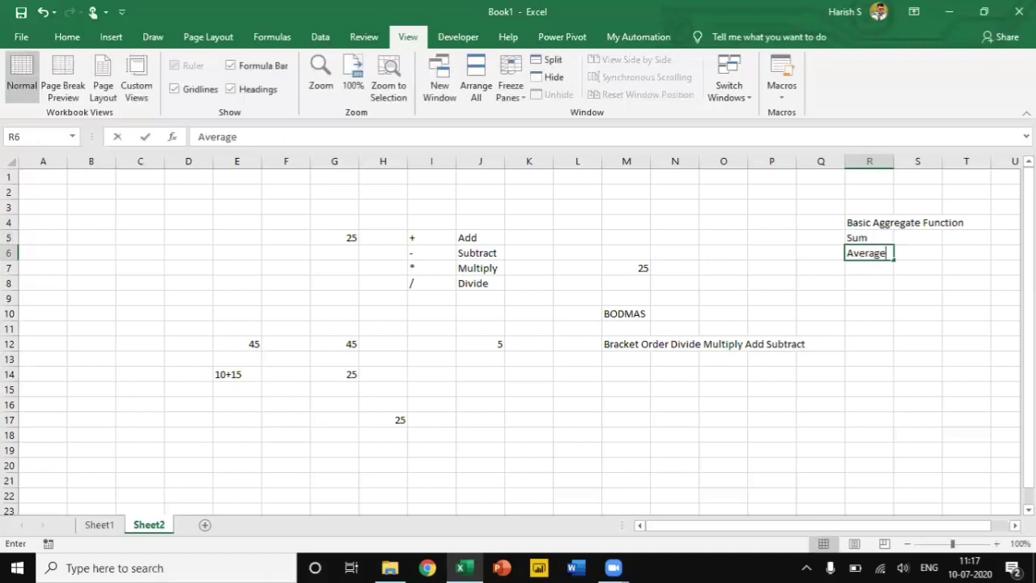
key(Return)
text(Count)
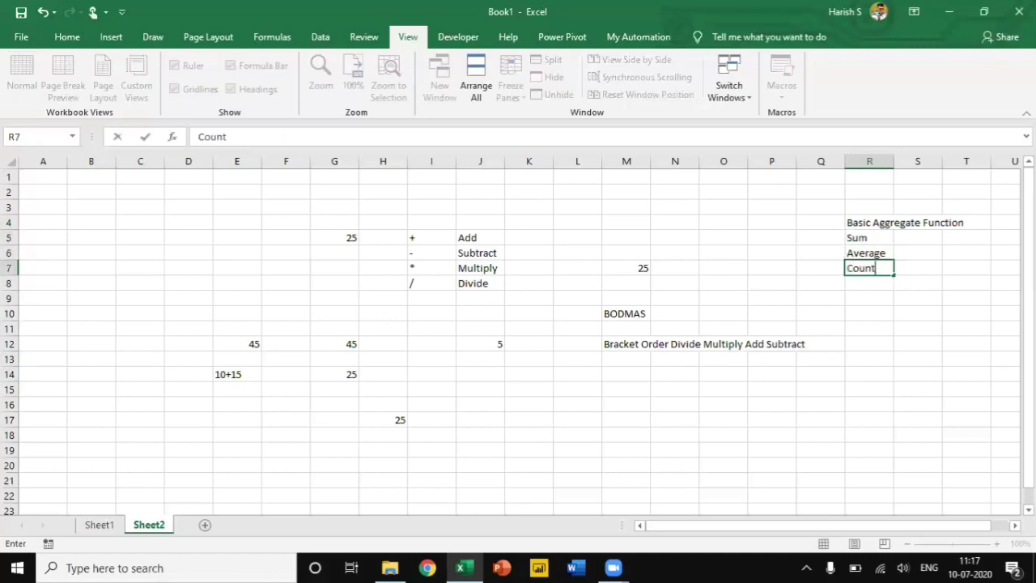
key(Return)
text(CountA)
key(Return)
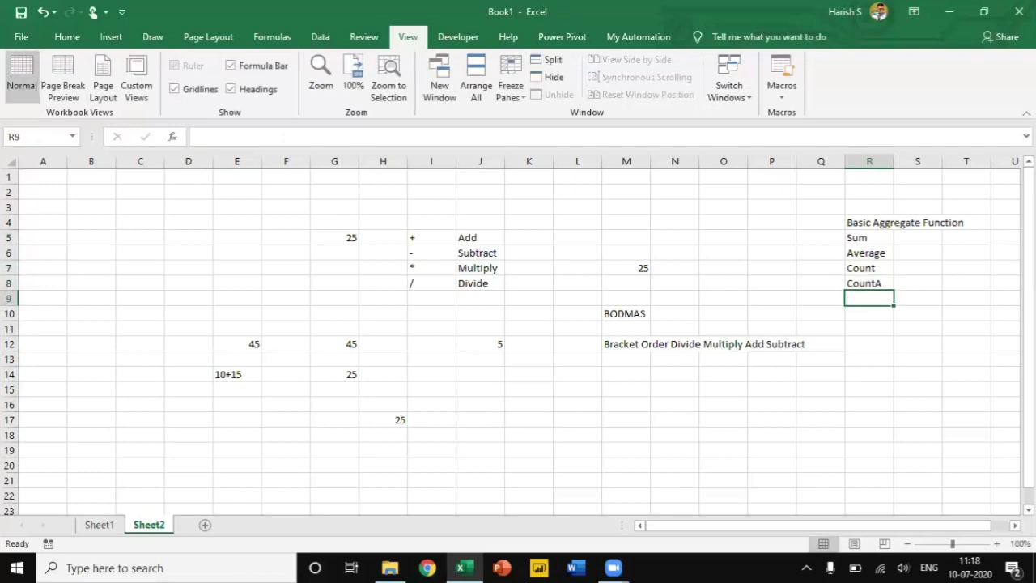
Extend the function list with Max in cell R9 and Min in cell R10.
text(Max)
key(Return)
text(Min)
key(Return)
key(Return)
key(Return)
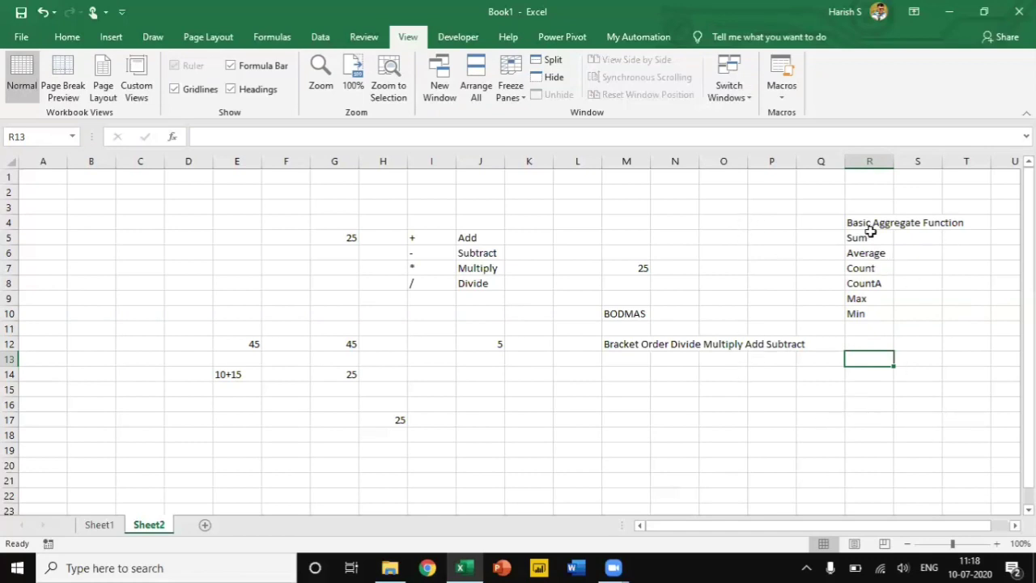
Enter the sample values 14, 15, 16 and 17 in cells O3 to O6.
click(714, 205)
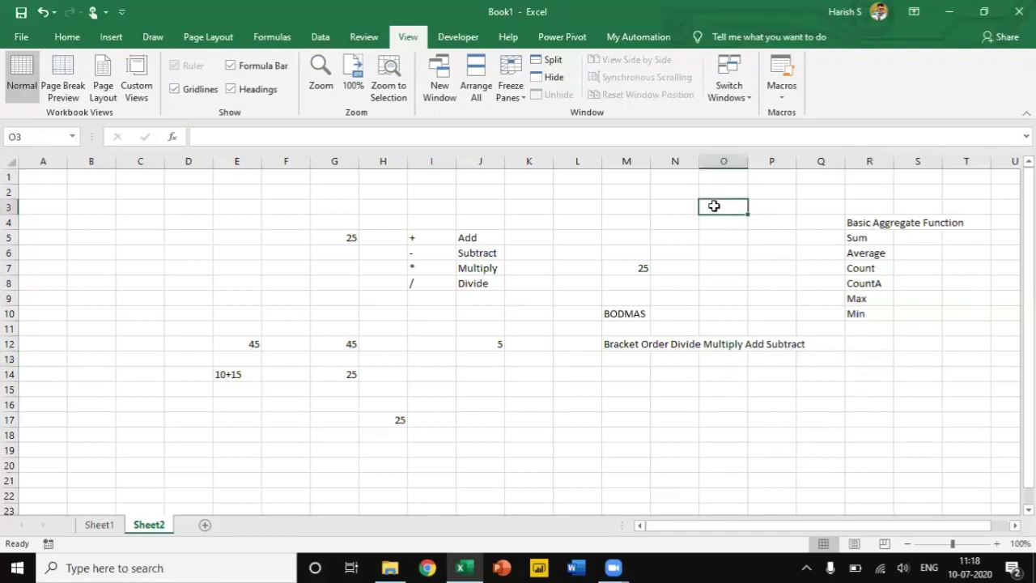
text(14)
key(Return)
text(15)
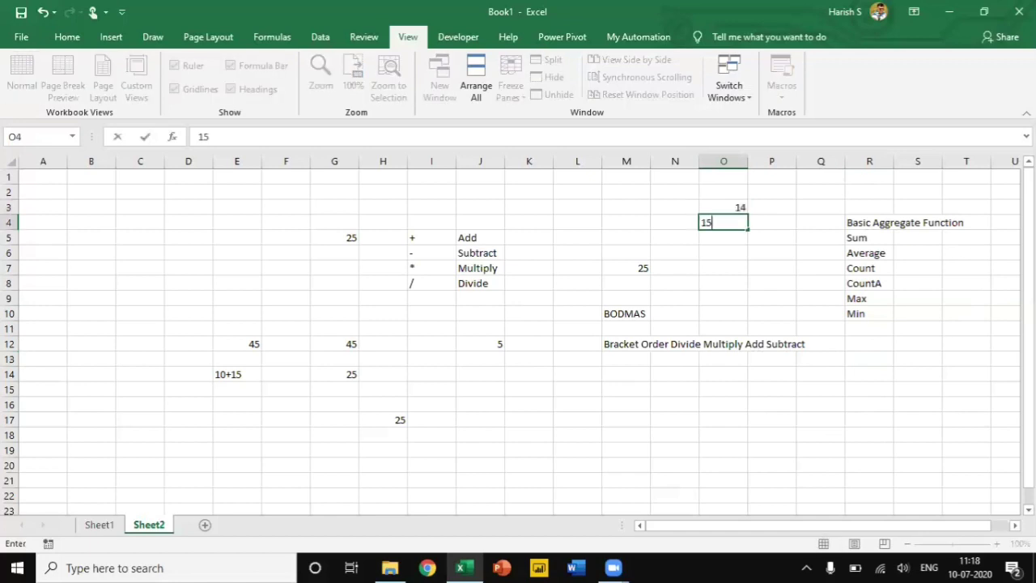
key(Return)
text(16)
key(Return)
text(17)
key(Return)
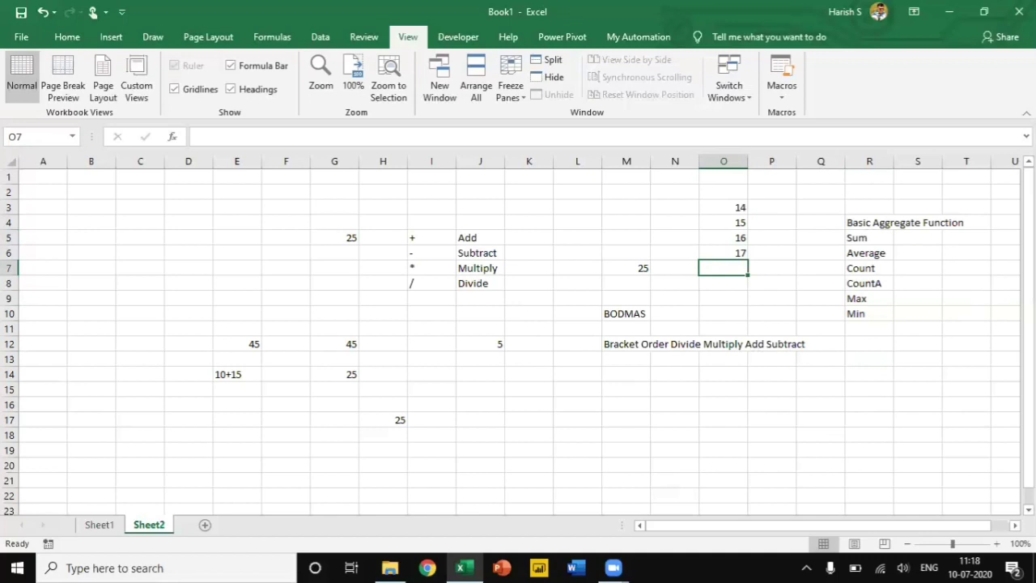
Calculate the total of O3:O6 with a SUM formula in cell S5, beside the Sum label.
key(Right)
key(Right)
key(Right)
key(Up)
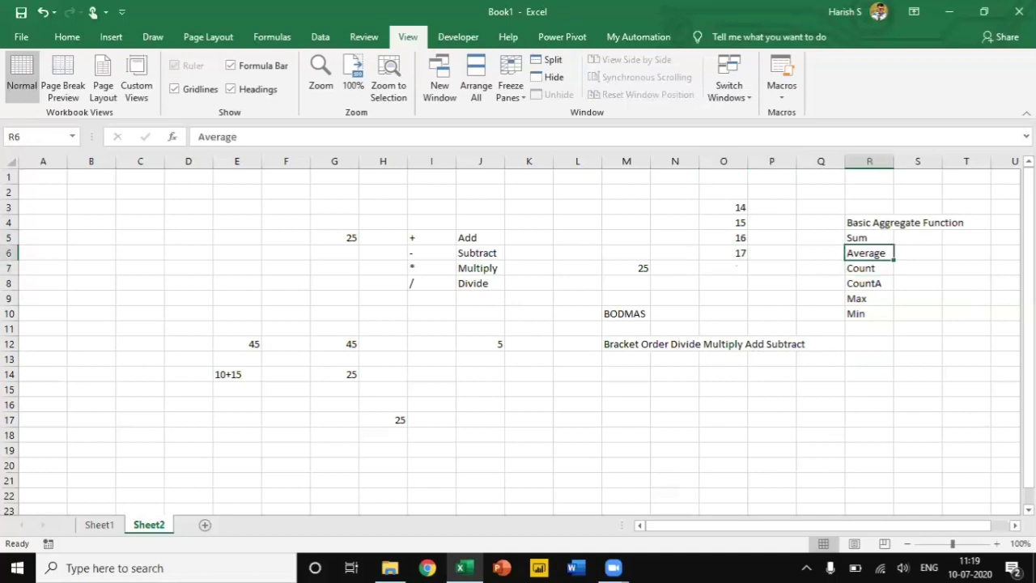
key(Up)
key(Right)
text(=)
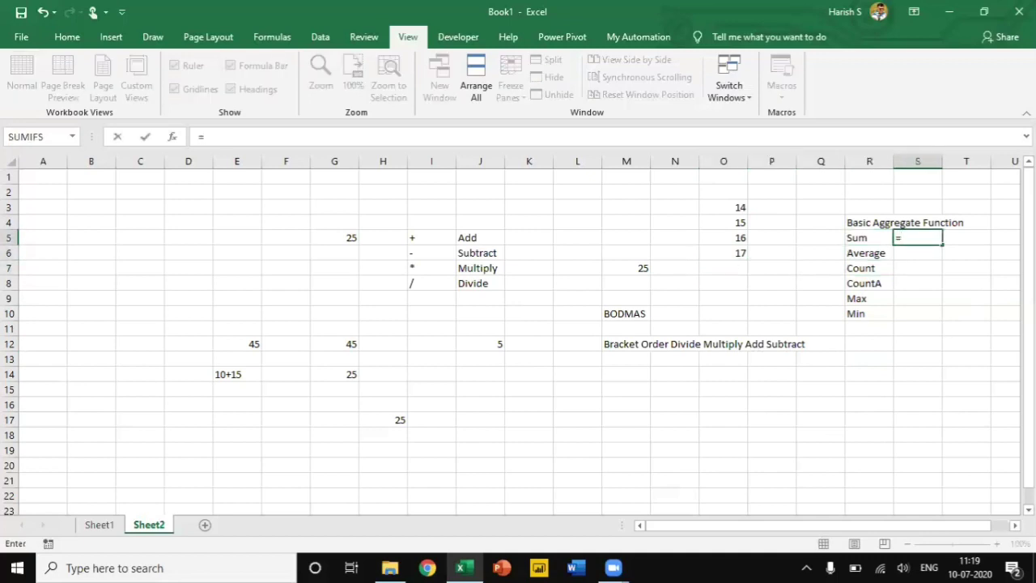
text(sum)
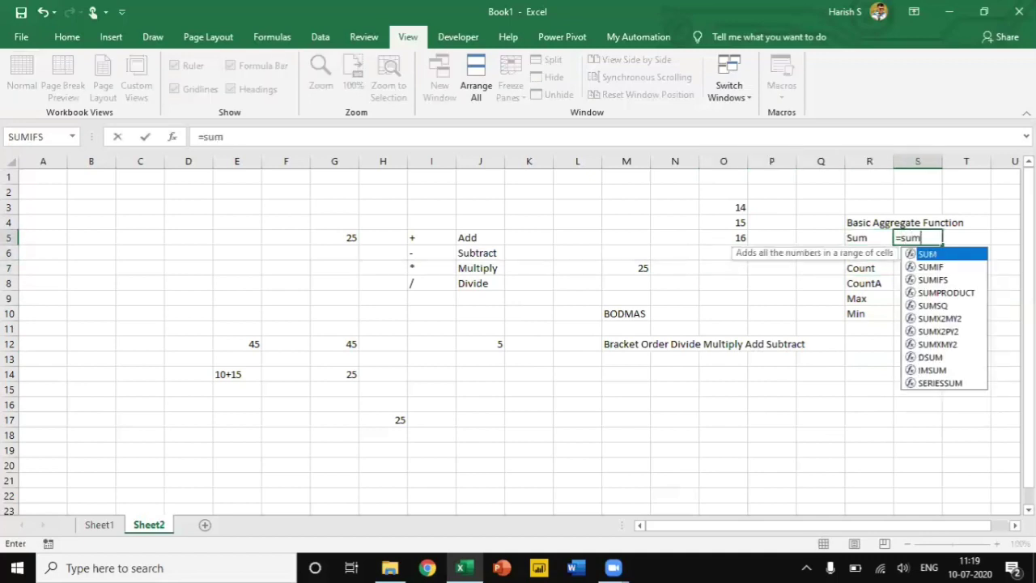
text(()
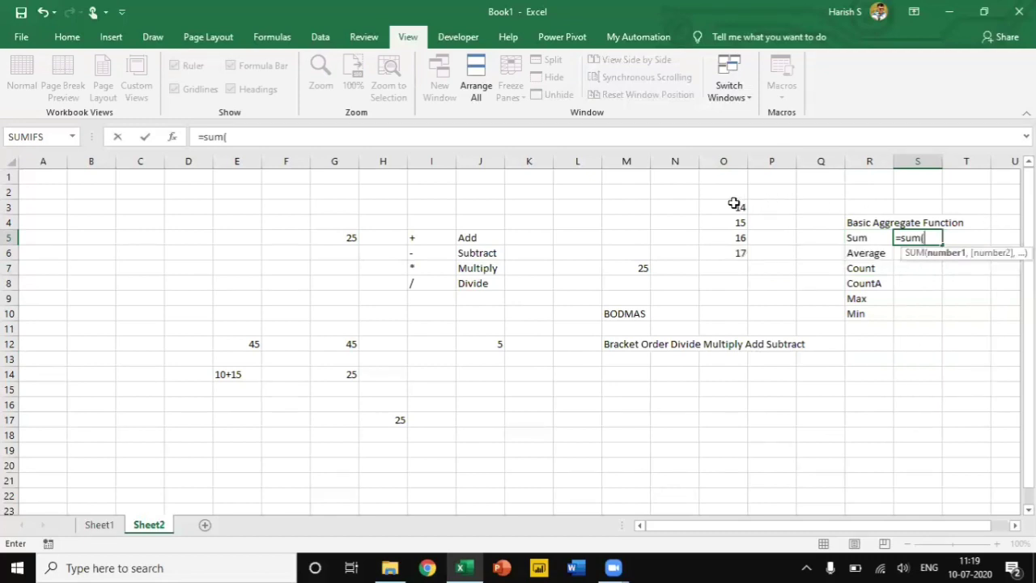
drag(738, 205, 727, 259)
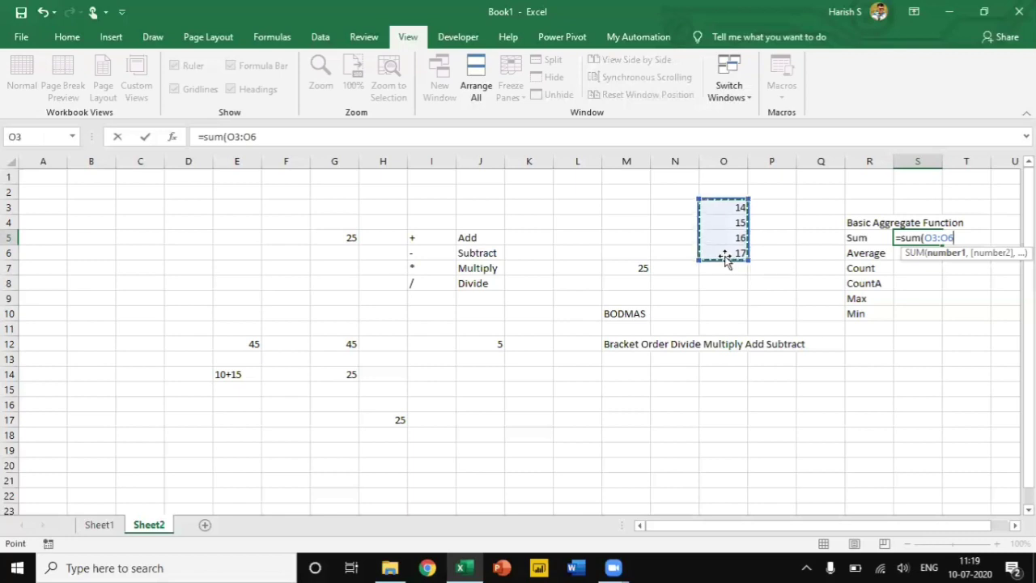
text())
key(Return)
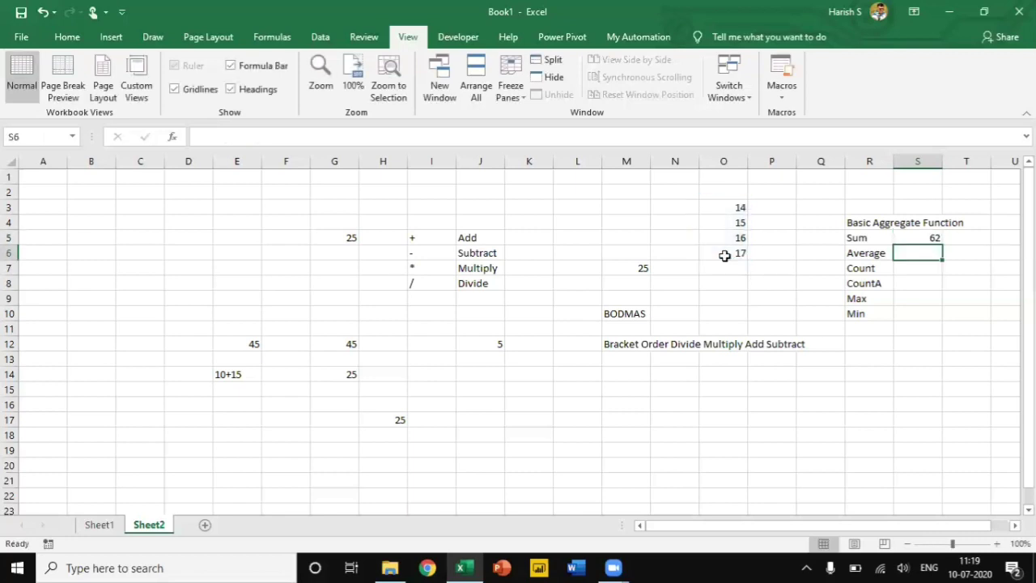
key(Up)
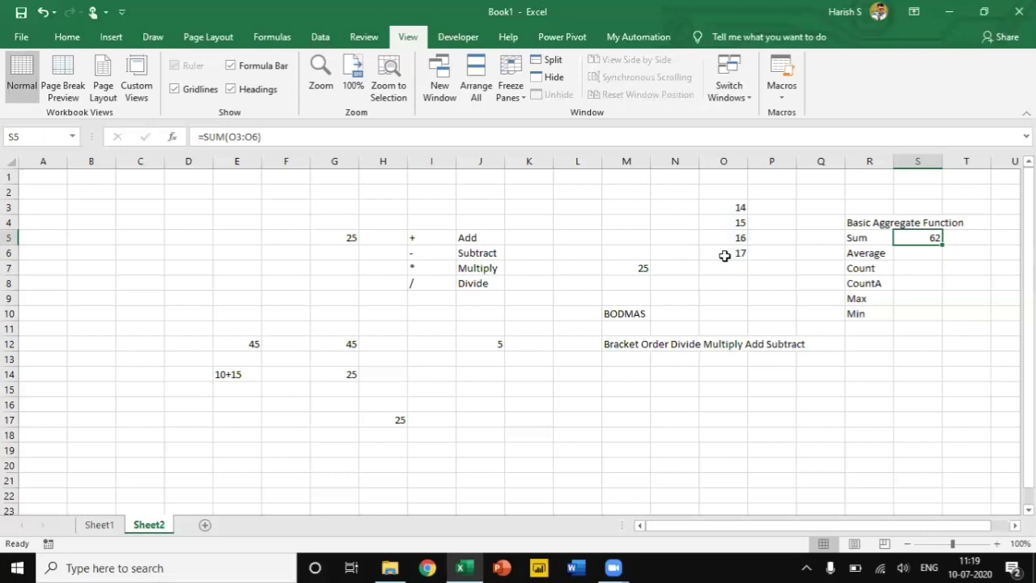
Calculate the mean of O3:O6 with an AVERAGE formula in cell S6, beside the Average label.
key(Down)
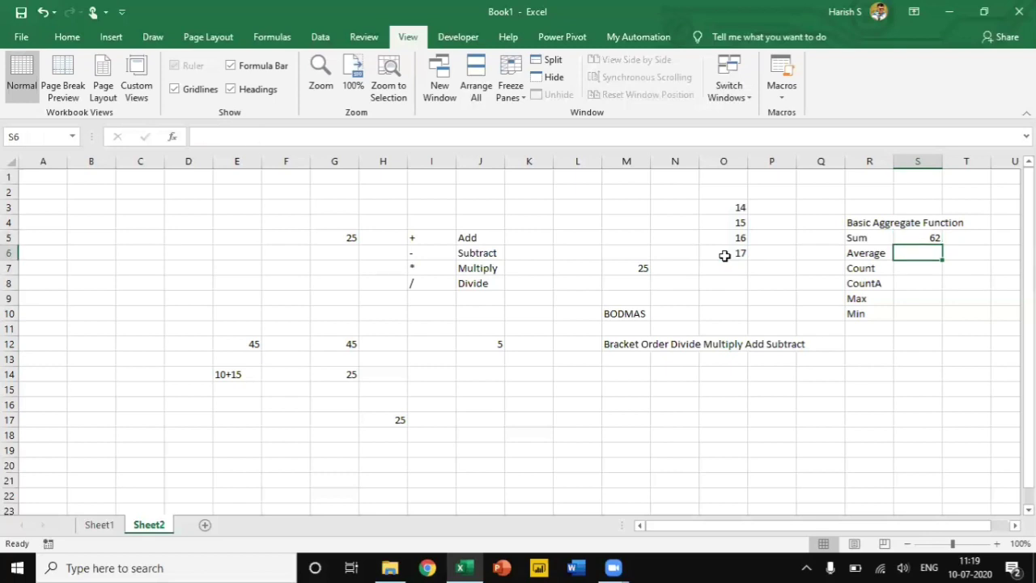
text(=aver)
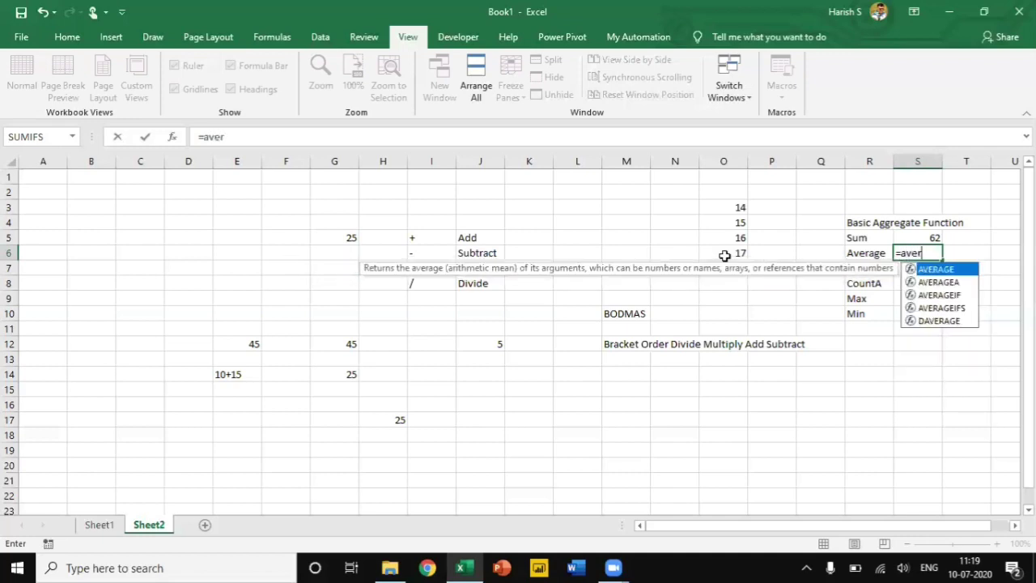
key(Tab)
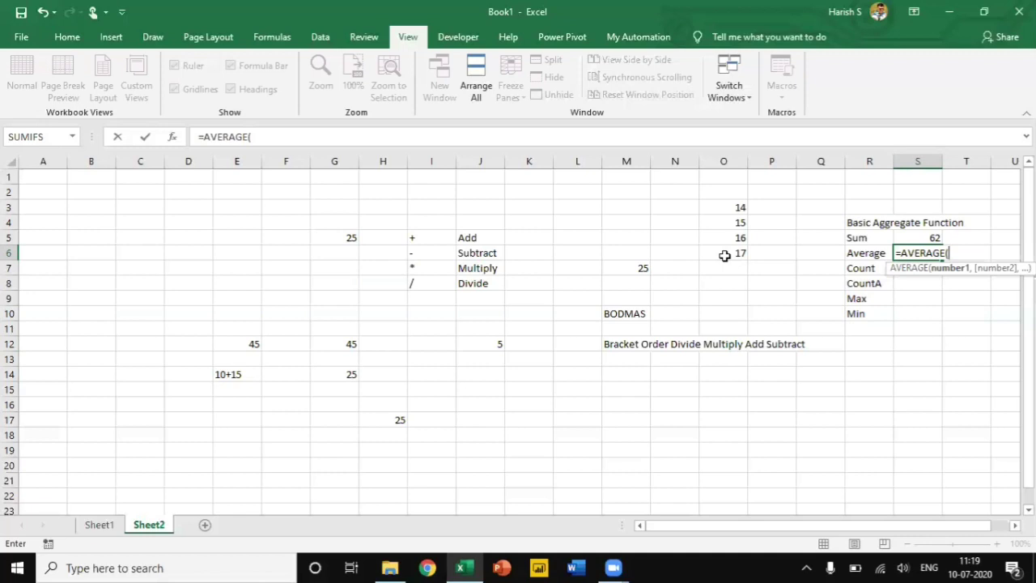
drag(727, 207, 729, 252)
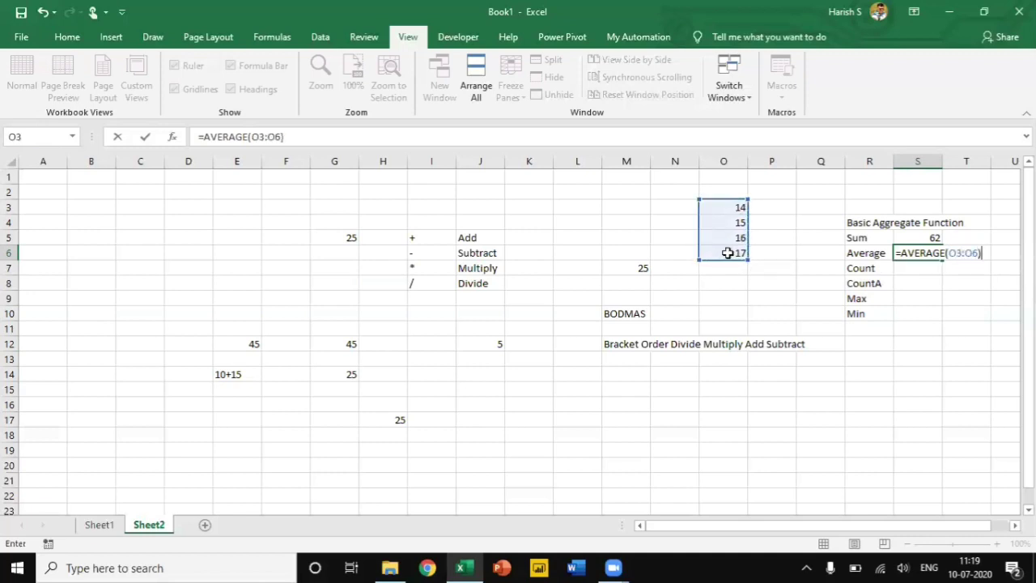
key(Return)
key(Up)
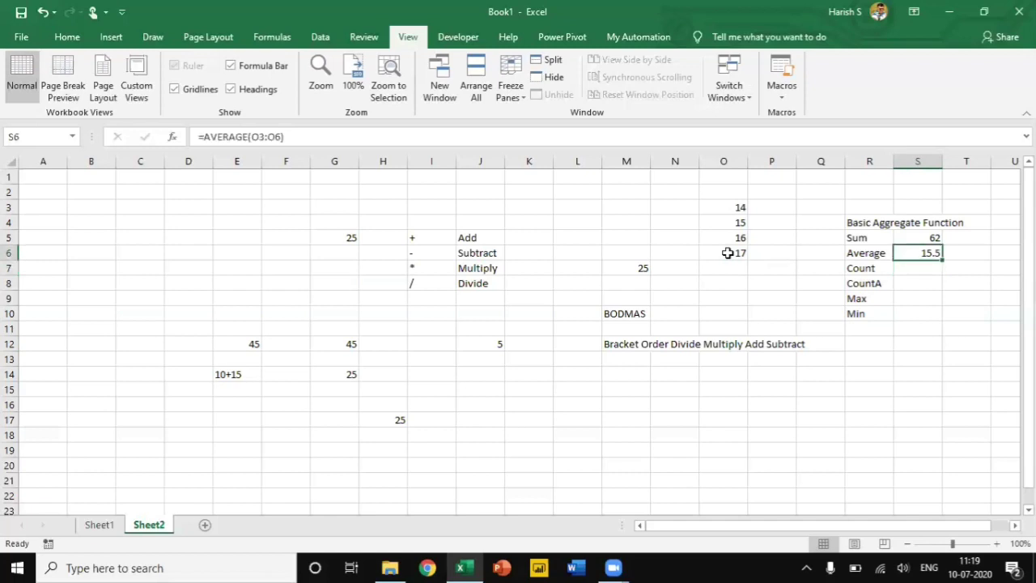
Count the numeric entries in O3:O6 with a COUNT formula in cell S7, beside the Count label.
key(Down)
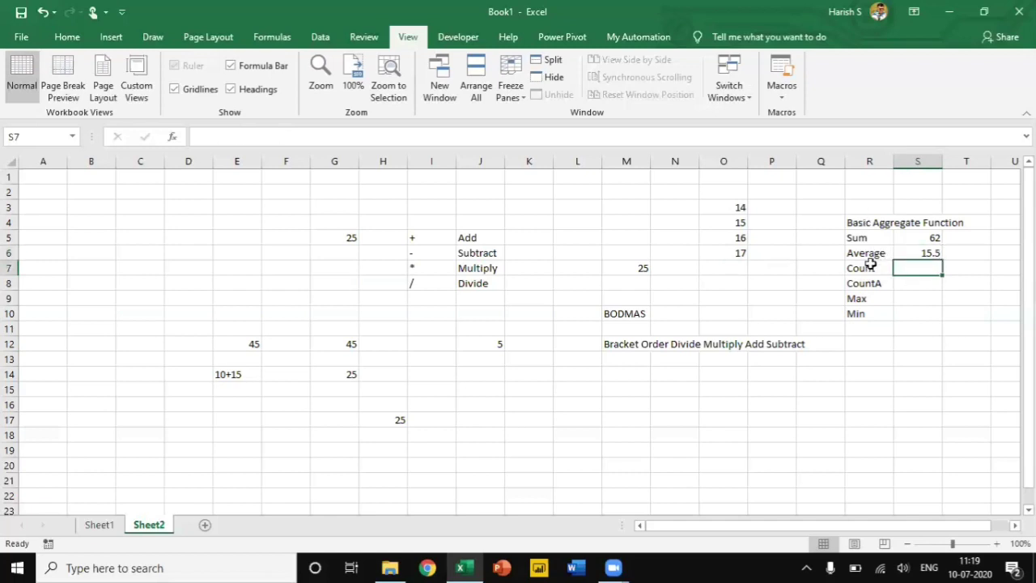
text(=)
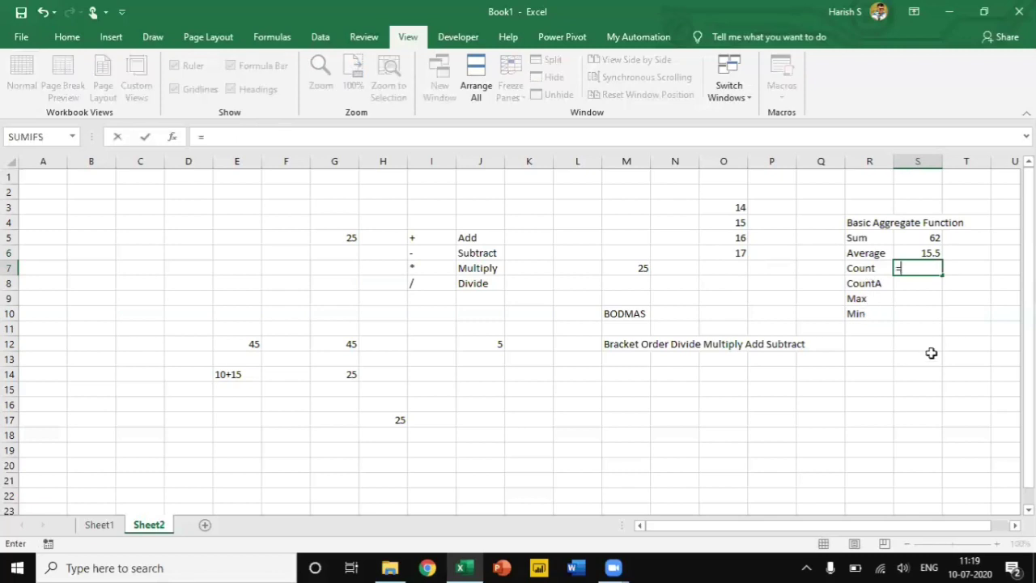
text(count()
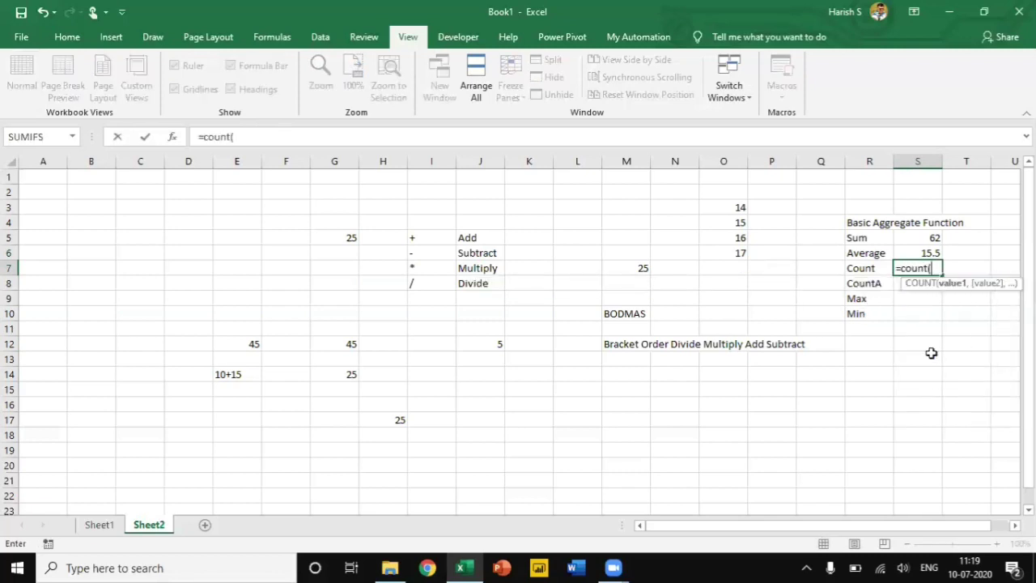
key(Left)
key(Left)
key(Left)
key(Left)
key(Up)
key(Up)
key(Down)
key(shift+Up)
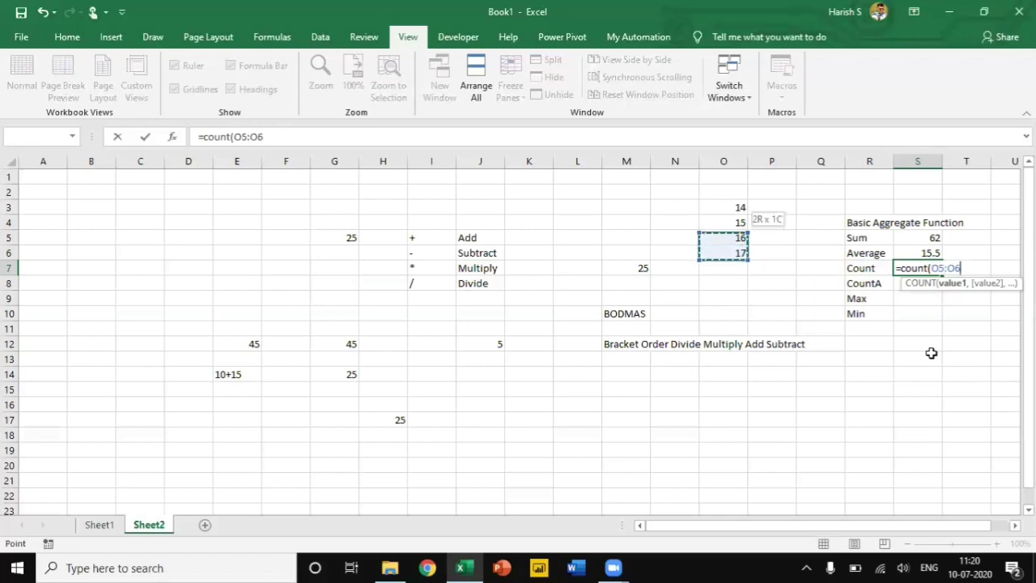
key(shift+Up)
key(shift+Up)
text())
key(Return)
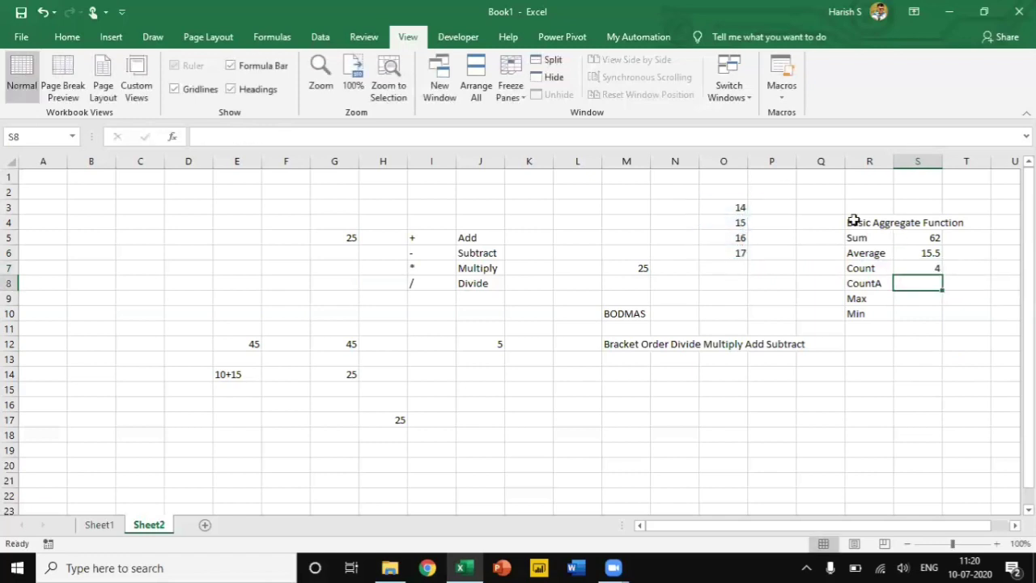
Review the Sum, Average and Count formulas, replacing the number in cell O5 with the text sdaf to test them.
click(914, 239)
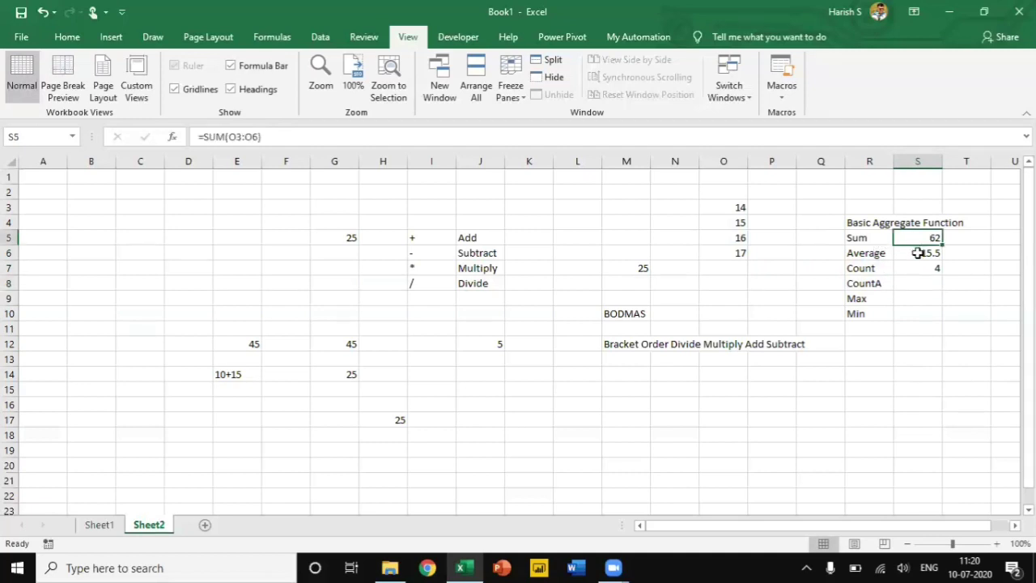
click(917, 252)
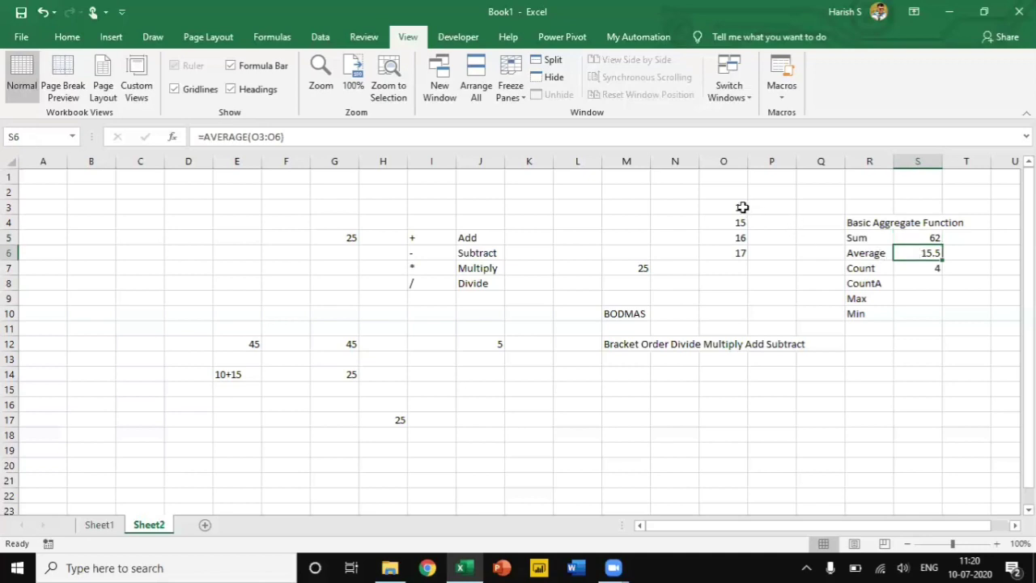
key(Down)
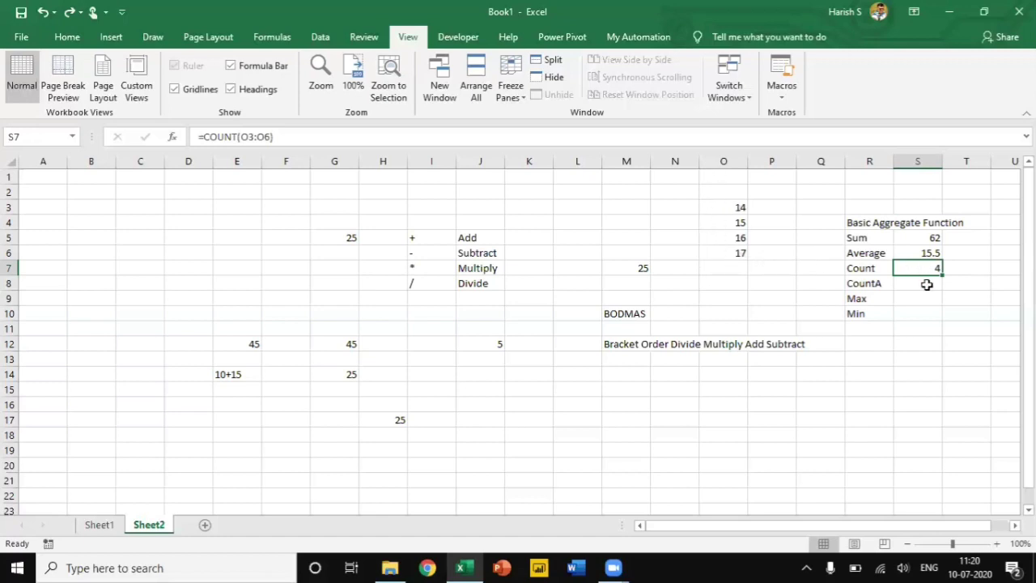
click(732, 237)
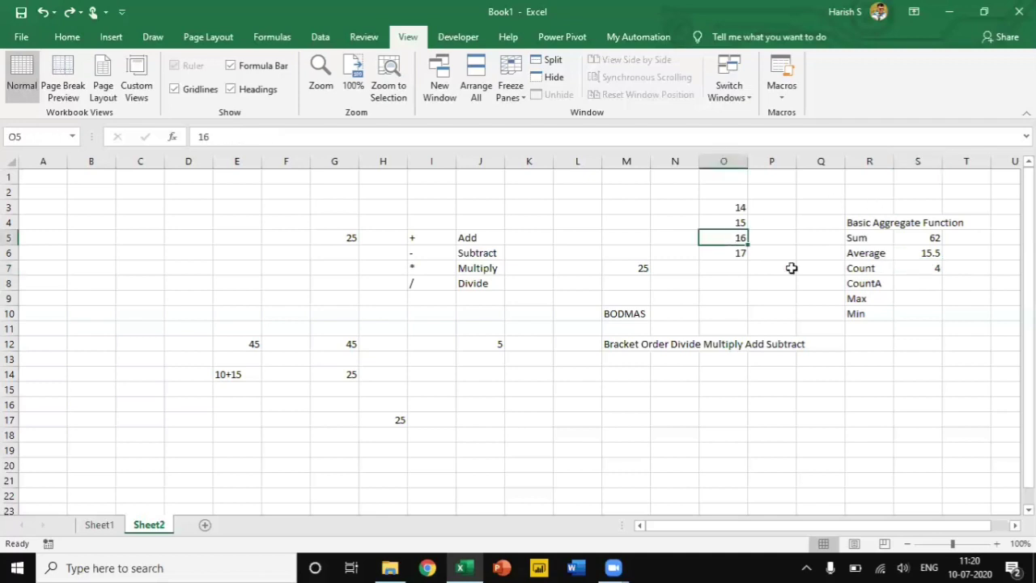
text(sdaf)
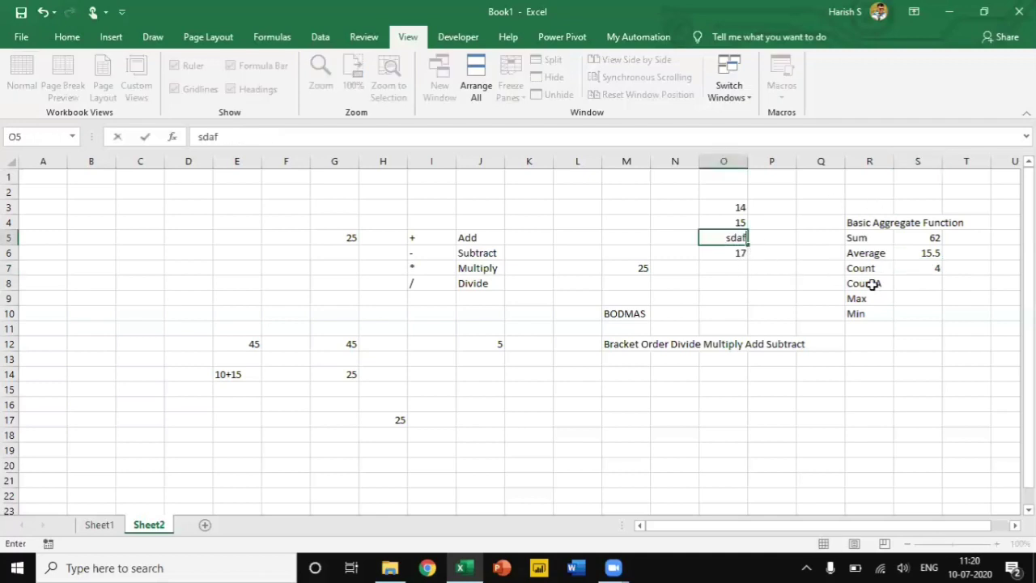
key(Return)
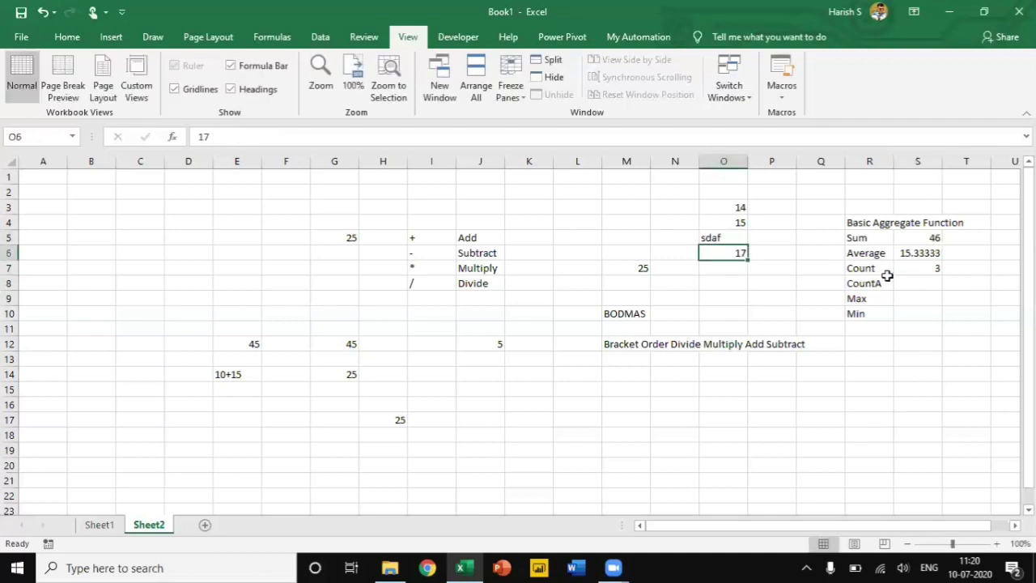
click(934, 274)
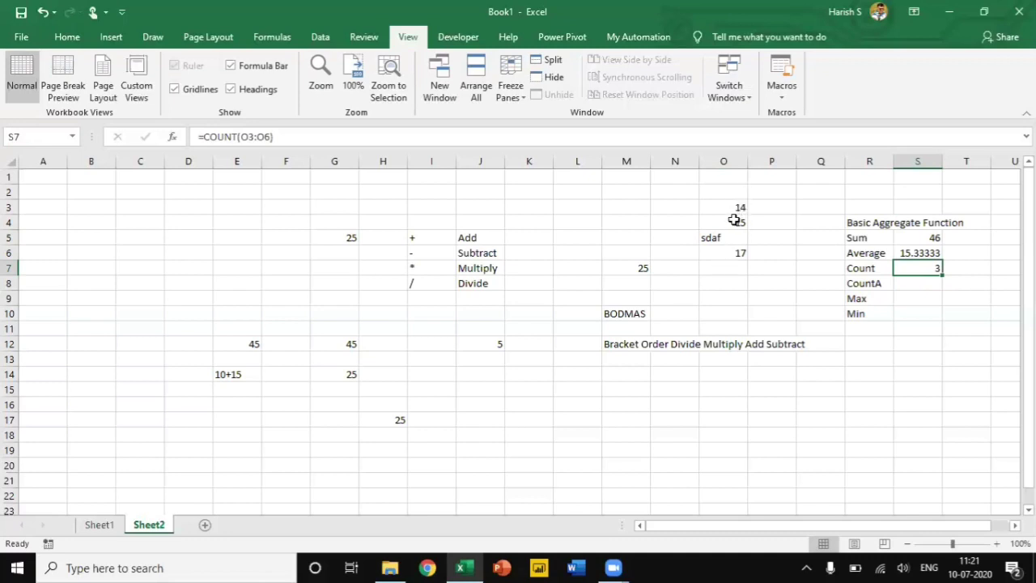
Count all non-empty cells in O3:O6 with a COUNTA formula in cell S8, beside the CountA label.
click(907, 282)
text(=)
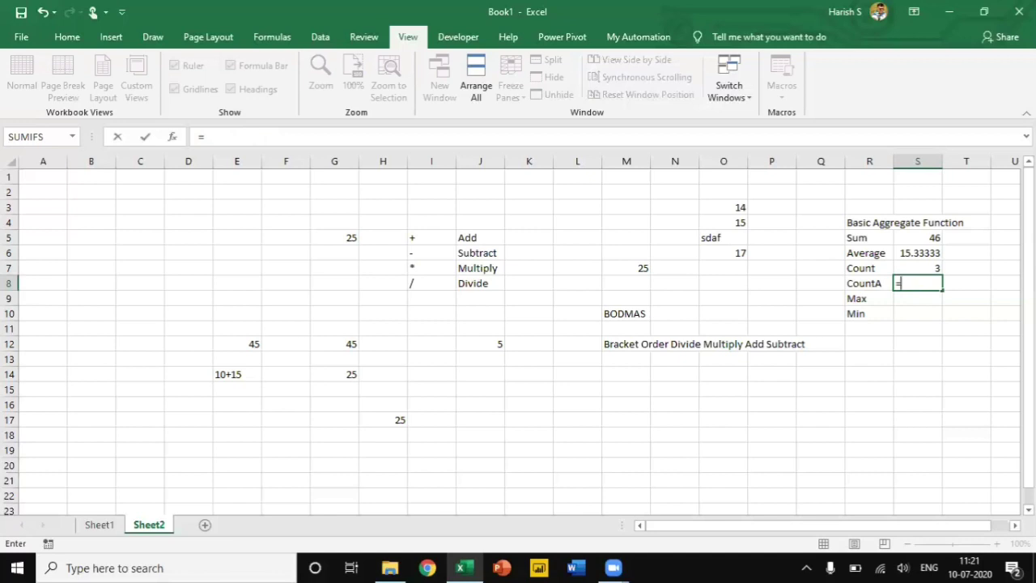
text(counta()
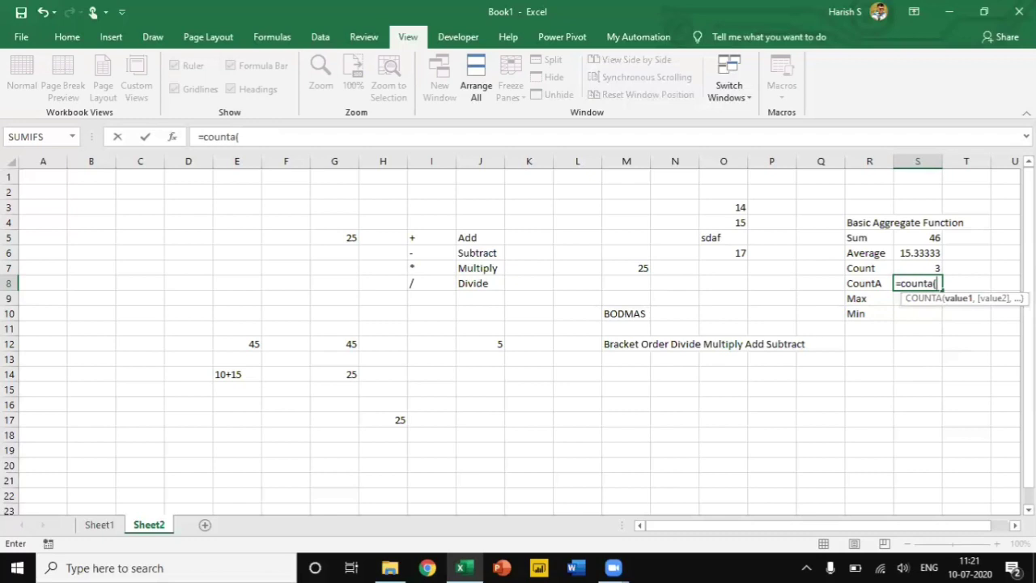
key(Left)
key(Left)
key(Left)
key(Left)
key(Up)
key(Up)
key(shift+Up)
key(shift+Up)
key(shift+Up)
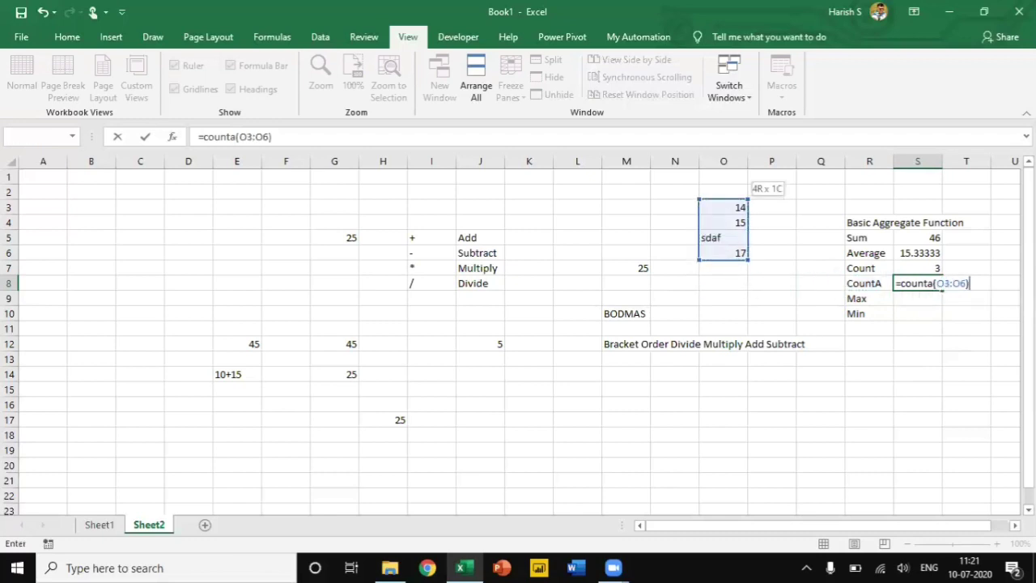
key(Return)
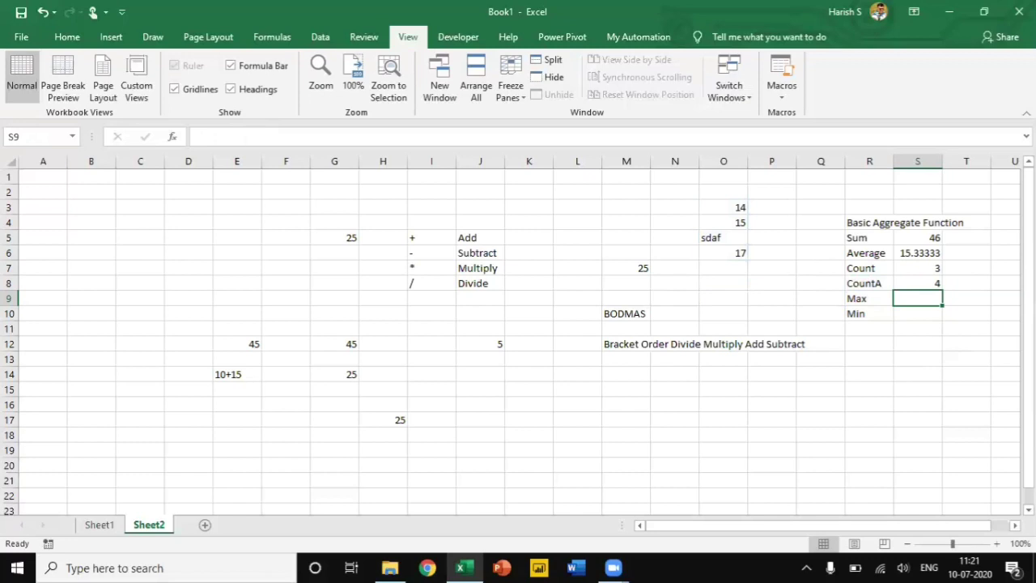
Find the largest value in O3:O6 with a MAX formula in cell S9, beside the Max label.
text(=ma)
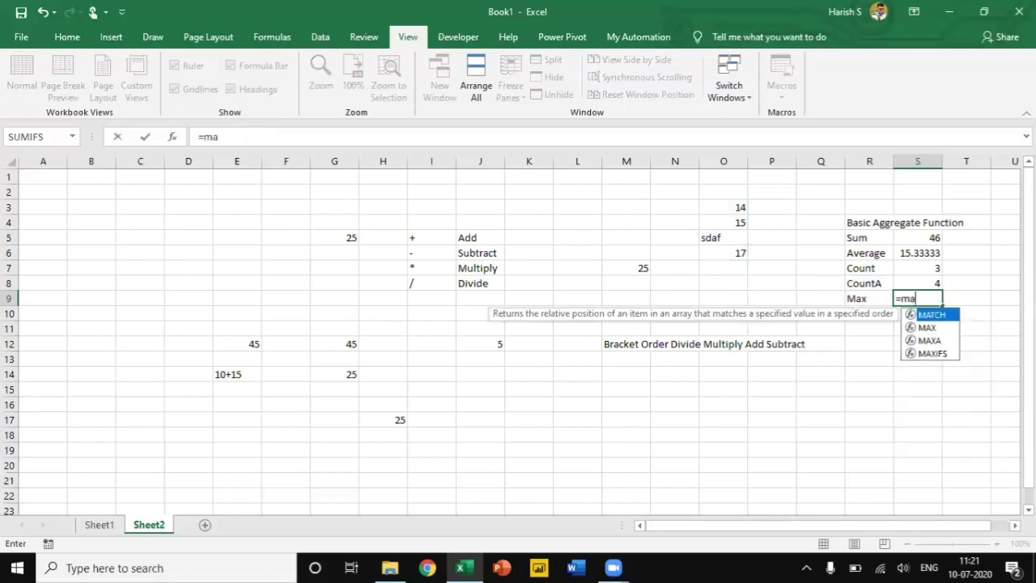
text(x()
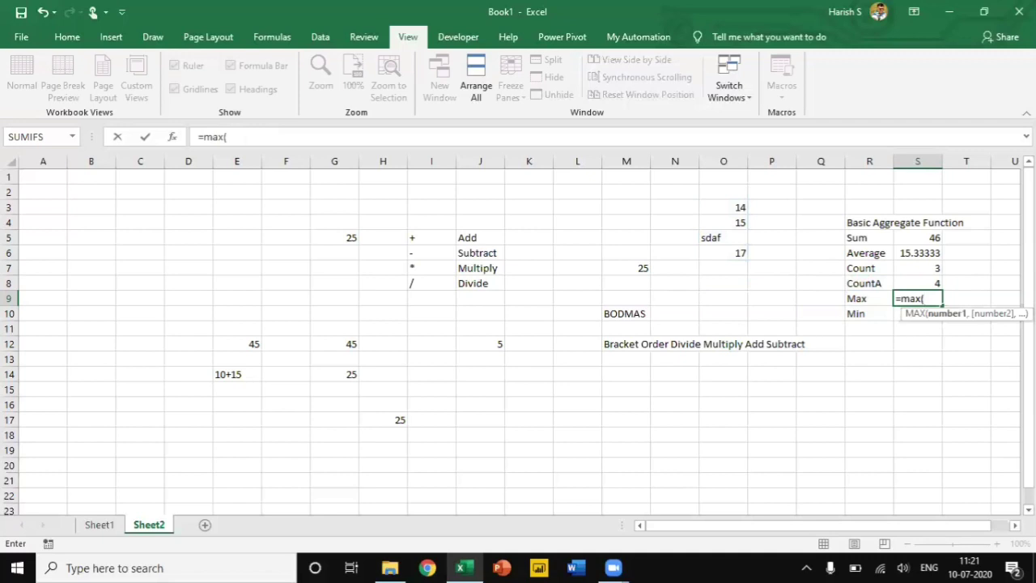
key(Left)
key(Left)
key(Left)
key(Left)
key(Up)
key(Up)
key(Up)
key(Up)
key(Up)
key(Up)
key(shift+Down)
key(shift+Down)
key(shift+Down)
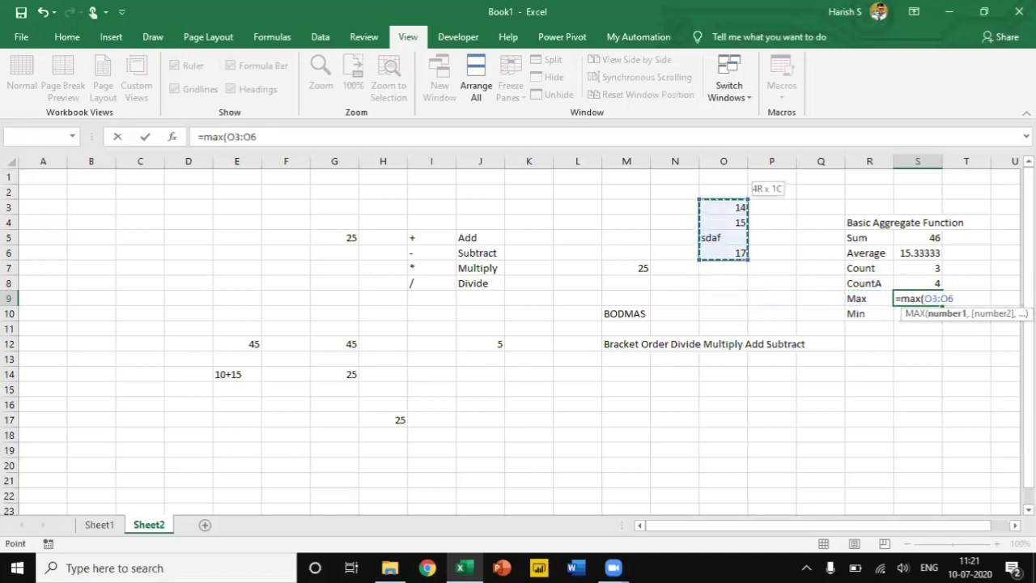
text())
key(Return)
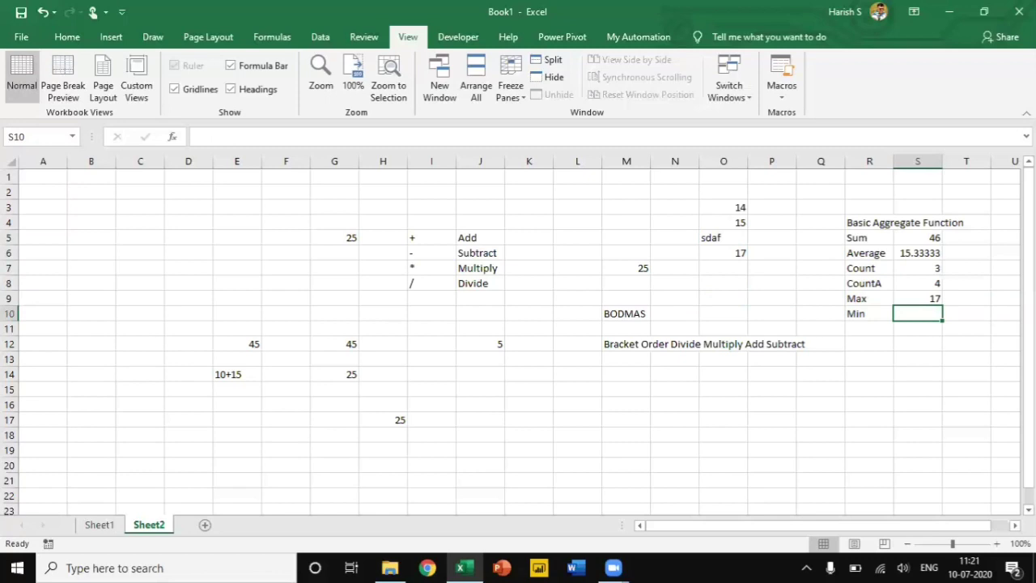
Find the smallest value in O3:O6 with a MIN formula in cell S10, beside the Min label.
text(=min()
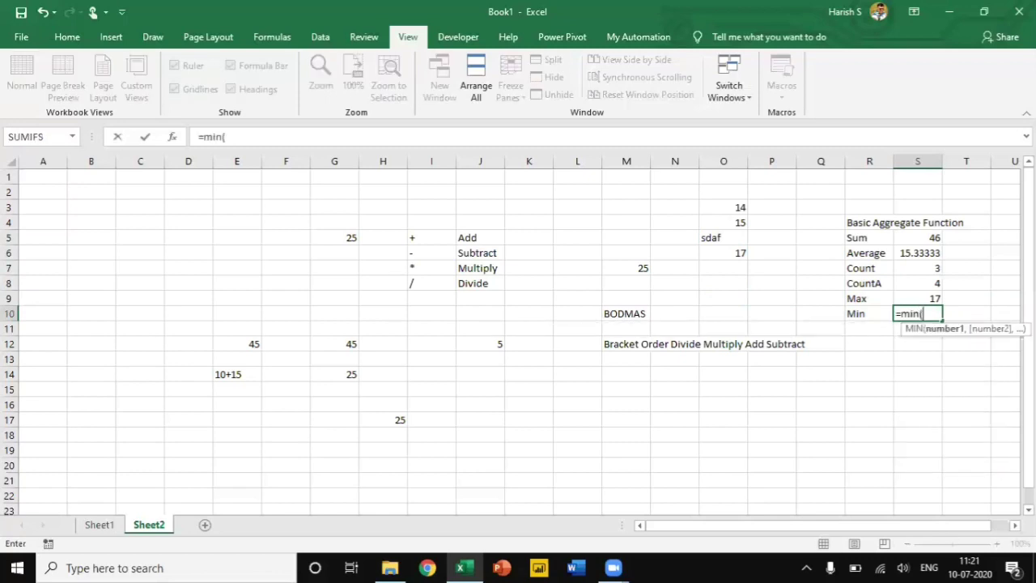
key(Left)
key(Left)
key(Left)
key(Up)
key(Up)
key(Up)
key(Up)
key(Left)
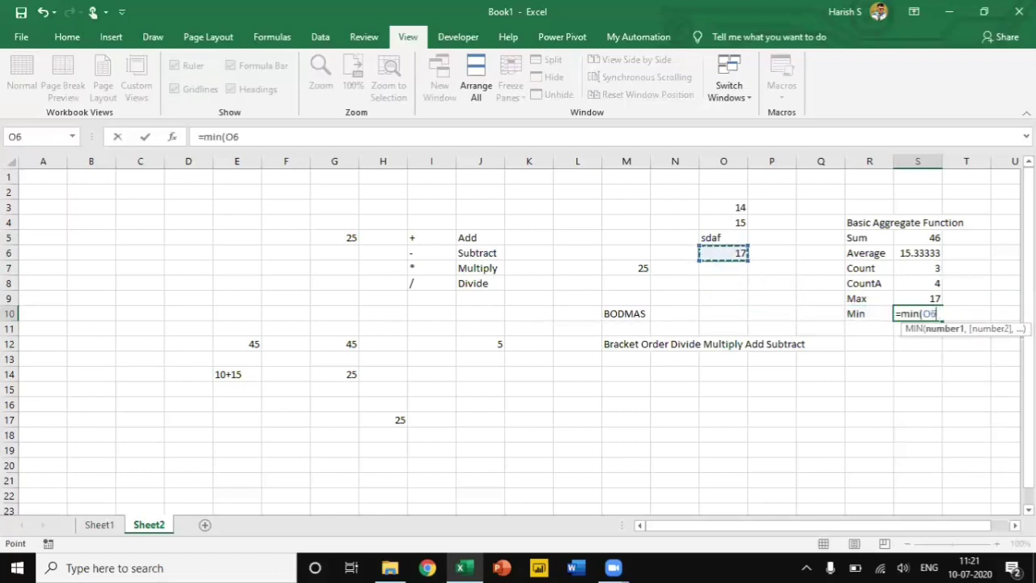
key(shift+Up)
key(shift+Up)
key(shift+Up)
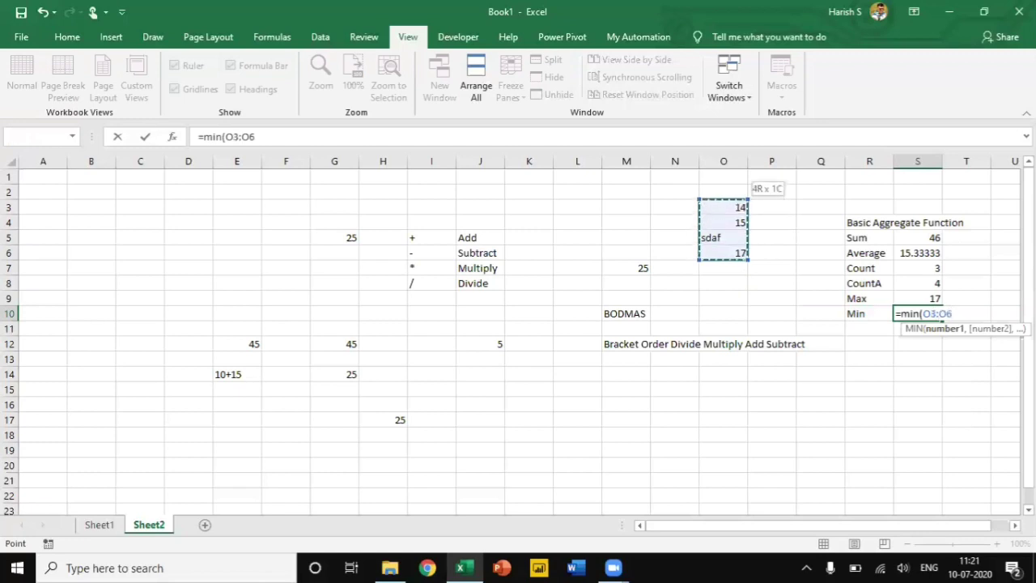
key(Return)
key(Up)
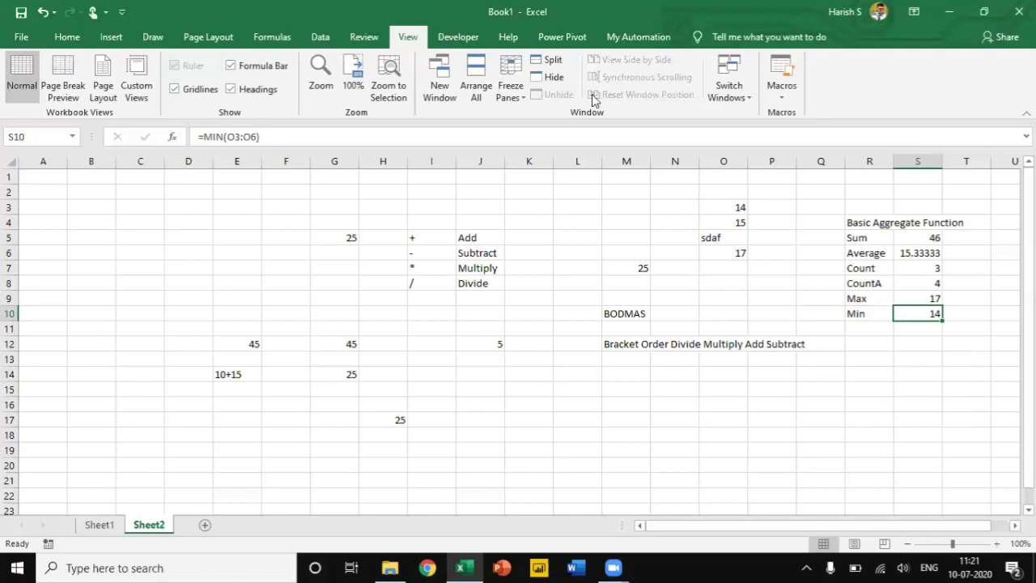
Enter the sample values 14, 15, 16 and 17 in cells C3 to C6.
click(144, 205)
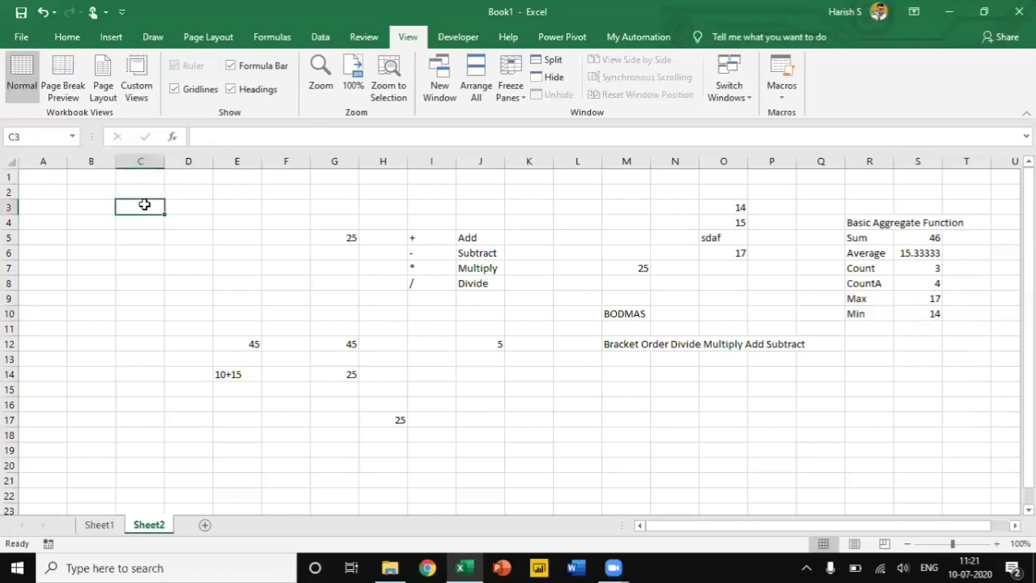
text(14)
key(Return)
text(15)
key(Return)
text(16)
key(Return)
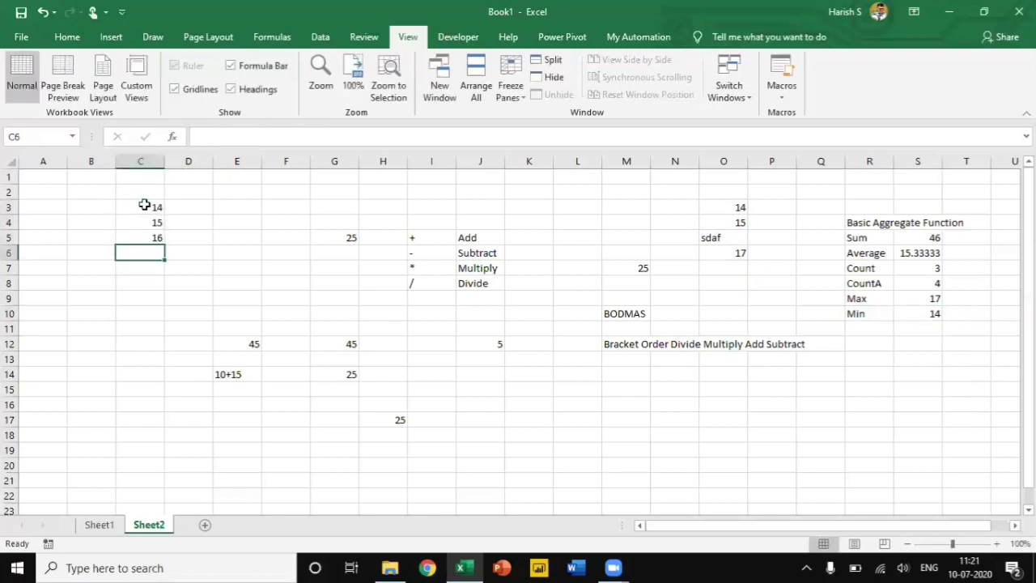
text(17)
key(Return)
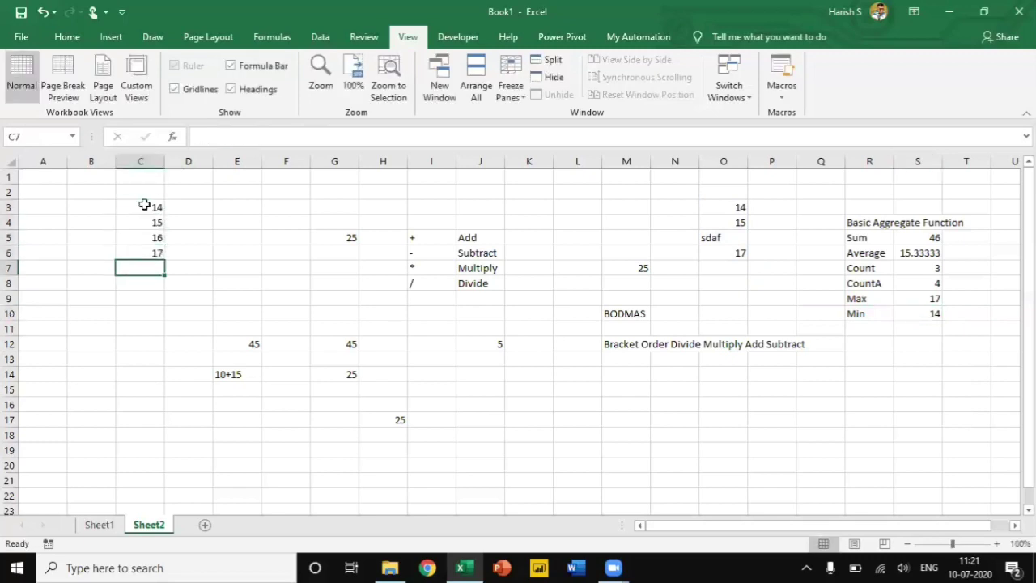
Enter the second set of sample values 8, 7, 5 and 6 in cells E3 to E6.
key(Up)
key(Up)
key(Up)
key(Up)
key(Right)
key(Right)
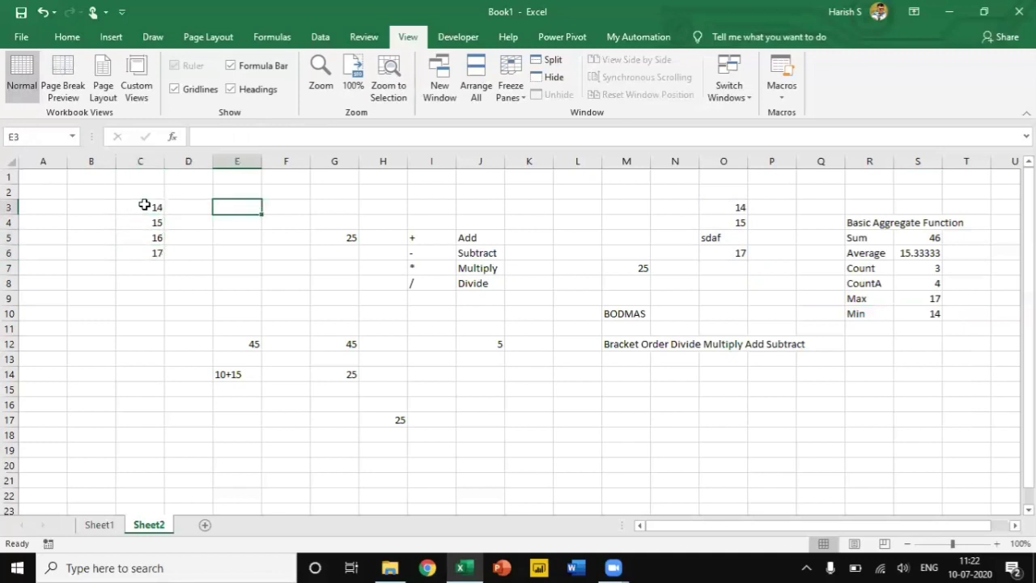
text(8)
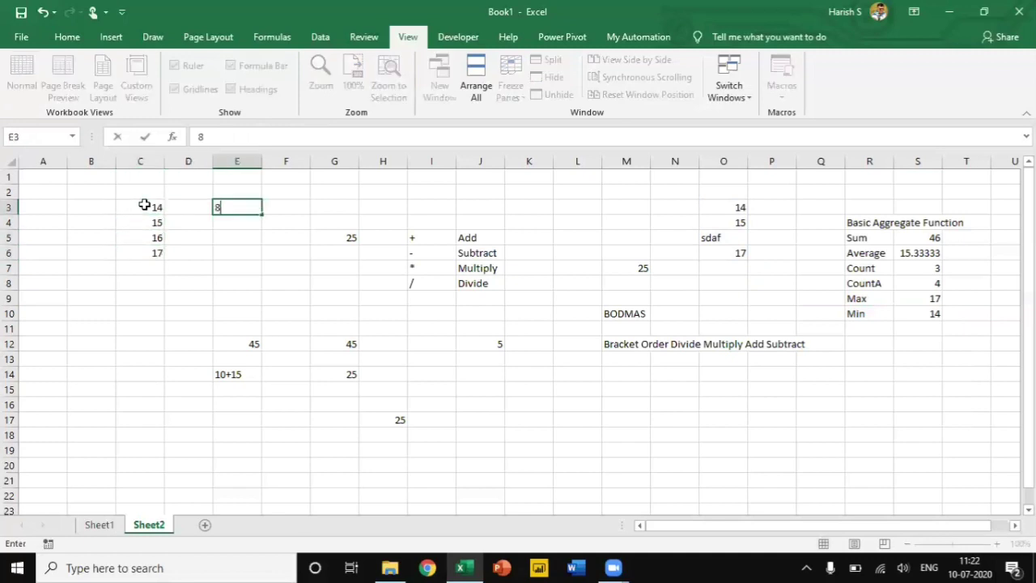
key(Return)
text(7)
key(Return)
text(5)
key(Return)
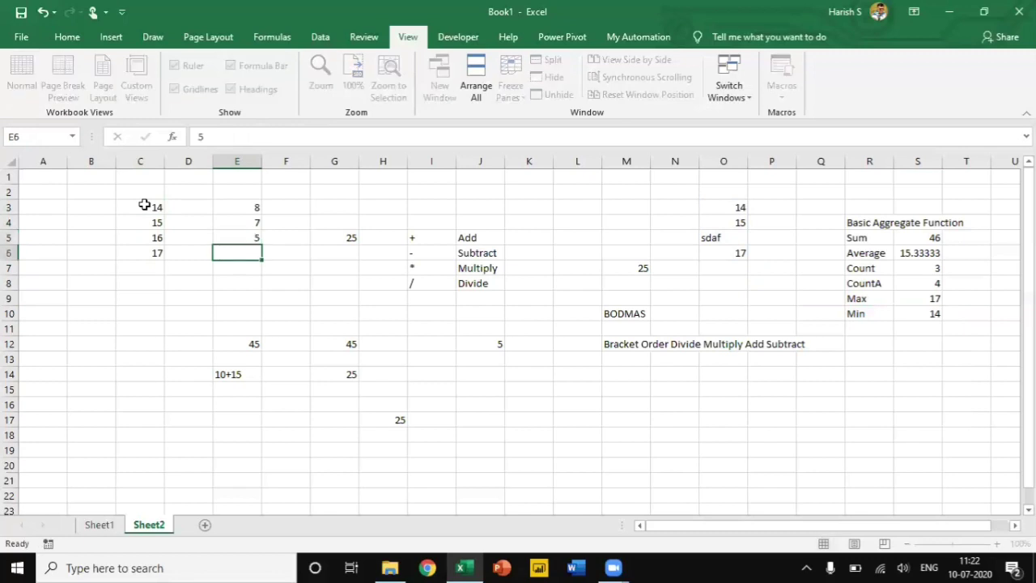
text(6)
key(Return)
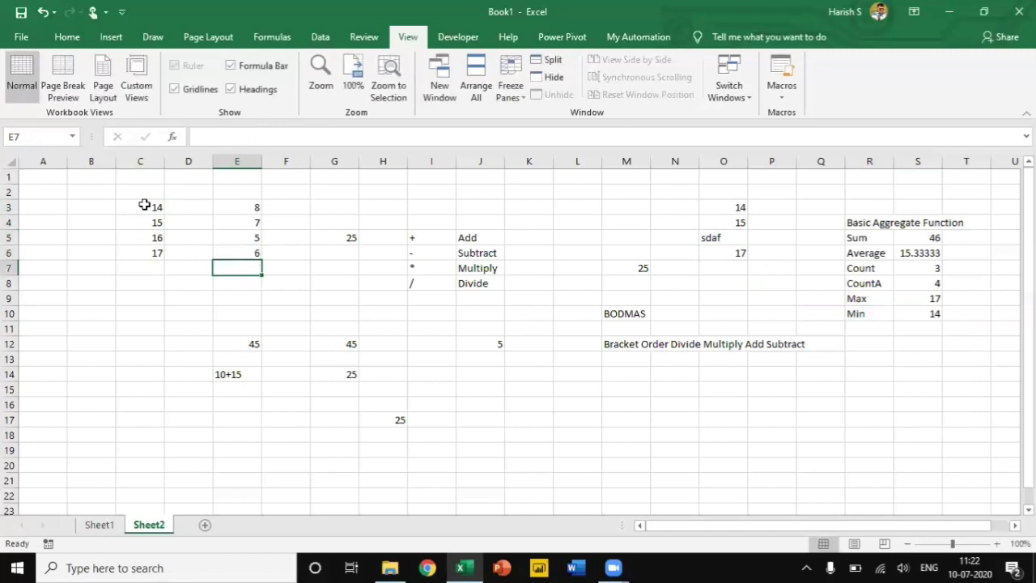
Add C3 and E3 by cell reference in cell D3 with the formula =C3+E3.
key(Up)
key(Up)
key(Up)
key(Up)
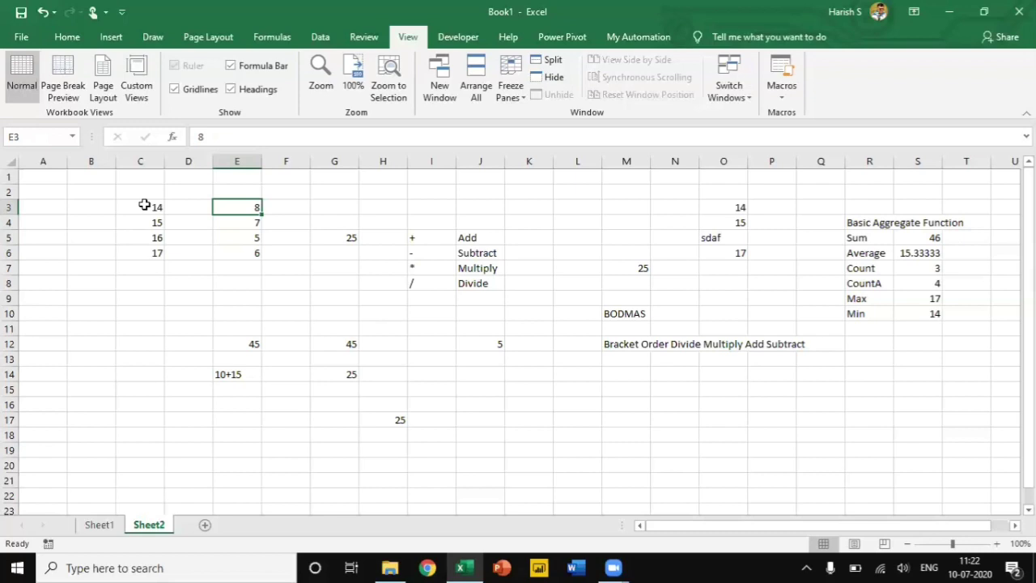
key(Left)
key(Left)
key(Right)
key(Right)
key(Left)
text(=)
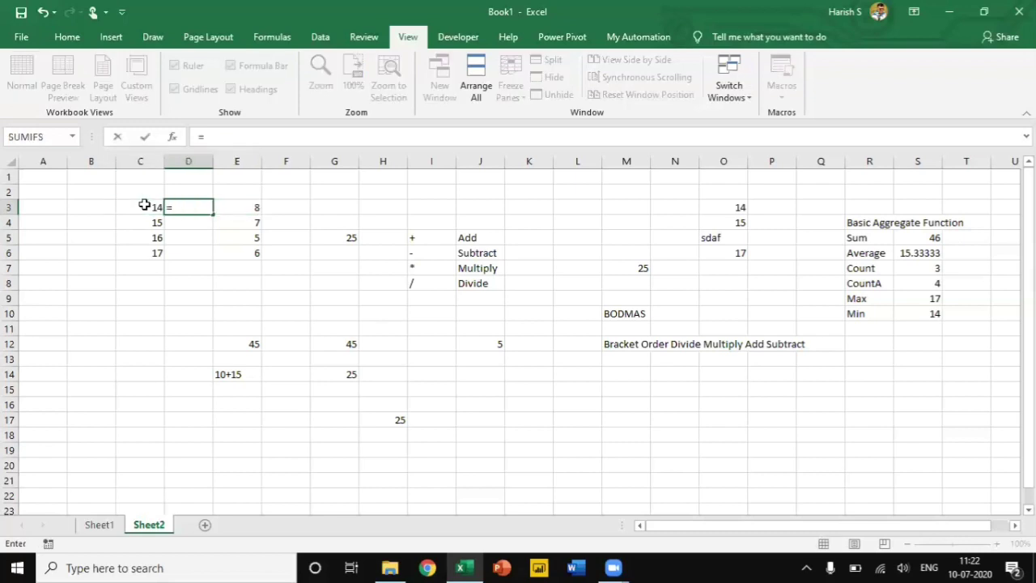
key(Left)
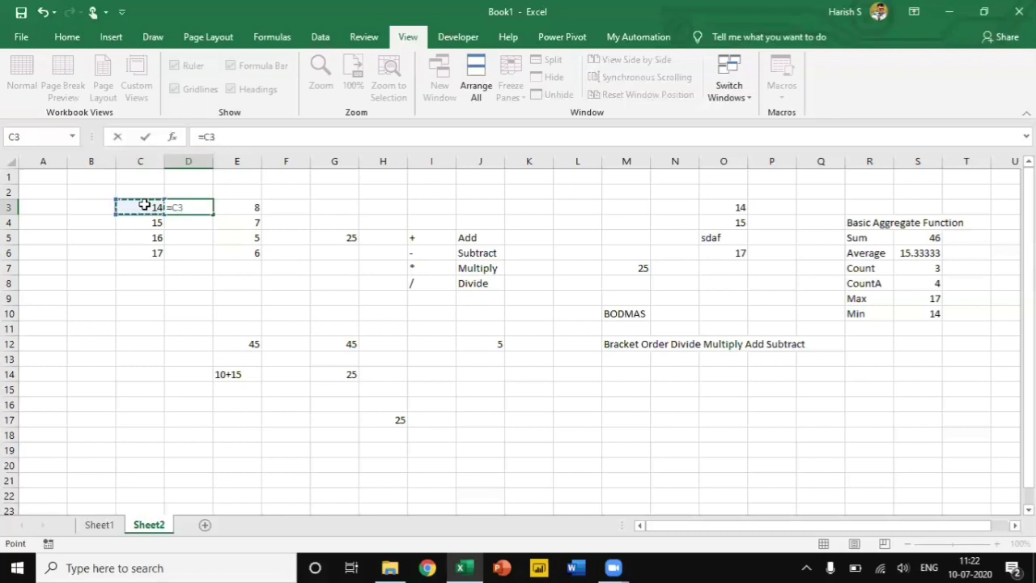
text(+)
key(Right)
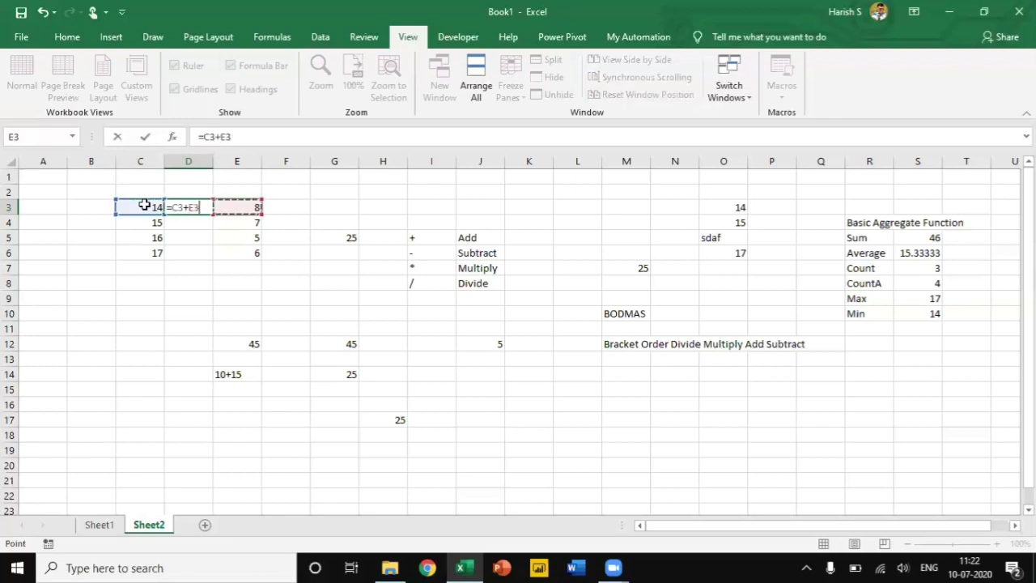
key(Return)
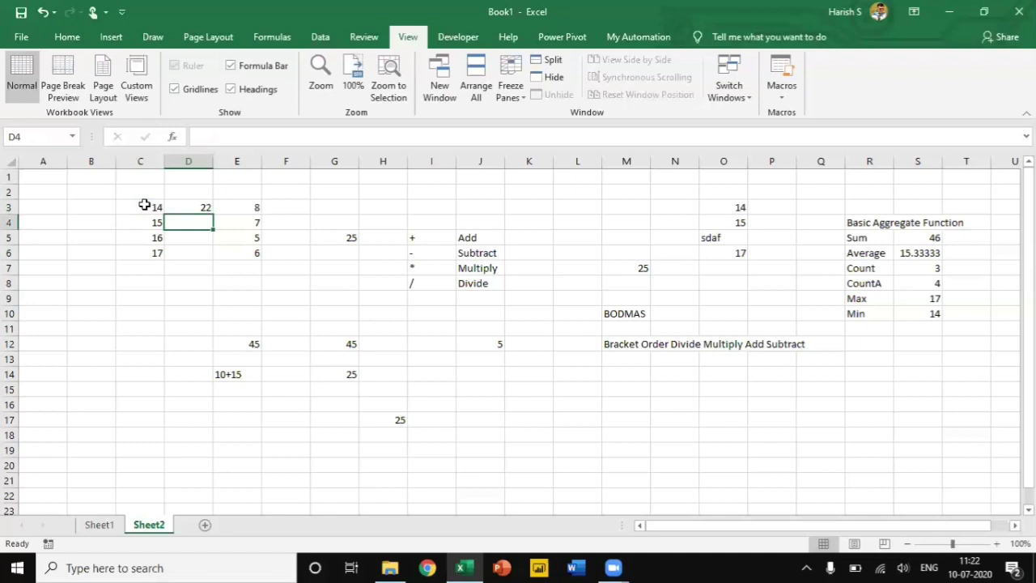
Copy the addition formula from cell D3 into cells D4 to D6.
key(Up)
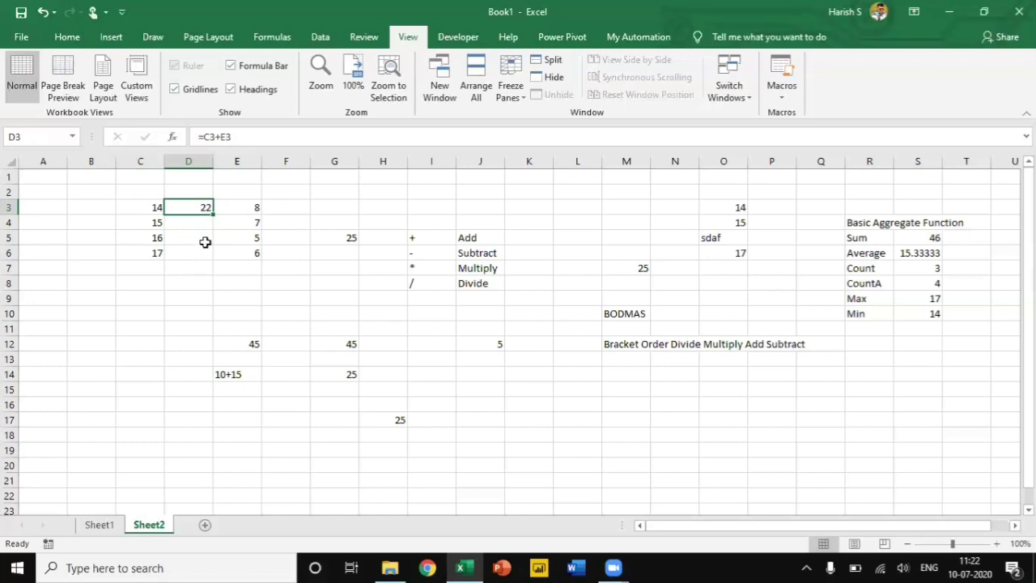
click(191, 222)
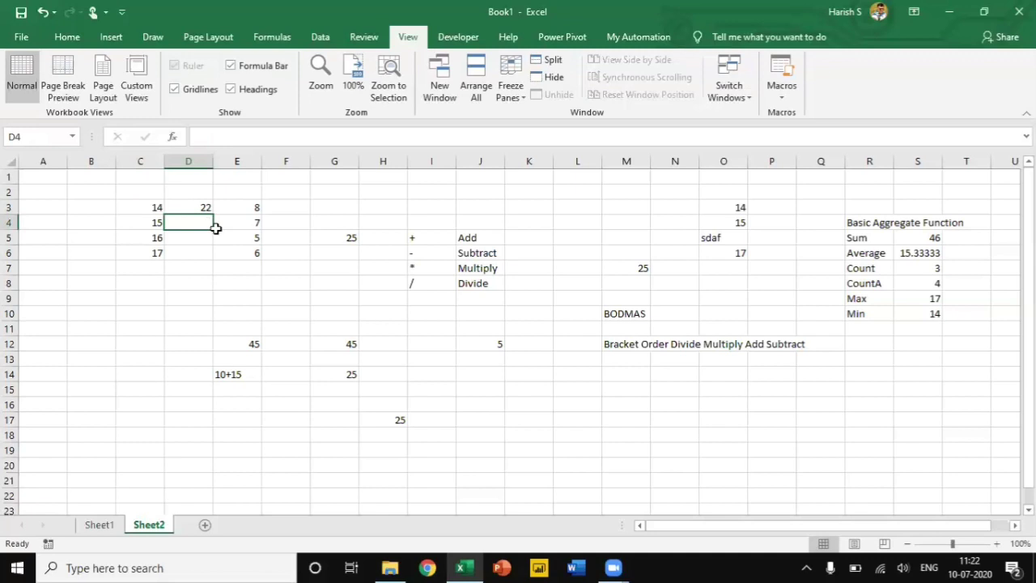
key(Up)
key(ctrl+c)
key(Down)
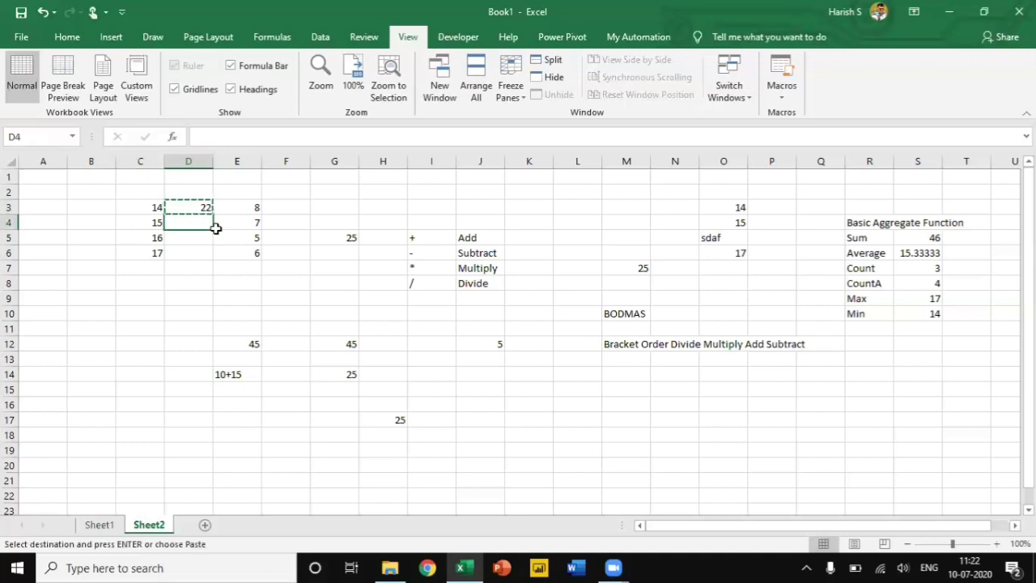
key(shift+Down)
key(shift+Down)
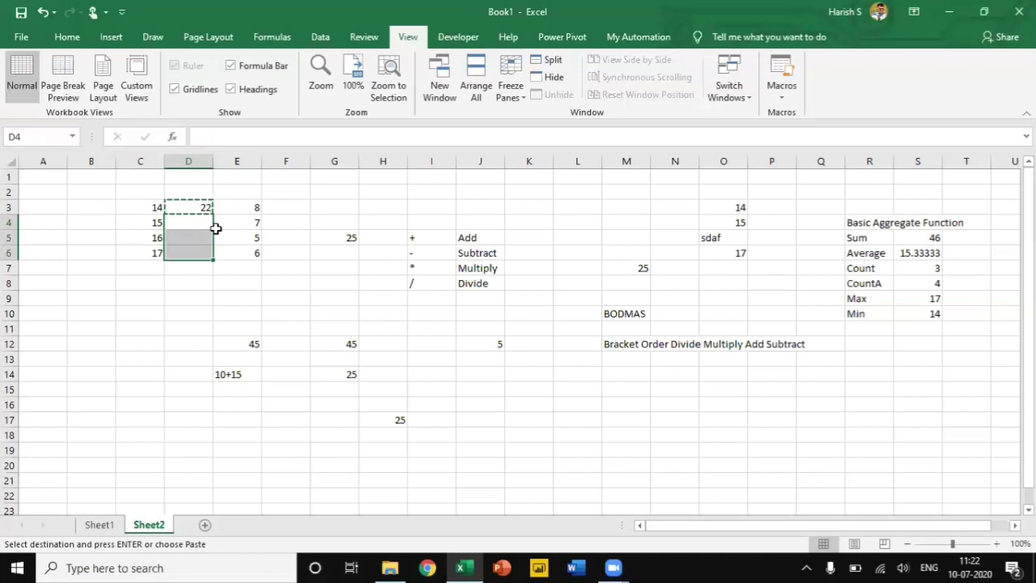
key(ctrl+v)
Examine which cells the copied formulas in D4, D5 and D6 refer to, leaving each formula as it is.
key(Down)
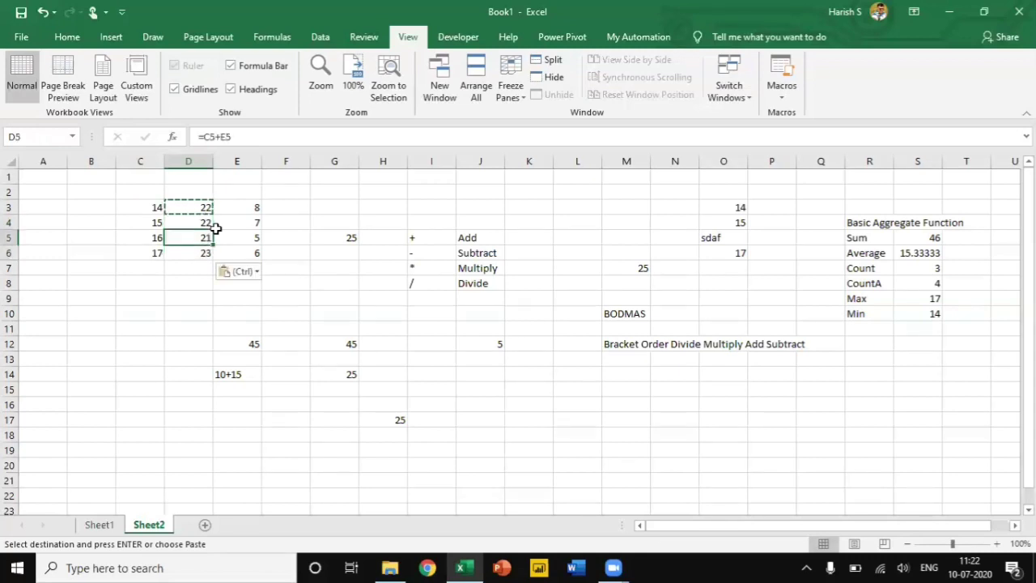
key(Up)
key(F2)
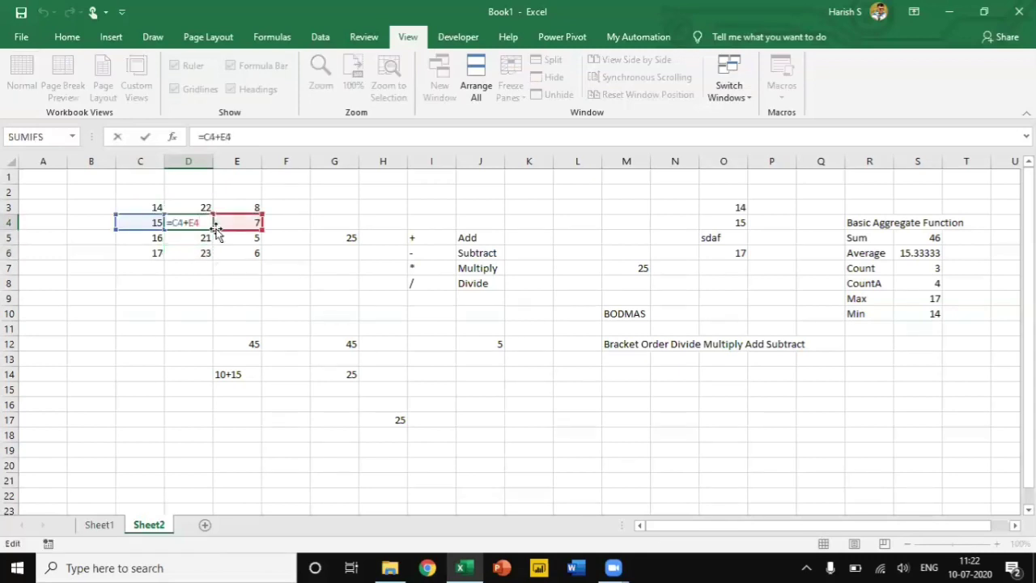
key(Escape)
key(Down)
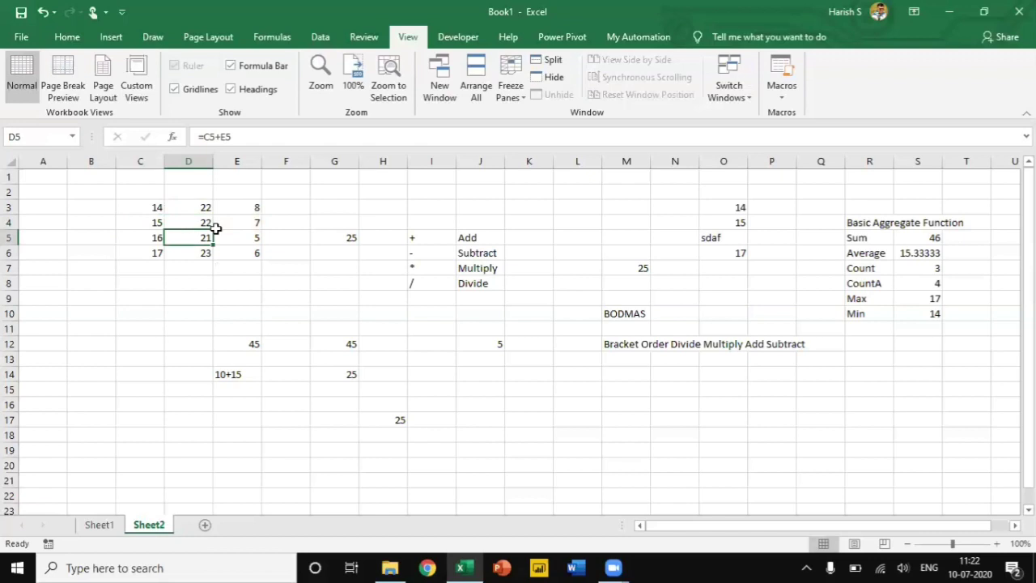
key(F2)
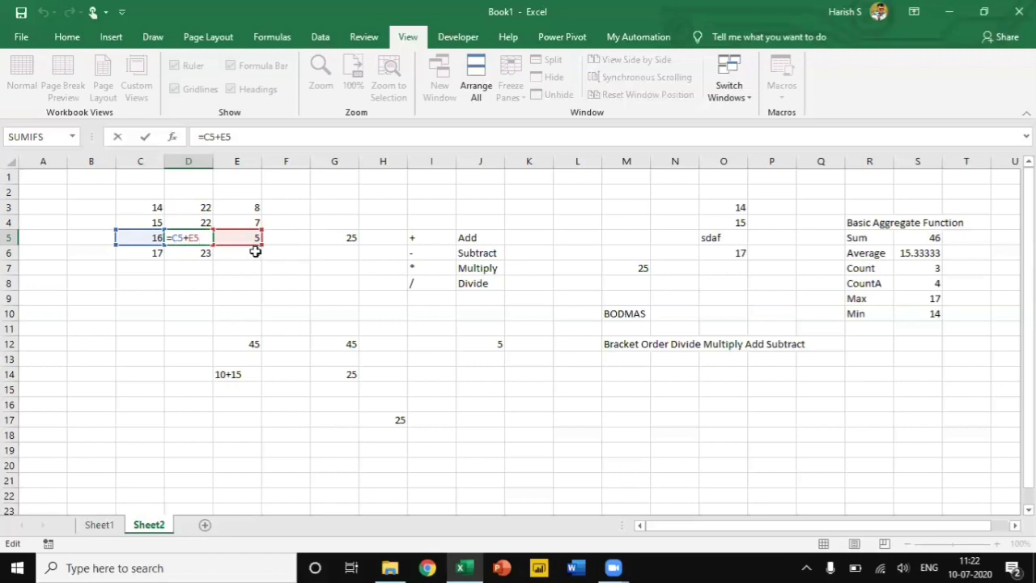
key(Escape)
key(Down)
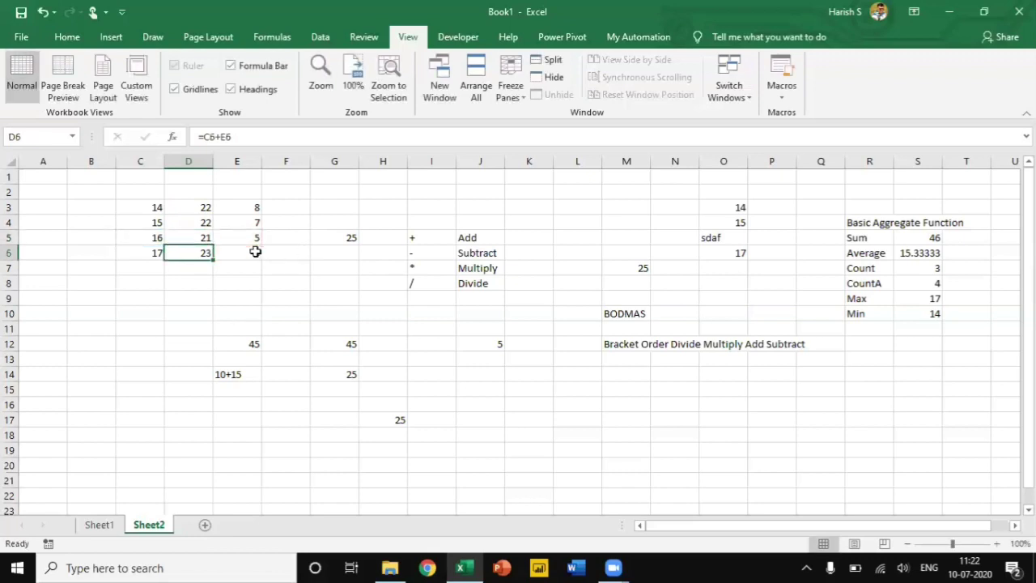
key(F2)
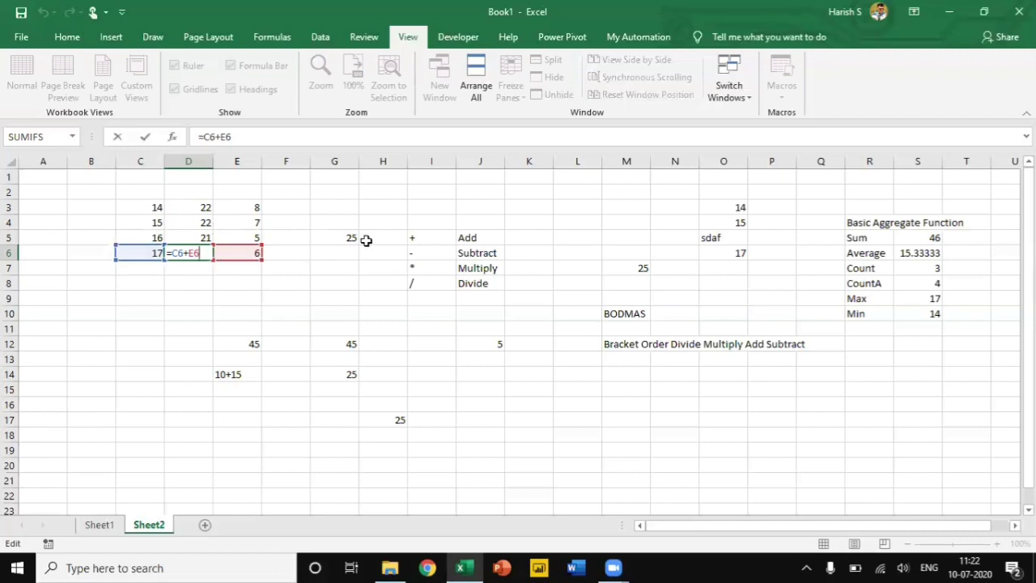
key(Escape)
key(Up)
key(Up)
key(Up)
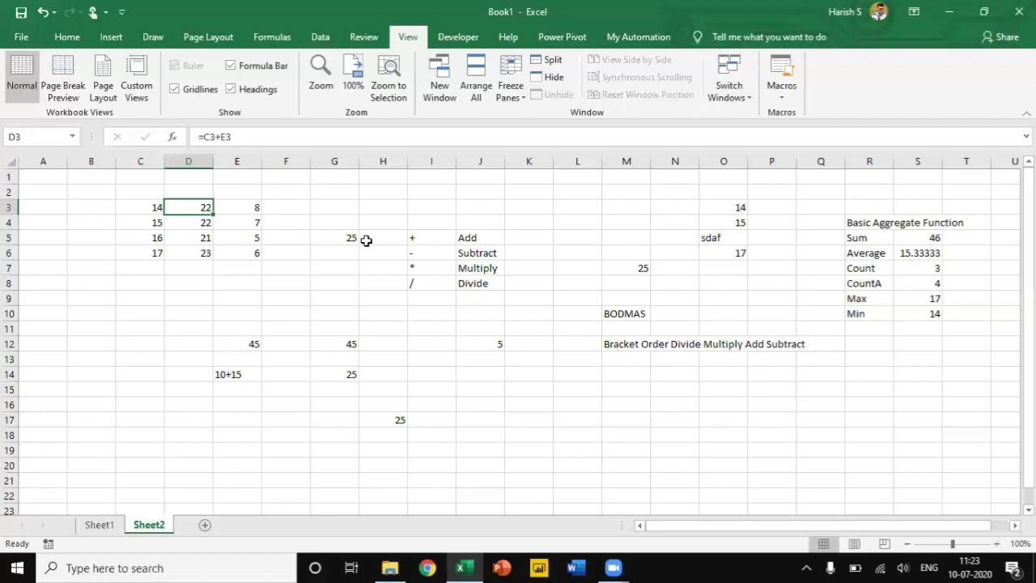
Enter the label "Moving Range Reference" in cell L1.
key(Right)
key(Right)
key(Right)
key(Right)
key(Right)
key(Right)
key(Right)
key(Right)
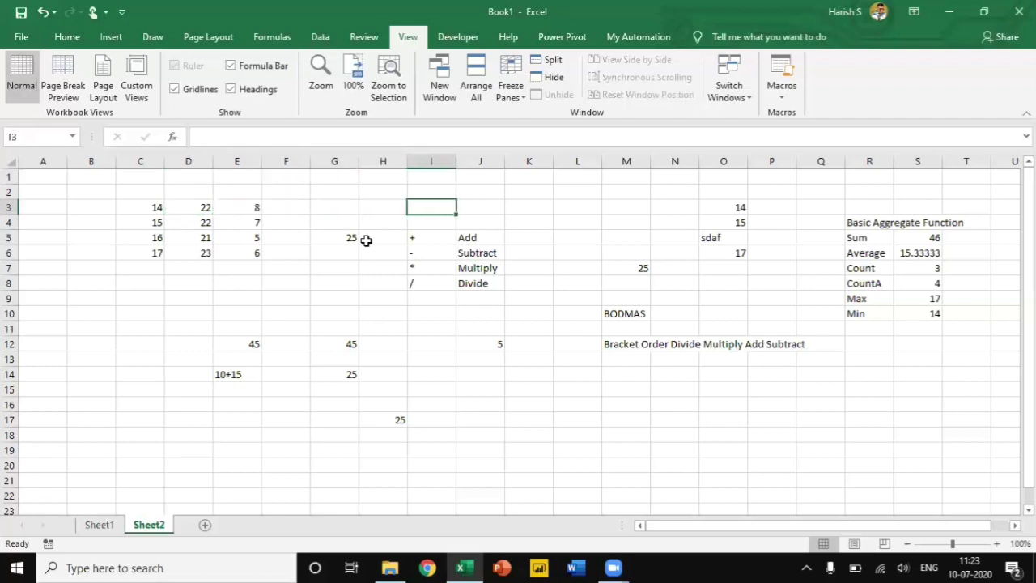
key(Up)
key(Up)
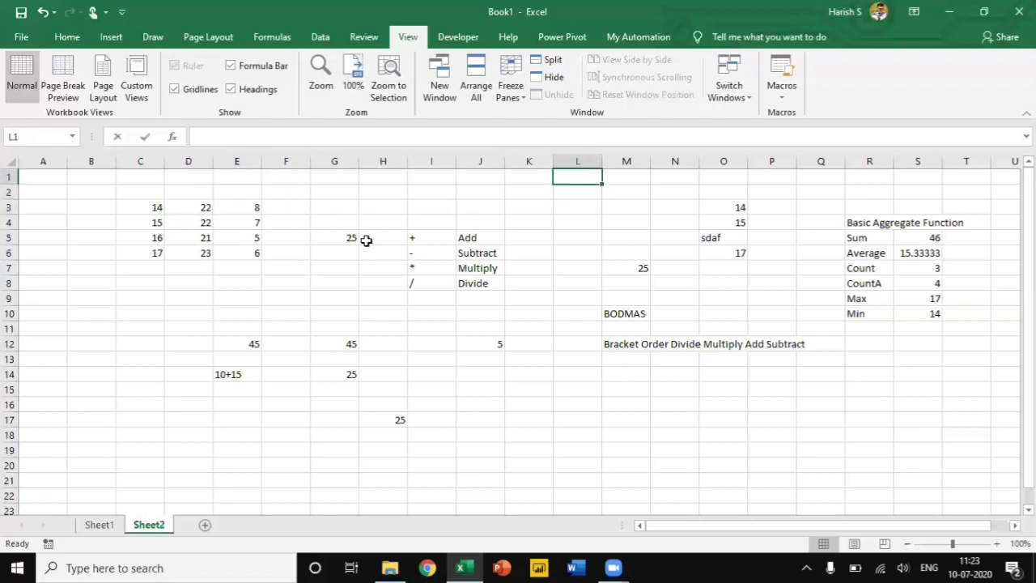
text(Moving Range)
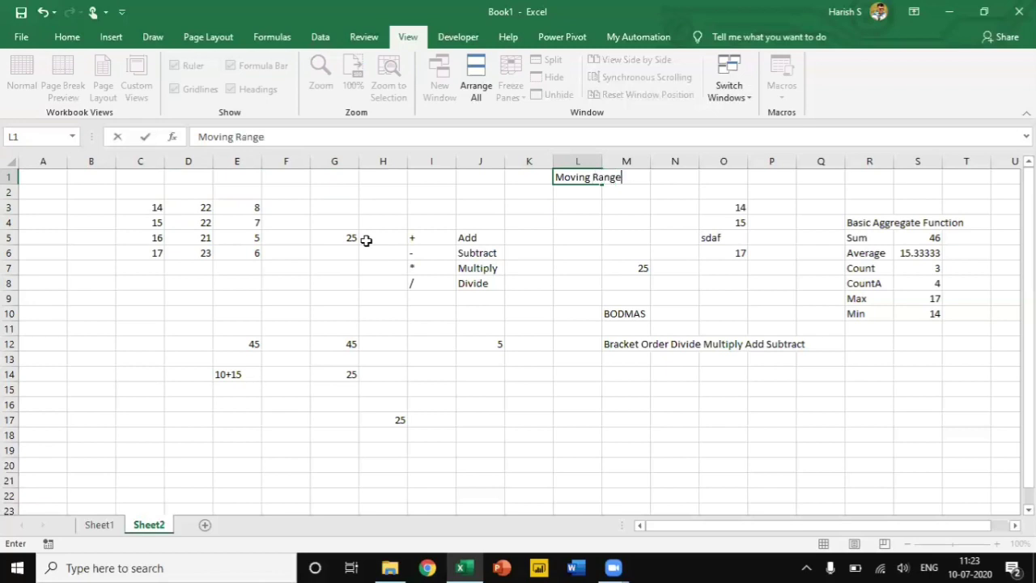
text( Reference)
key(Return)
Insert a row above the Moving Range Reference label and enter the heading "Three types of Reference" in cell L1.
key(Up)
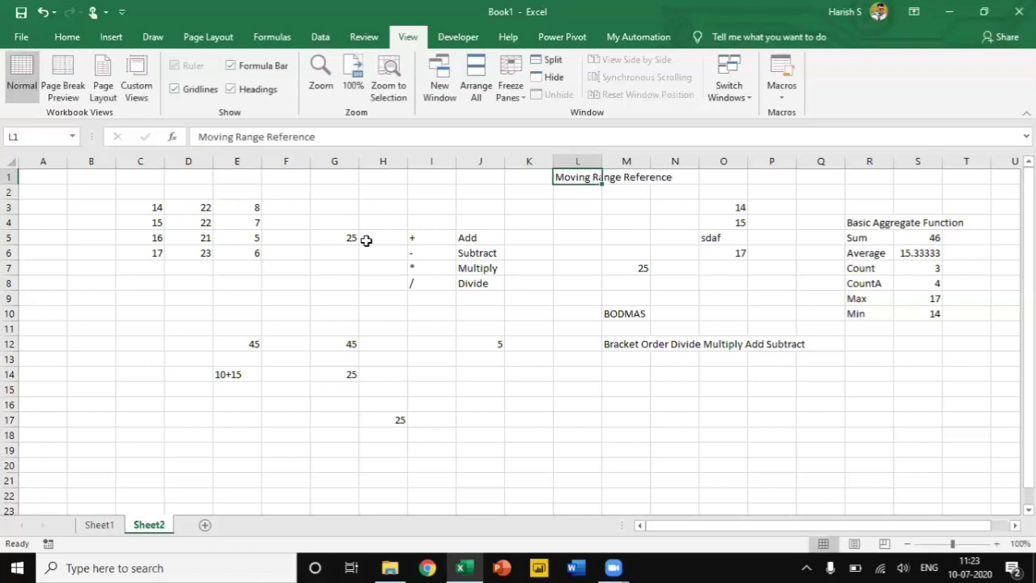
key(shift+space)
key(ctrl+shift+plus)
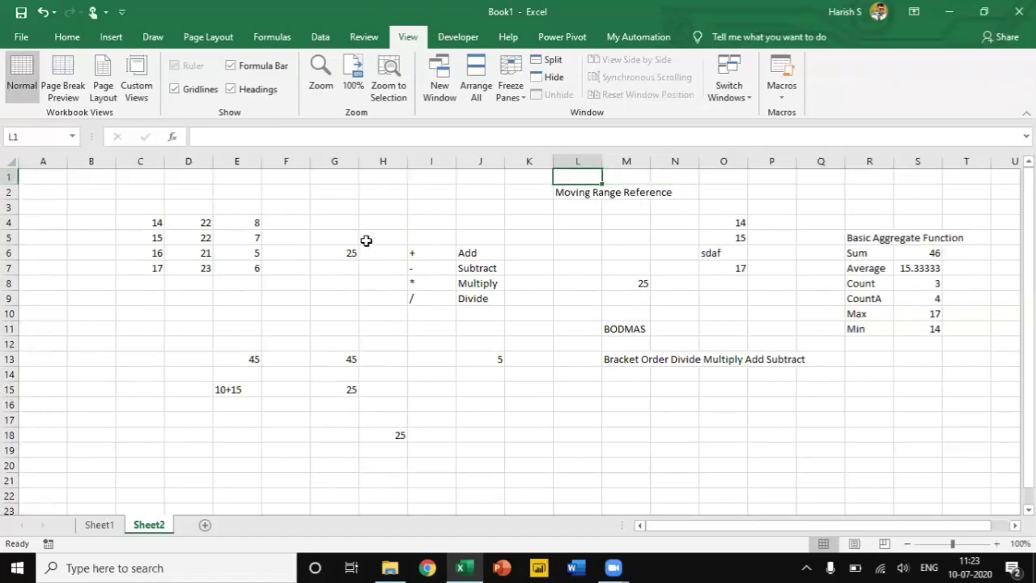
text(Three)
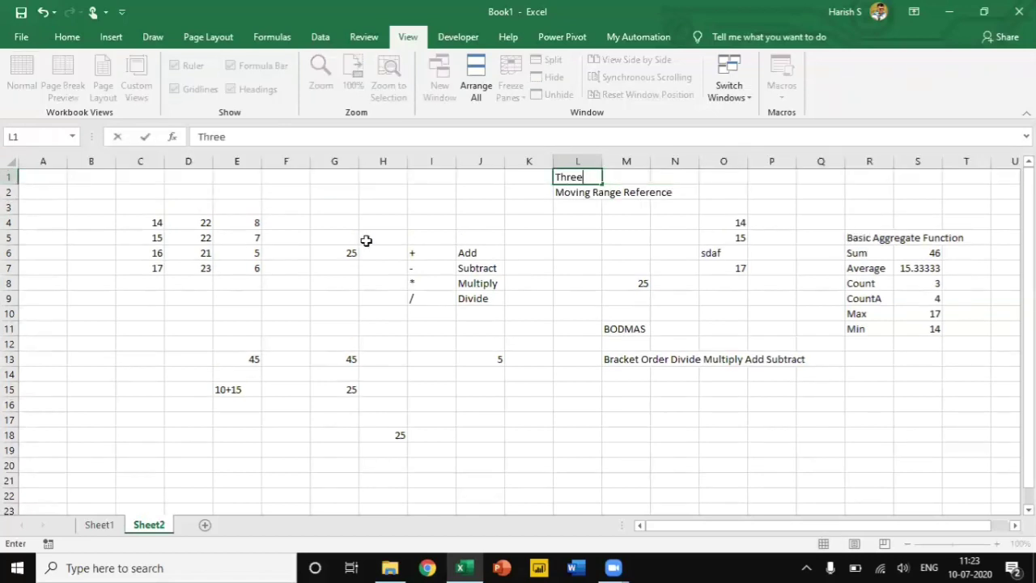
text( types of Reference)
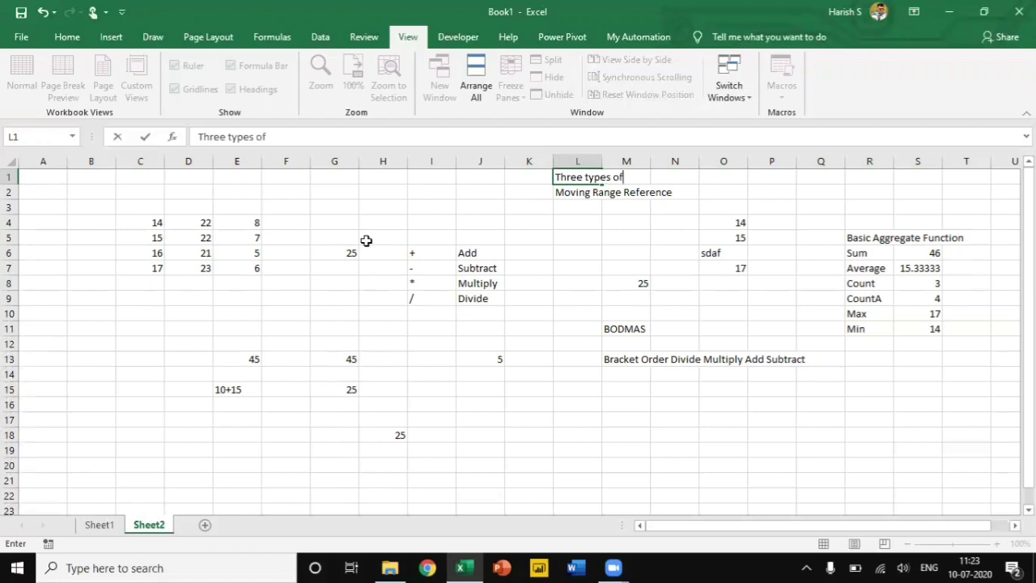
key(Return)
key(Return)
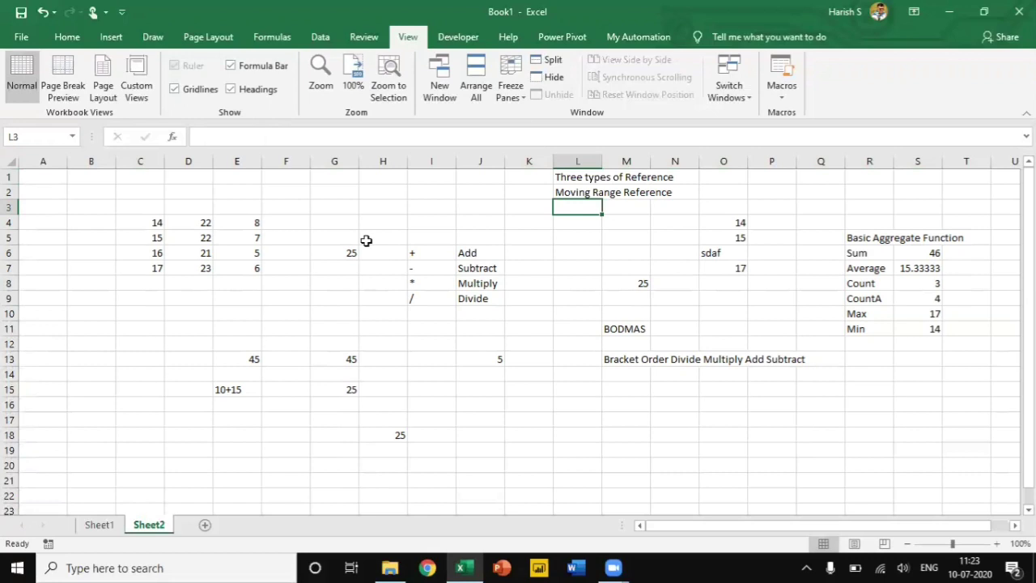
Extend the formula in cell D4 with a division by 2 so it reads =C4+E4/2.
key(Left)
key(Left)
key(Left)
key(Left)
key(Left)
key(Left)
key(Left)
key(Left)
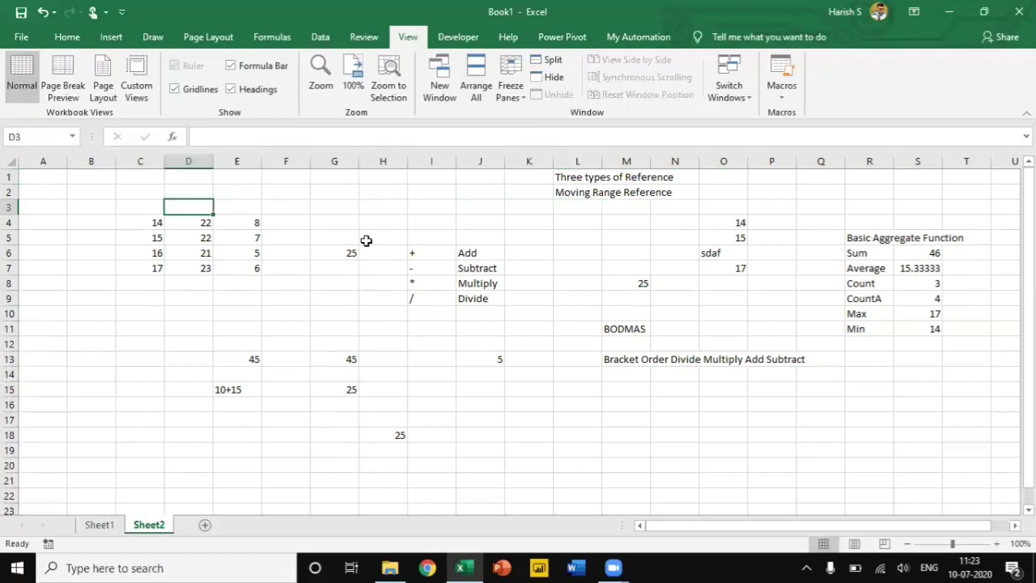
key(Down)
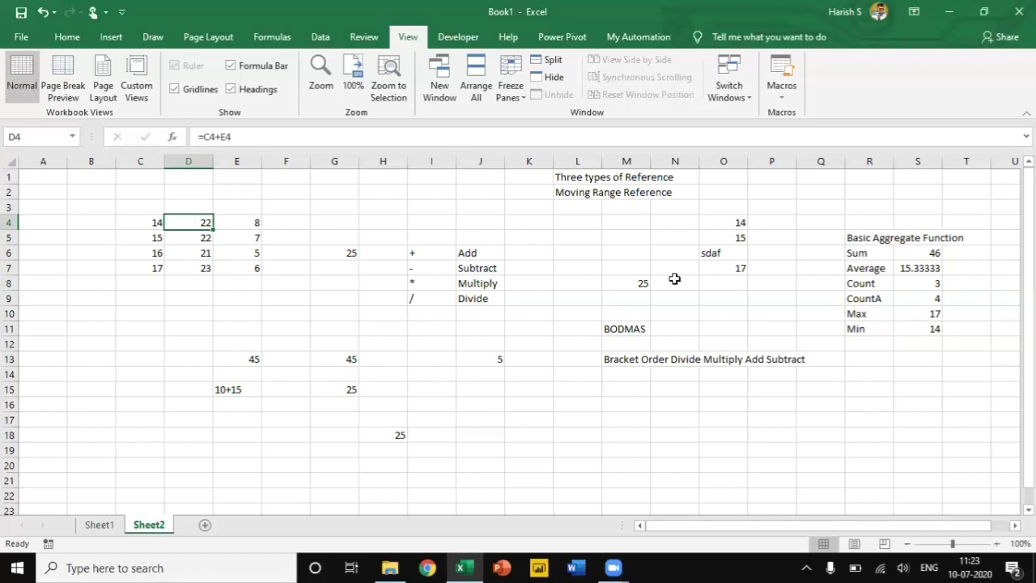
key(F2)
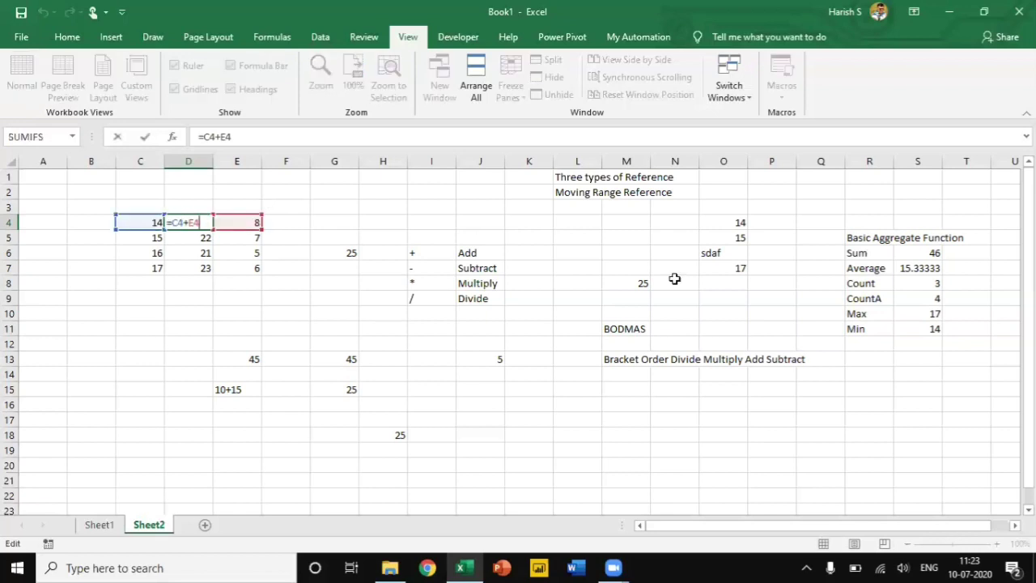
text(/2)
key(Return)
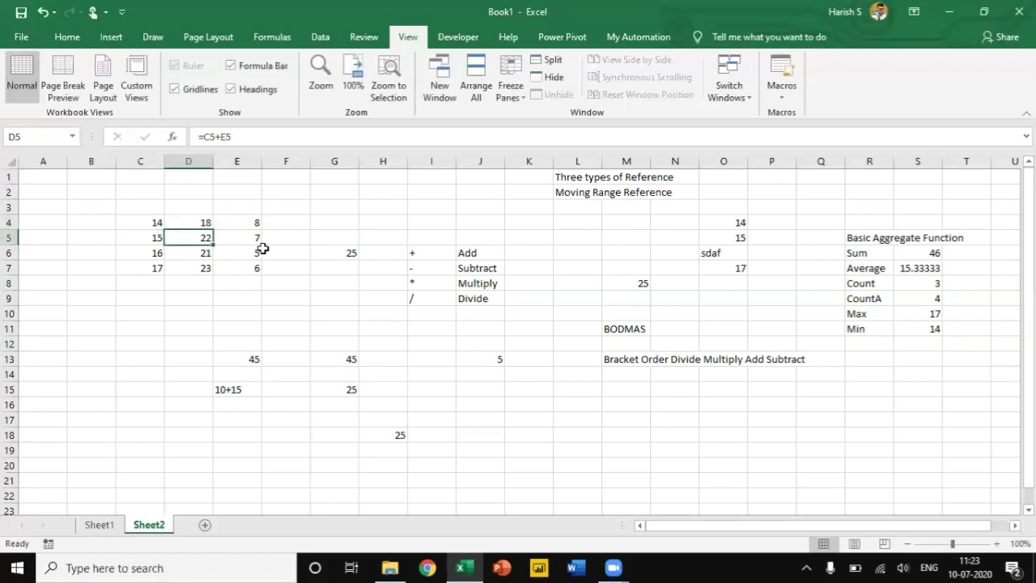
Bracket the addition in the D4 formula so it reads =(C4+E4)/2.
click(198, 223)
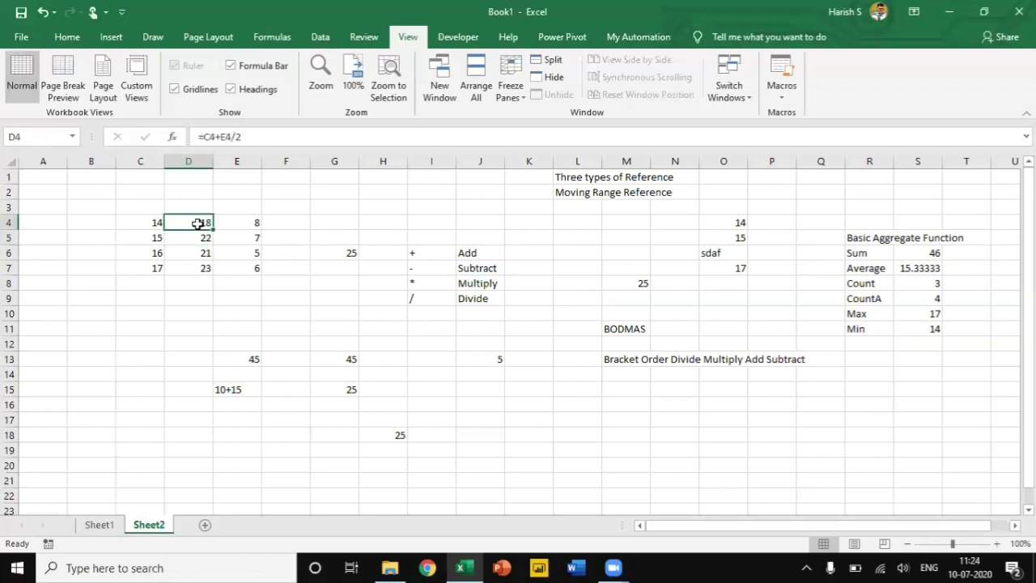
click(143, 225)
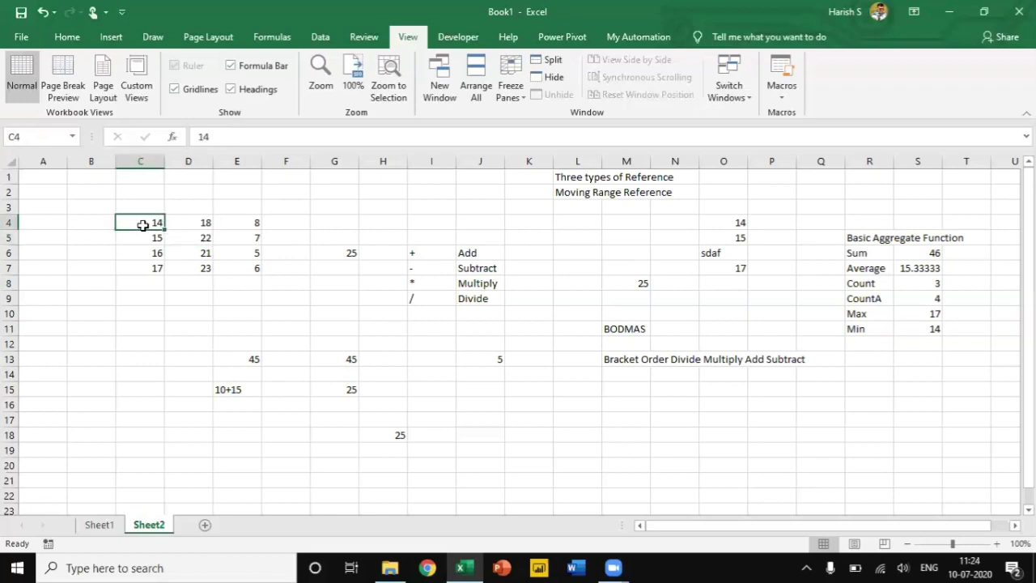
ctrl+click(253, 222)
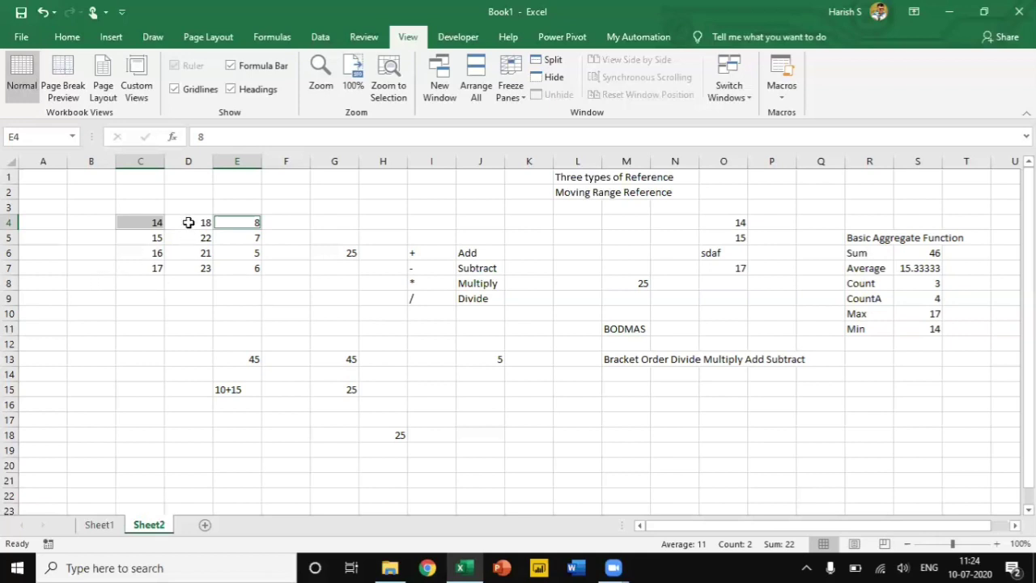
click(188, 222)
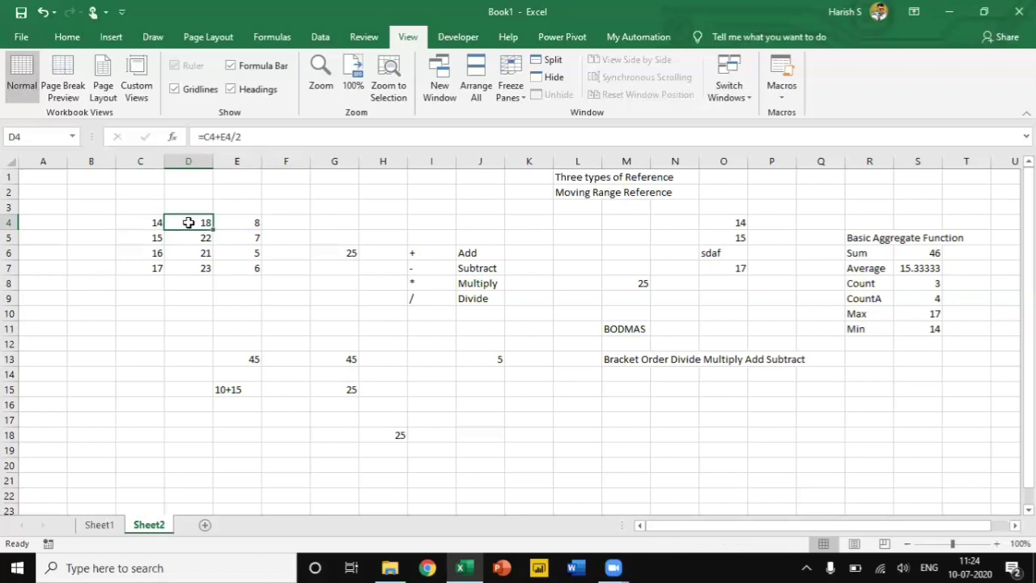
double_click(188, 222)
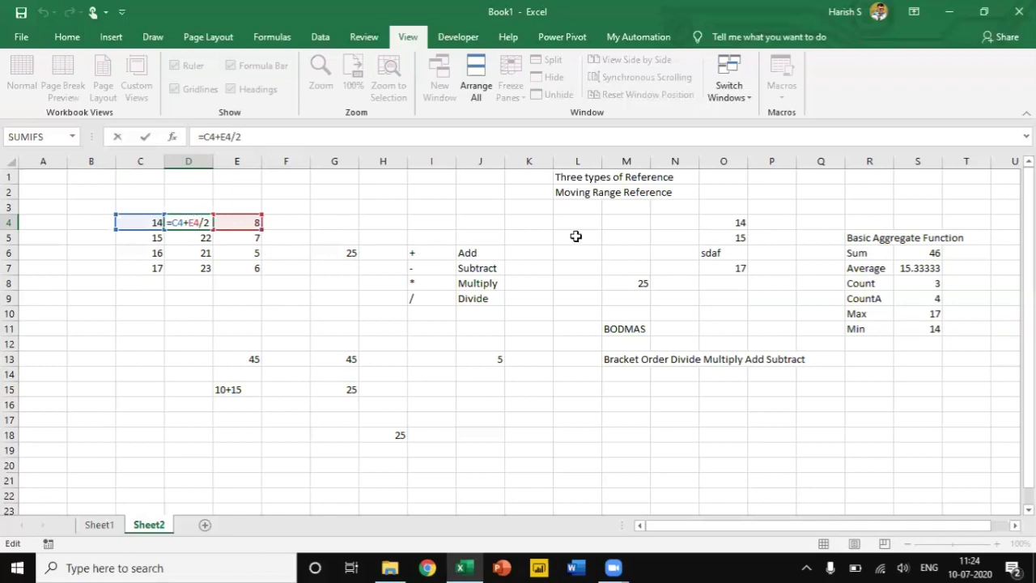
text())
key(Left)
key(Left)
key(Left)
key(Left)
key(Left)
key(Left)
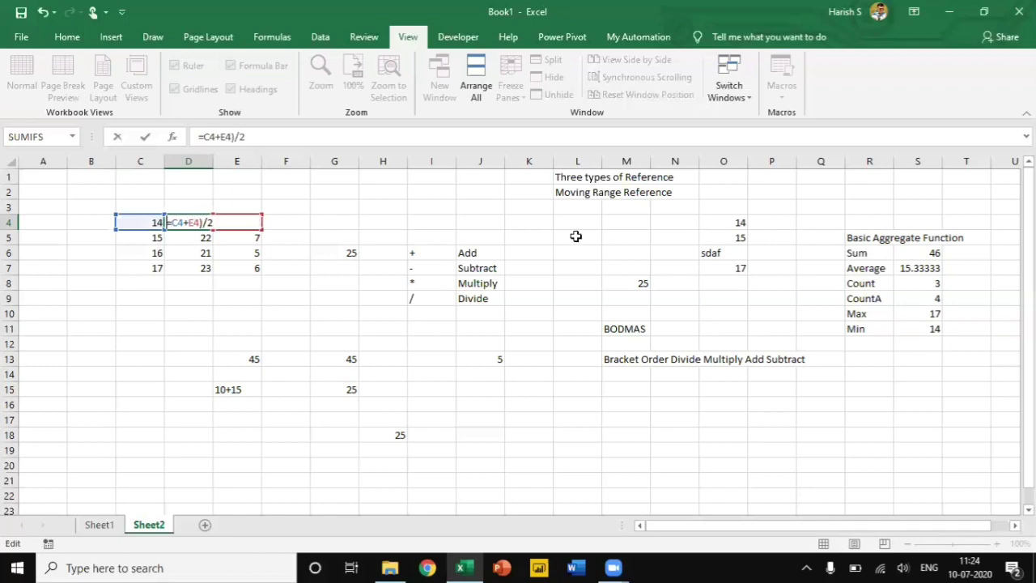
text(()
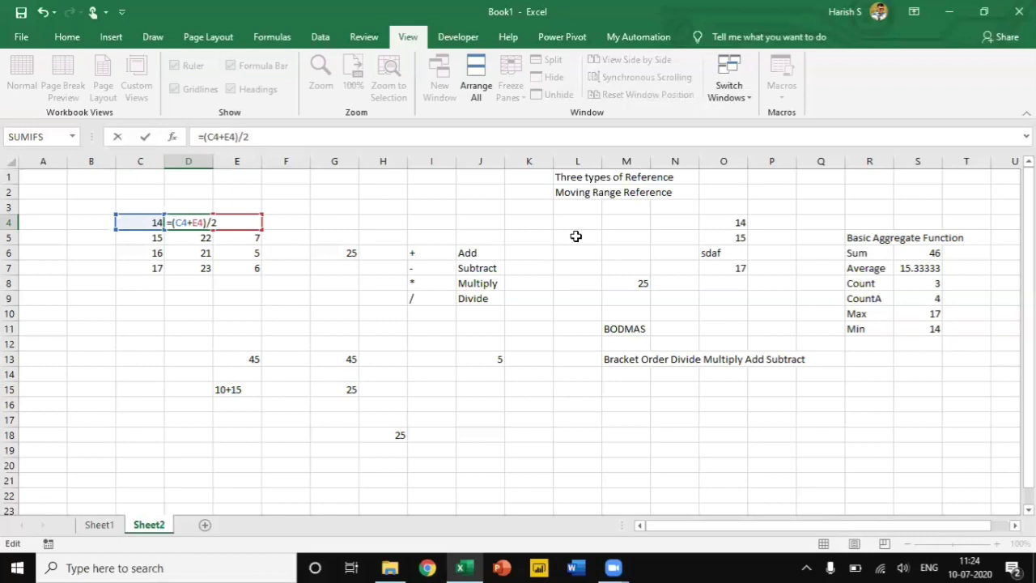
key(Return)
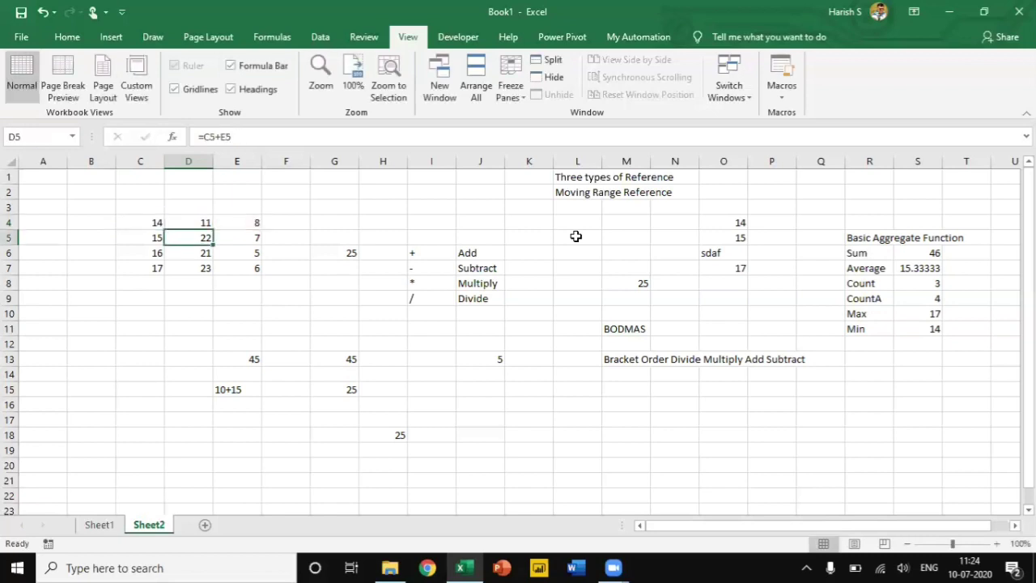
Copy the averaging formula from D4 down through D7, and check the cells that the D4 formula refers to.
key(Up)
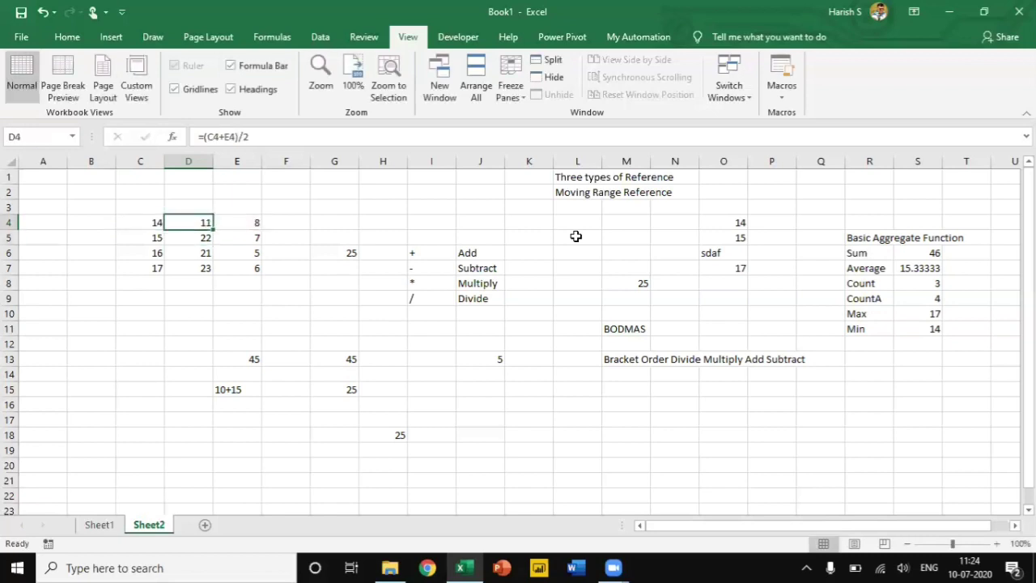
key(ctrl+c)
key(shift+Down)
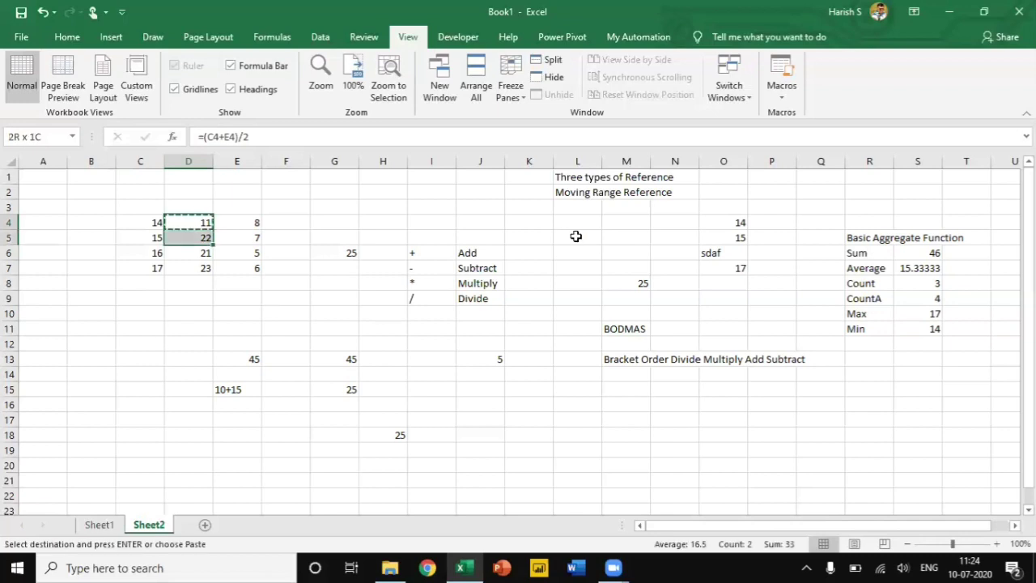
key(shift+Down)
key(shift+Down)
key(ctrl+v)
click(181, 216)
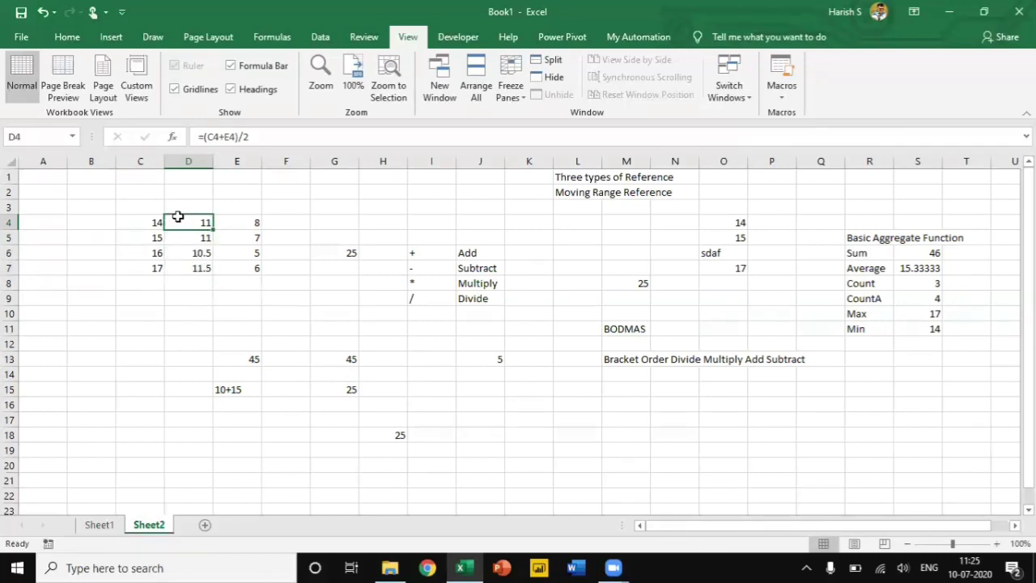
key(F2)
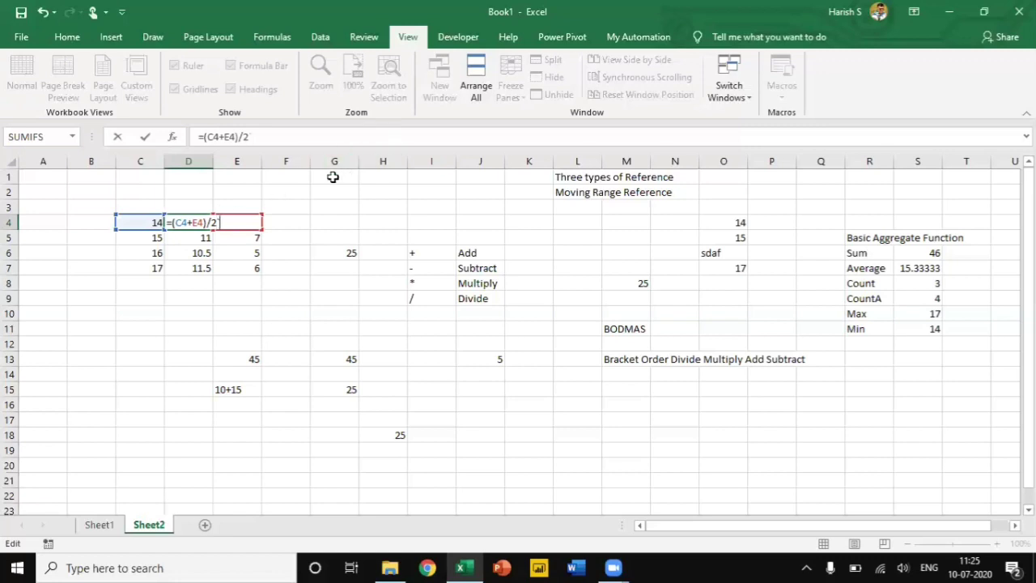
key(ctrl+Return)
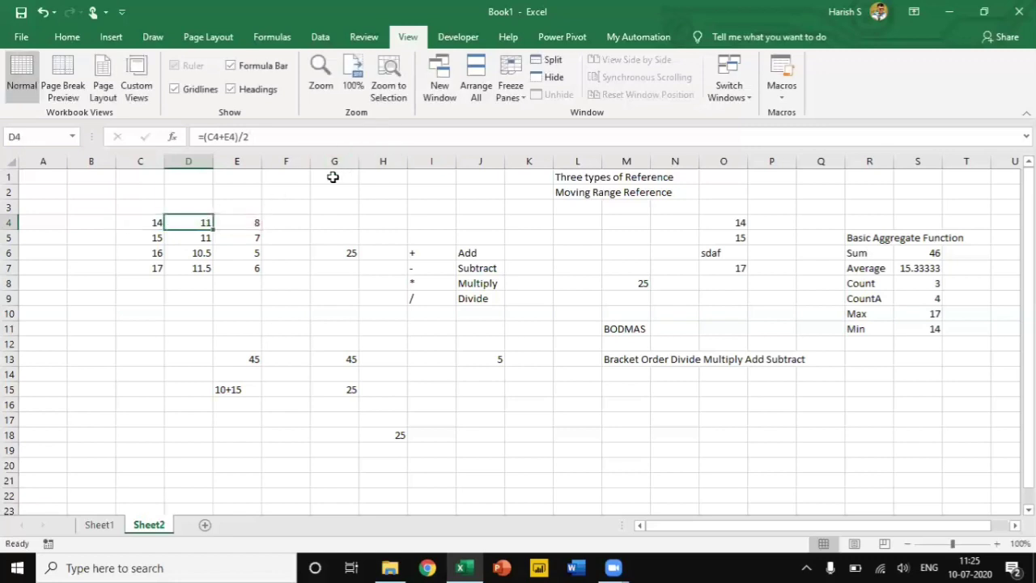
Enter the divisor 2 in cell G1.
click(333, 177)
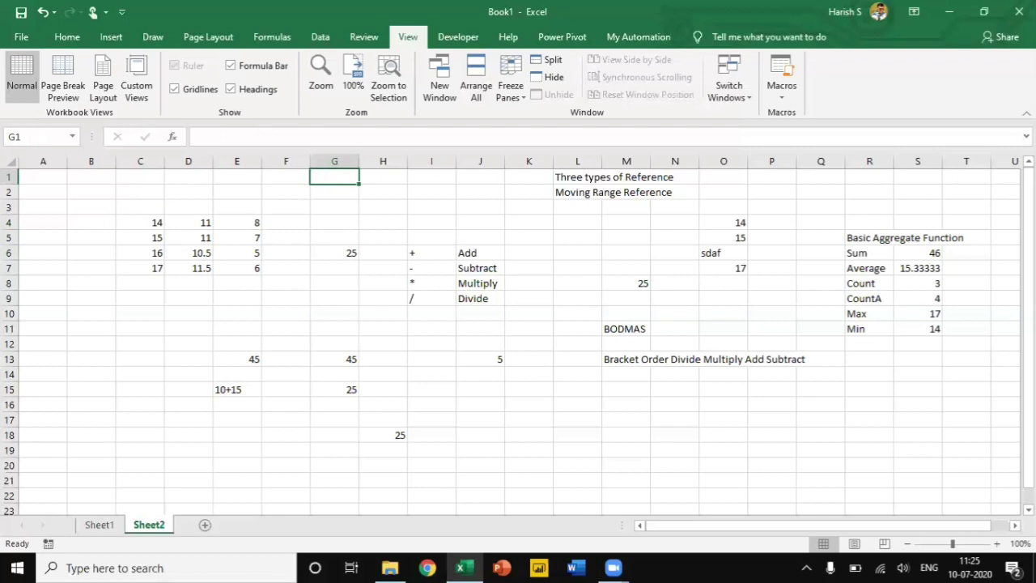
text(2)
key(Return)
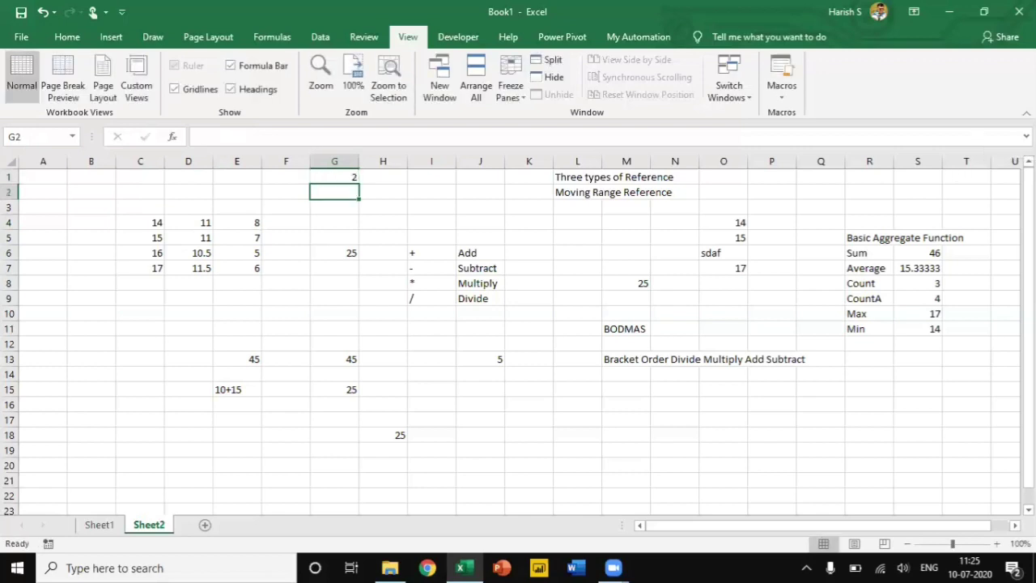
Replace the typed divisor in the D4 formula with a reference to G1 so it reads =(C4+E4)/G1.
click(192, 224)
key(F2)
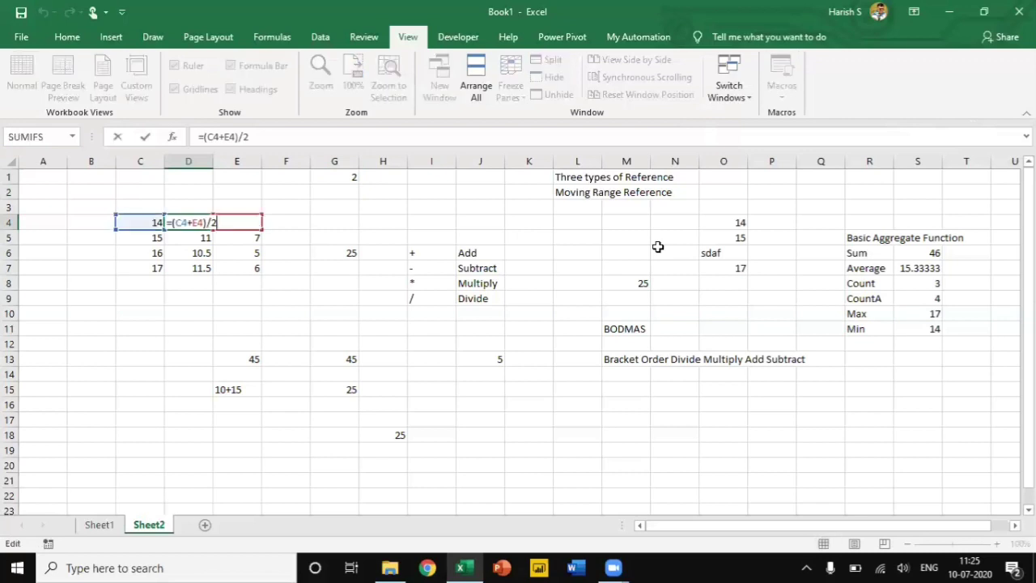
key(BackSpace)
click(350, 179)
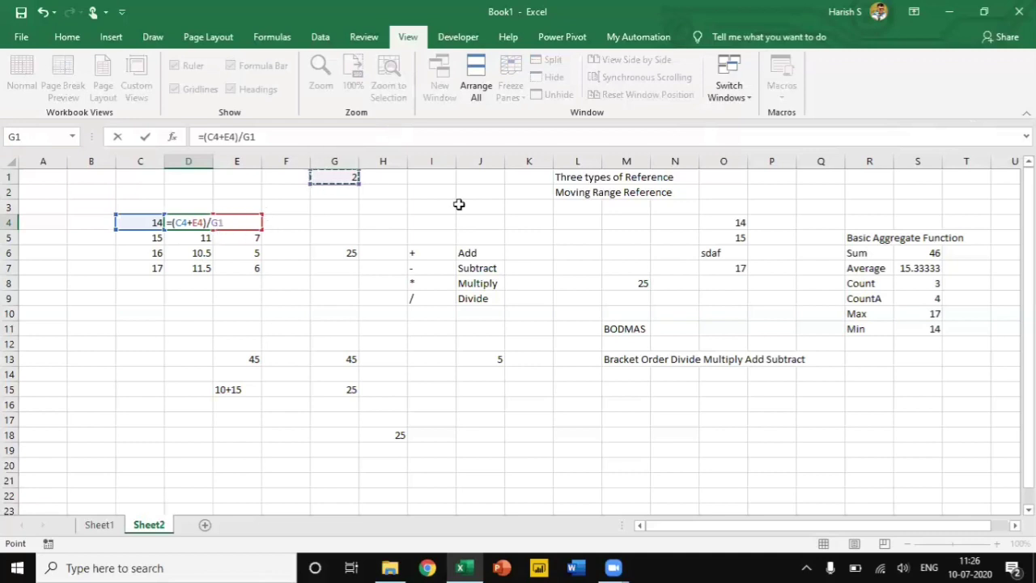
key(Return)
Copy the D4 formula with the relative G1 reference into D5:D7 and examine which cells the D5 formula refers to.
key(Up)
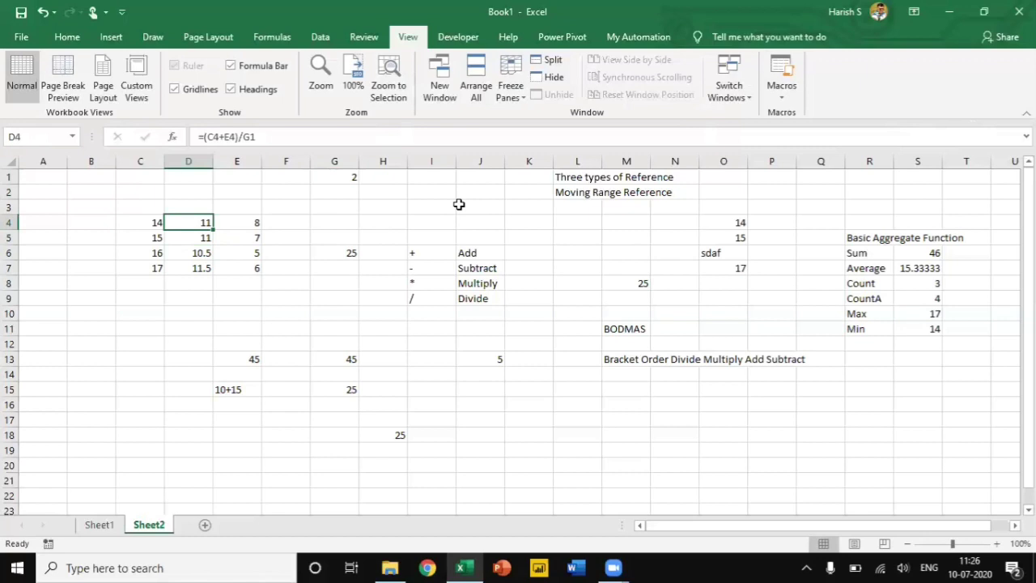
key(ctrl+c)
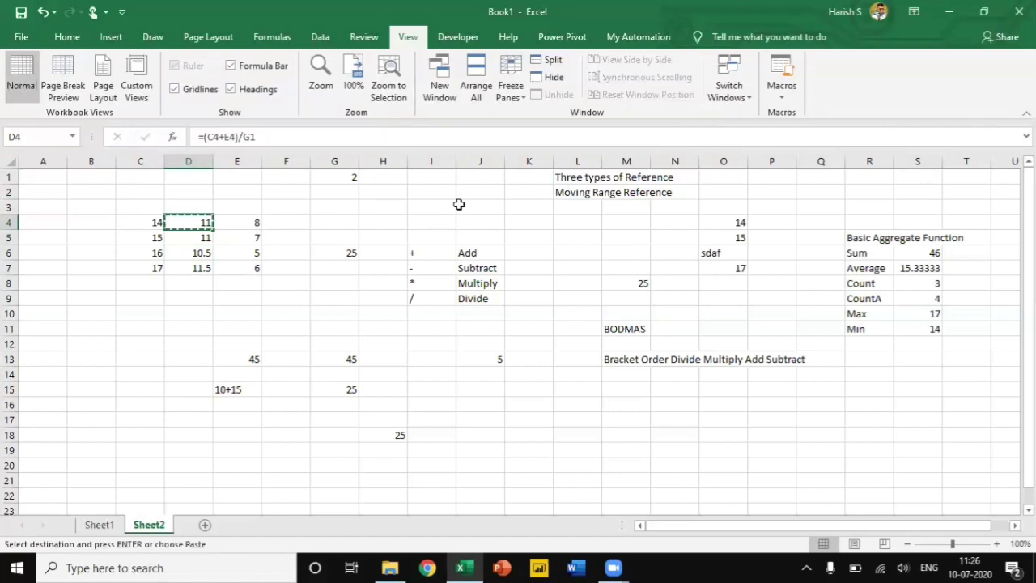
key(Down)
key(shift+Down)
key(shift+Down)
key(ctrl+v)
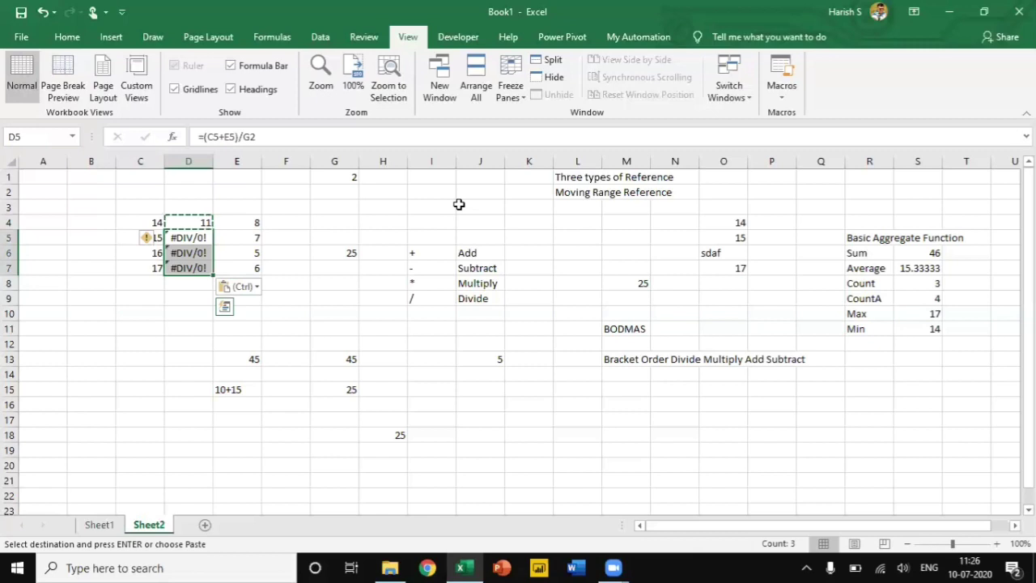
key(Left)
key(Right)
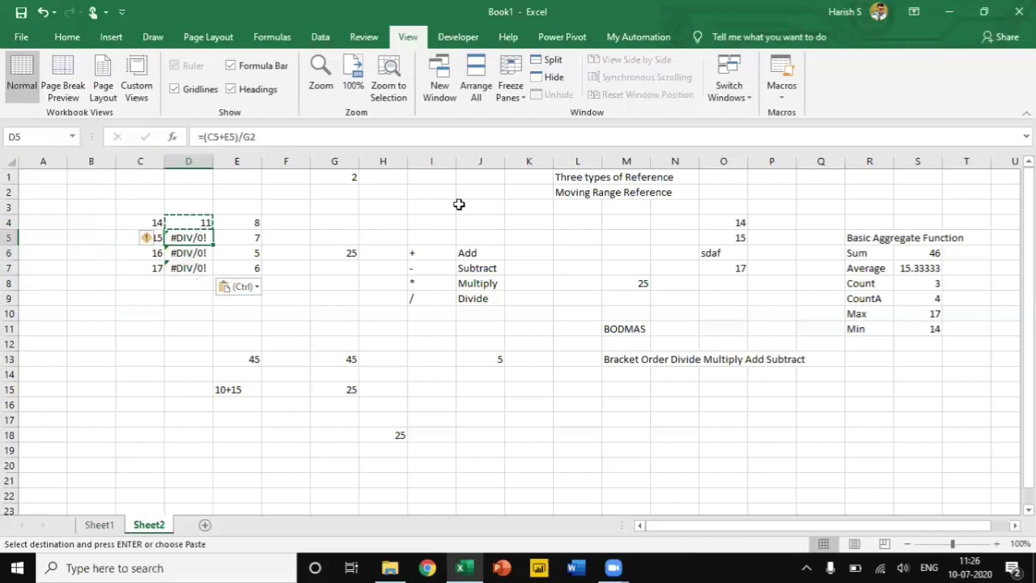
key(F2)
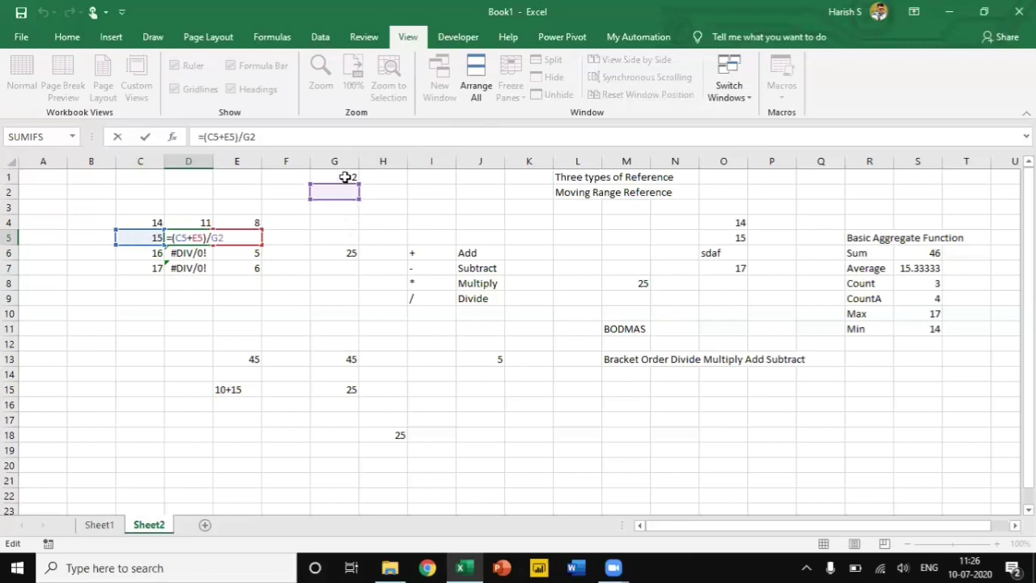
key(ctrl+Return)
Make the G1 reference in the D4 formula absolute so it reads =(C4+E4)/$G$1.
key(Up)
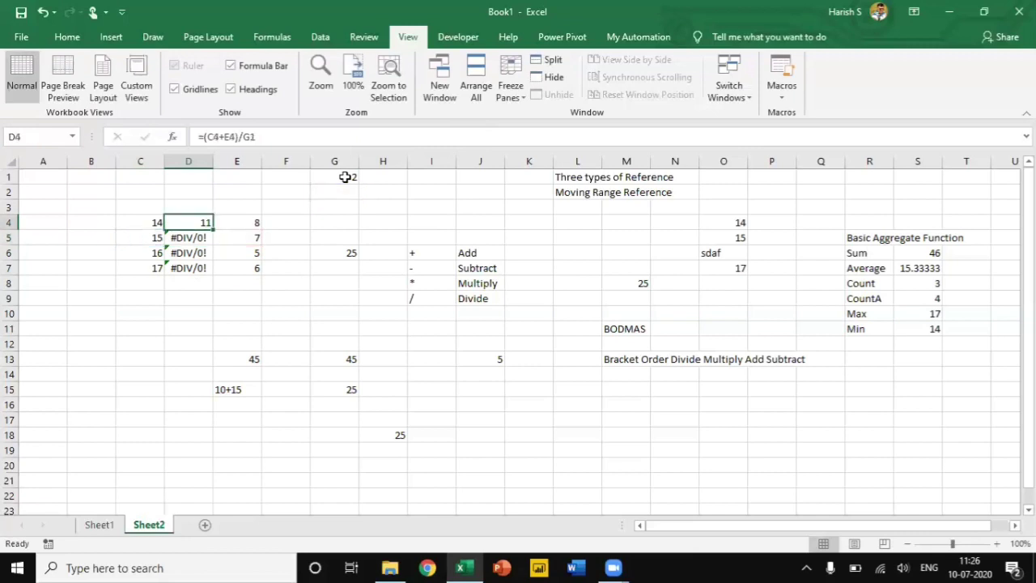
key(F2)
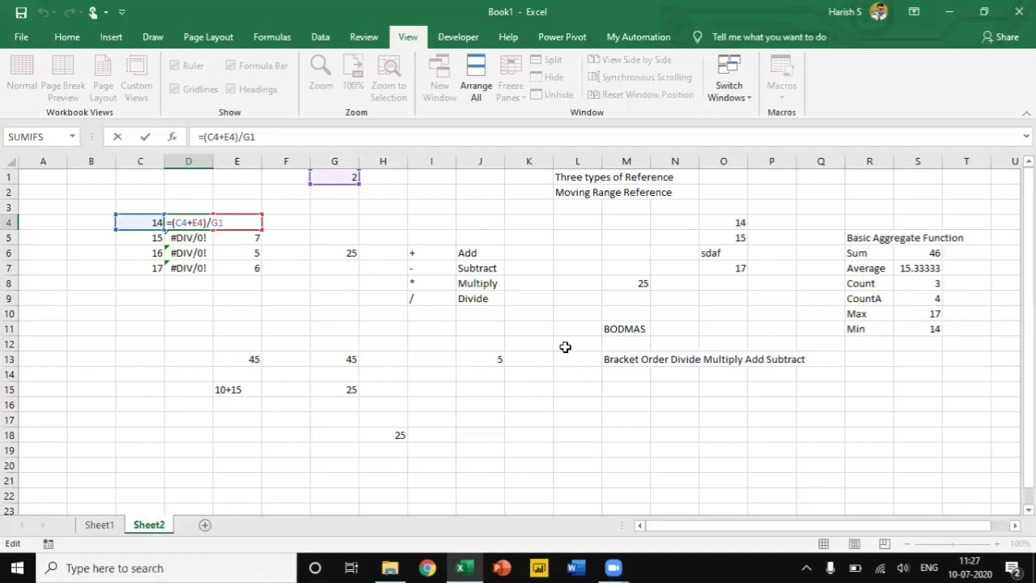
key(F4)
key(F4)
key(F4)
key(F4)
key(F4)
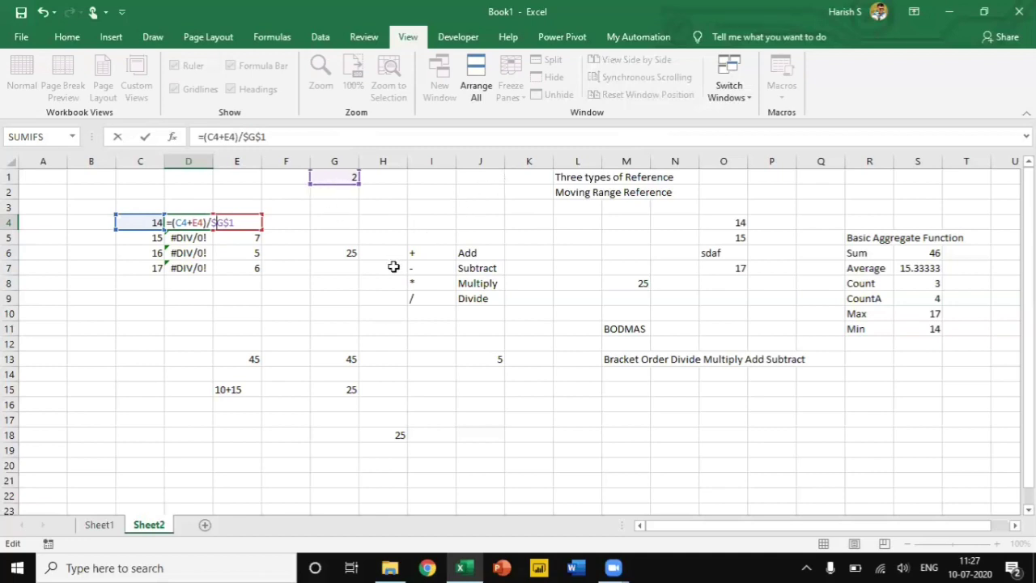
key(ctrl+Return)
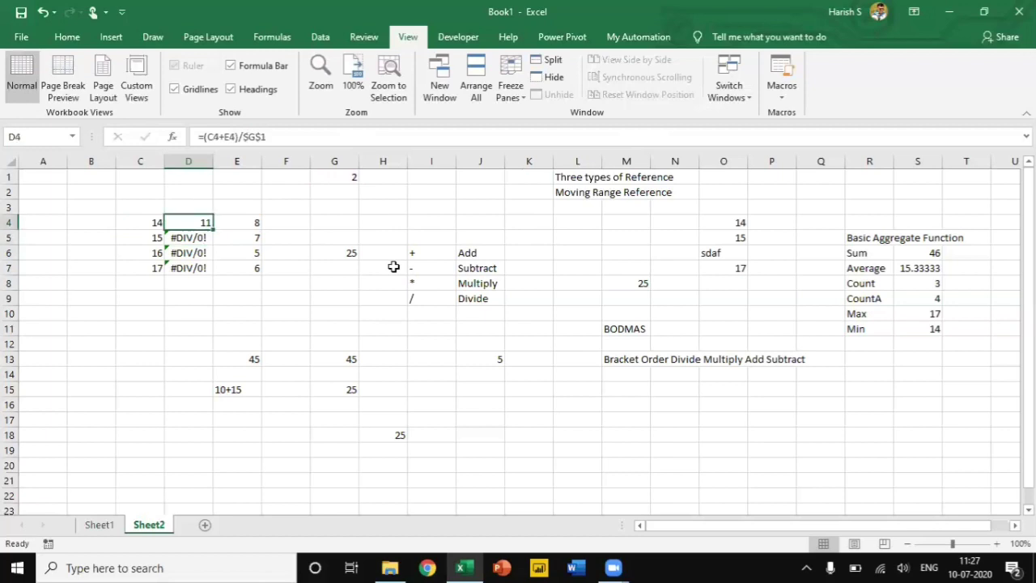
Copy the D4 formula with the fixed $G$1 divisor into D5:D7 and check the references in D4.
key(ctrl+c)
key(Down)
key(shift+Down)
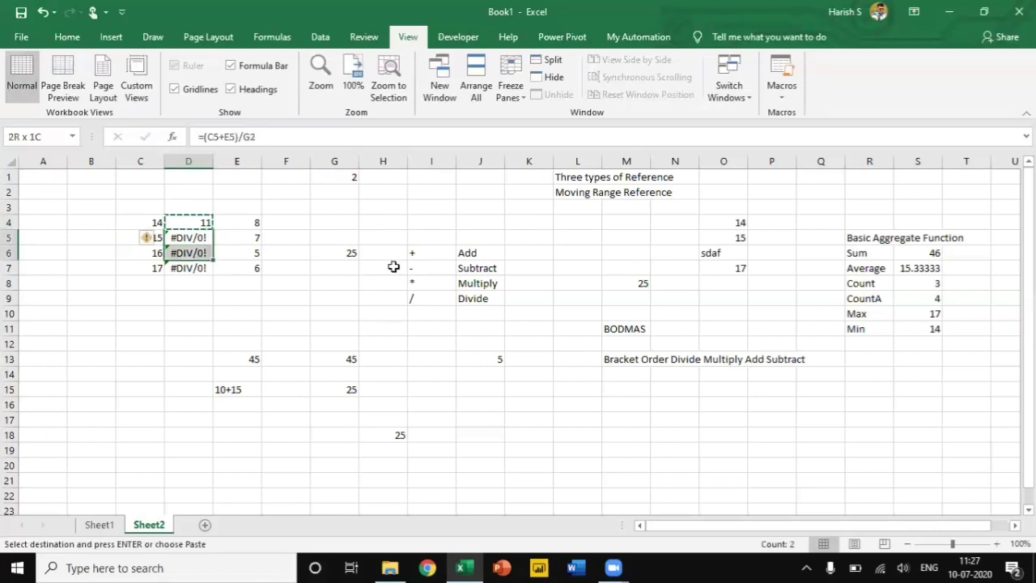
key(shift+Down)
key(shift+Down)
key(shift+Up)
key(ctrl+v)
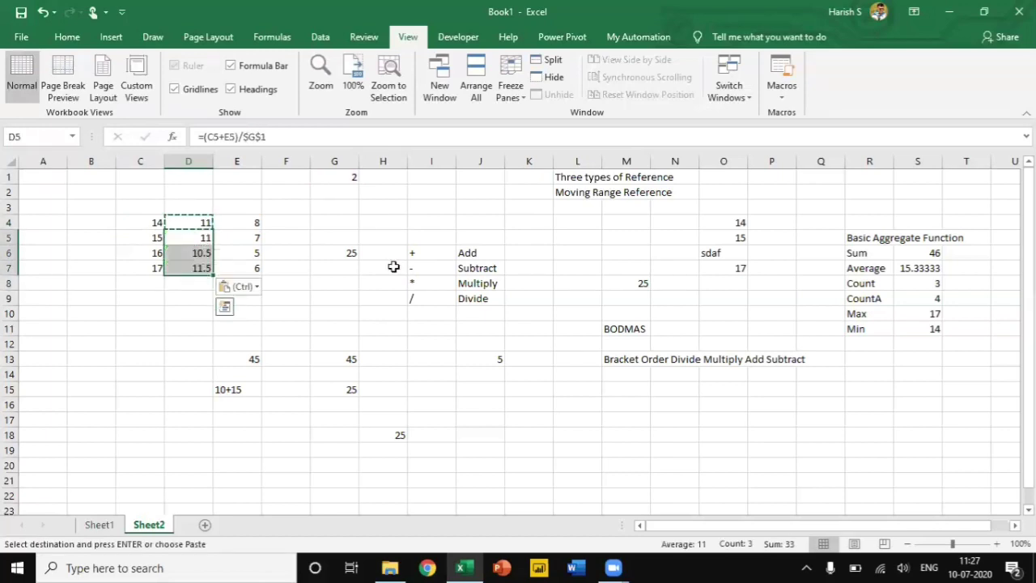
key(Escape)
key(Up)
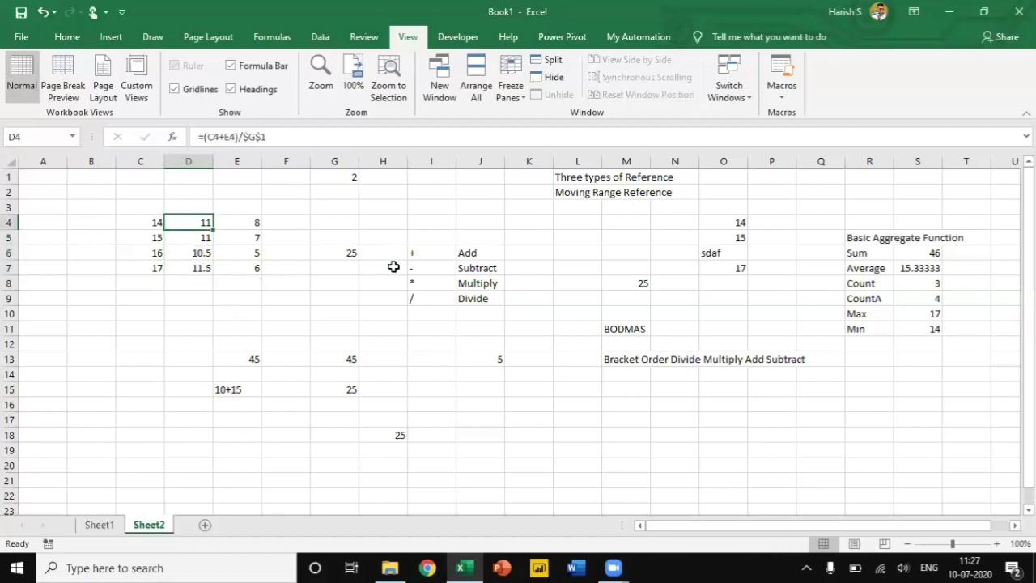
key(F2)
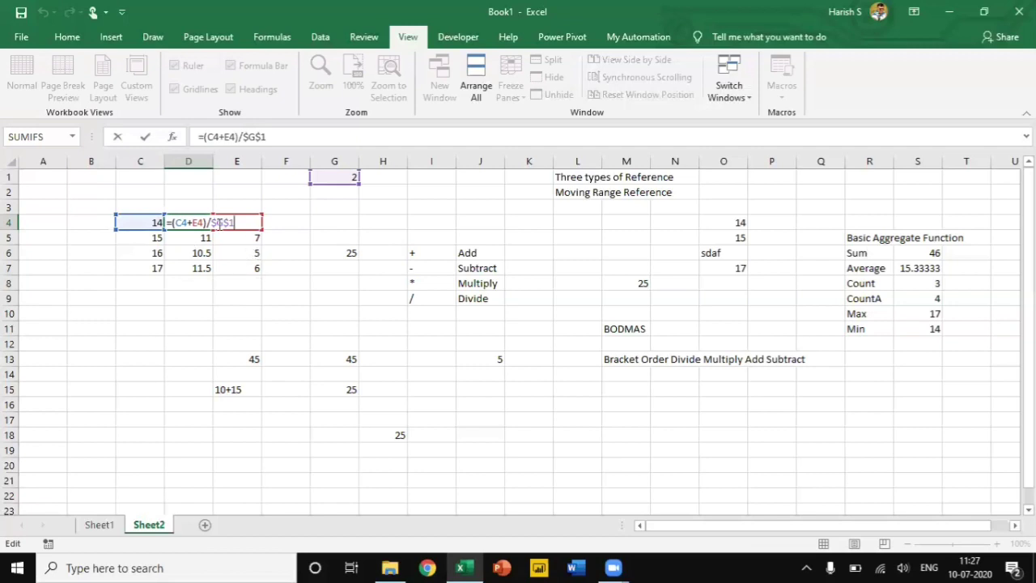
Enter the label "Fixed Reference" in cell L3, below the Moving Range Reference label.
key(Tab)
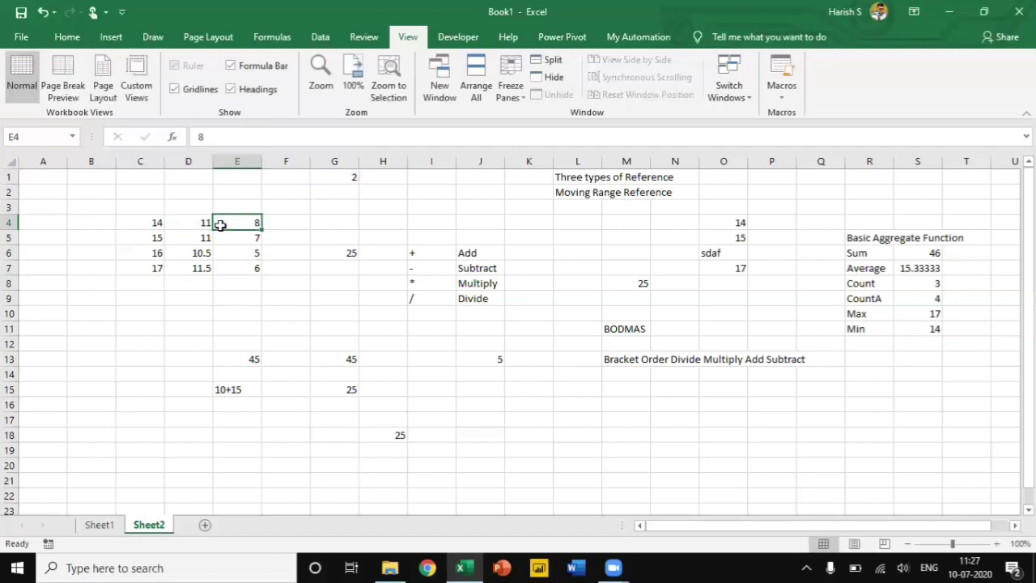
key(Right)
key(Right)
key(Right)
key(Right)
key(Right)
key(Right)
key(Right)
key(Up)
text(F)
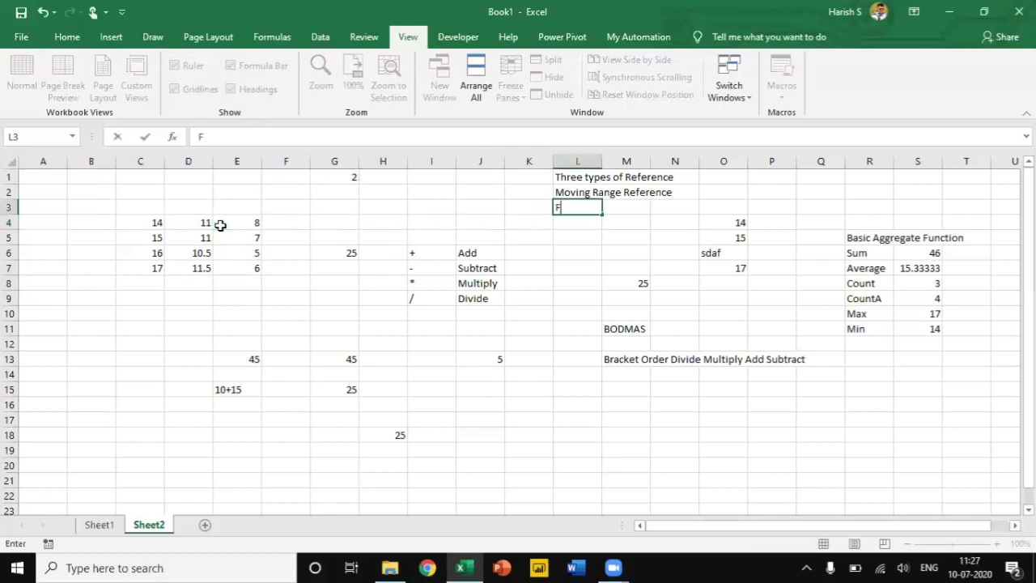
text(ixed Reference)
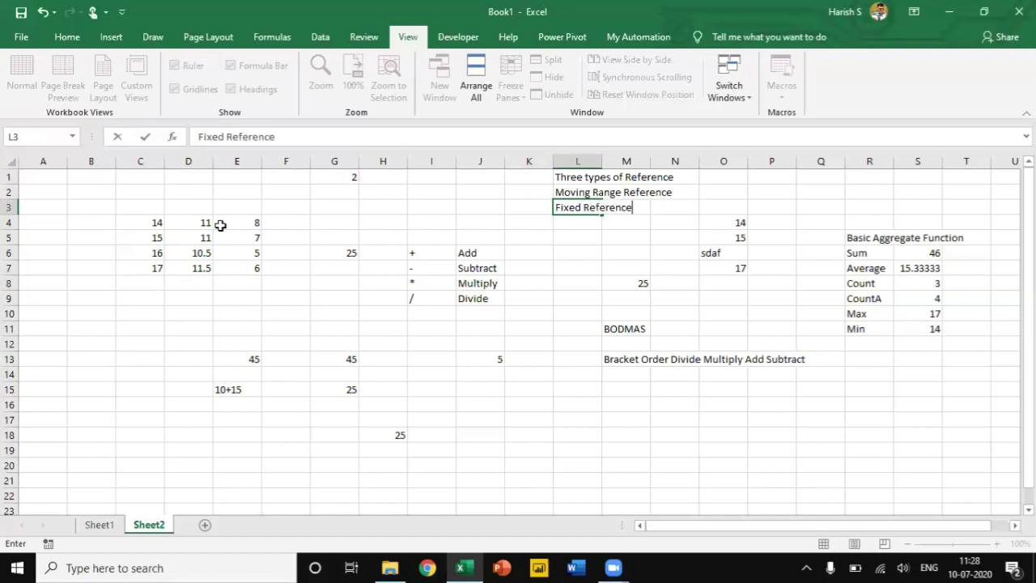
key(Return)
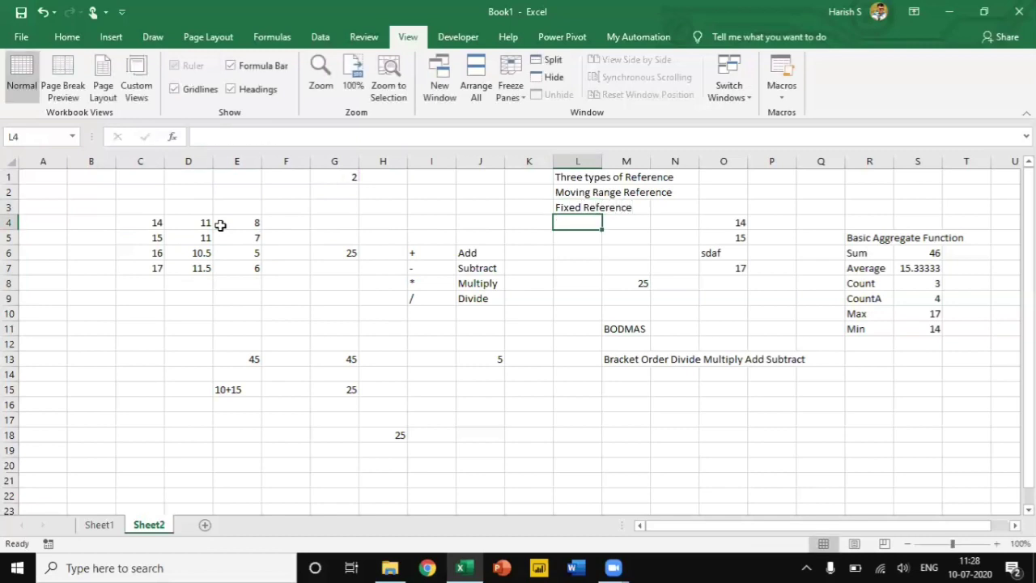
Enter 5000, 10 and 4.50% in cells W1, W2 and W3.
key(Right)
key(Right)
key(Right)
key(Right)
key(Right)
key(Right)
key(Right)
key(Right)
key(Right)
key(Right)
key(Right)
key(Right)
key(Right)
key(Right)
key(Right)
key(Right)
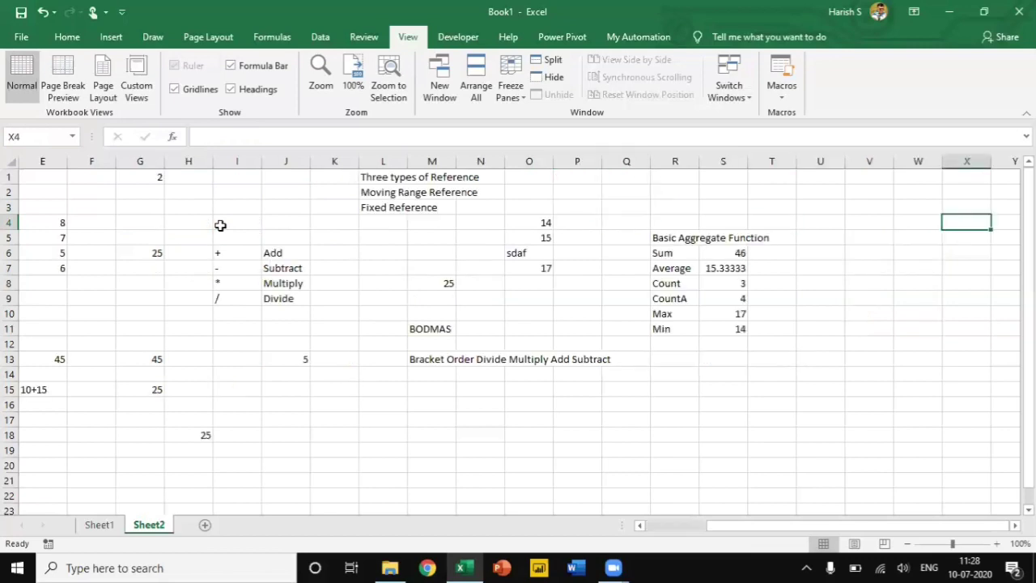
key(Up)
key(Up)
key(Up)
key(Left)
key(Left)
key(Left)
key(Left)
key(Left)
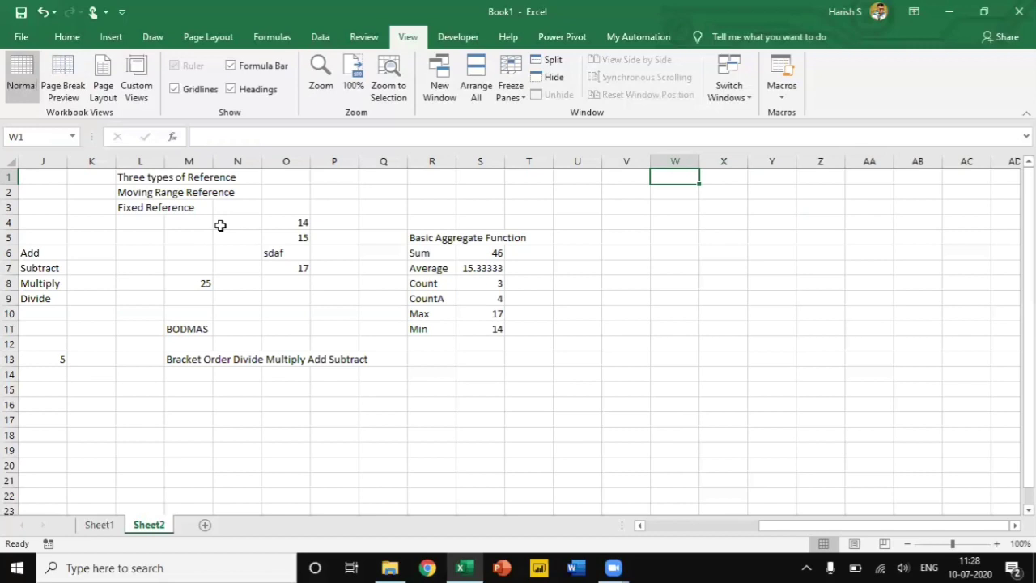
text(5000)
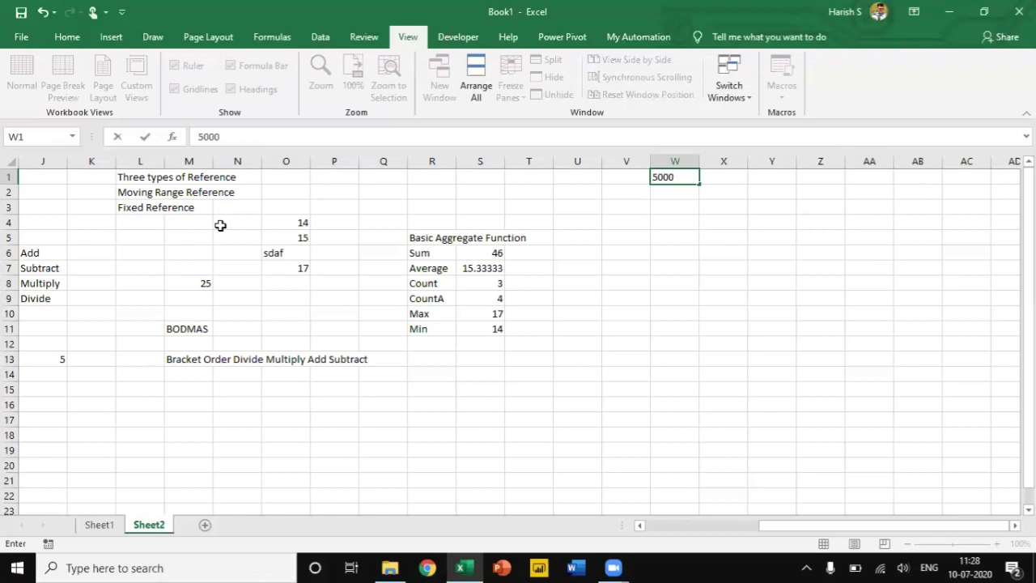
key(Return)
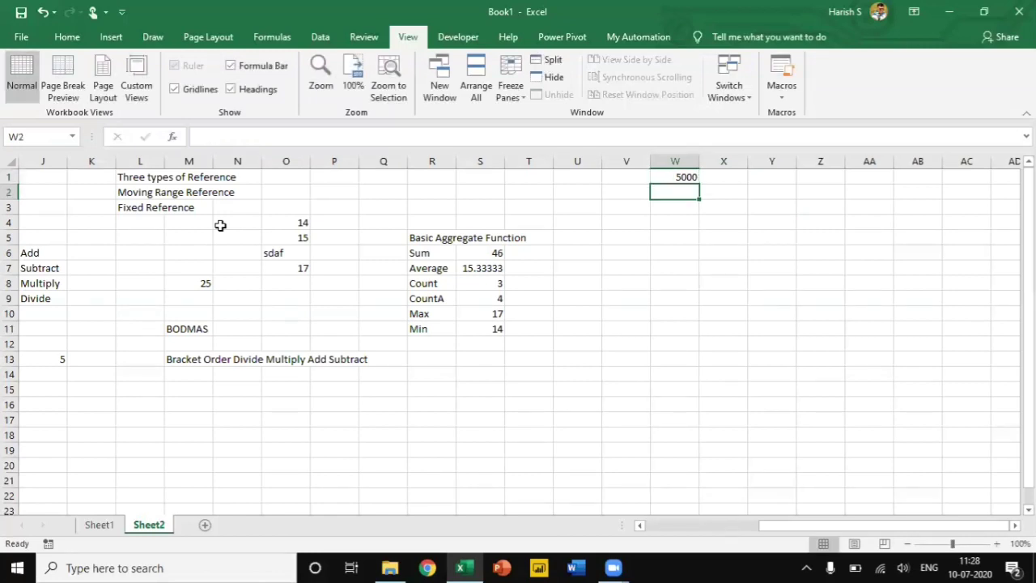
text(10)
key(Return)
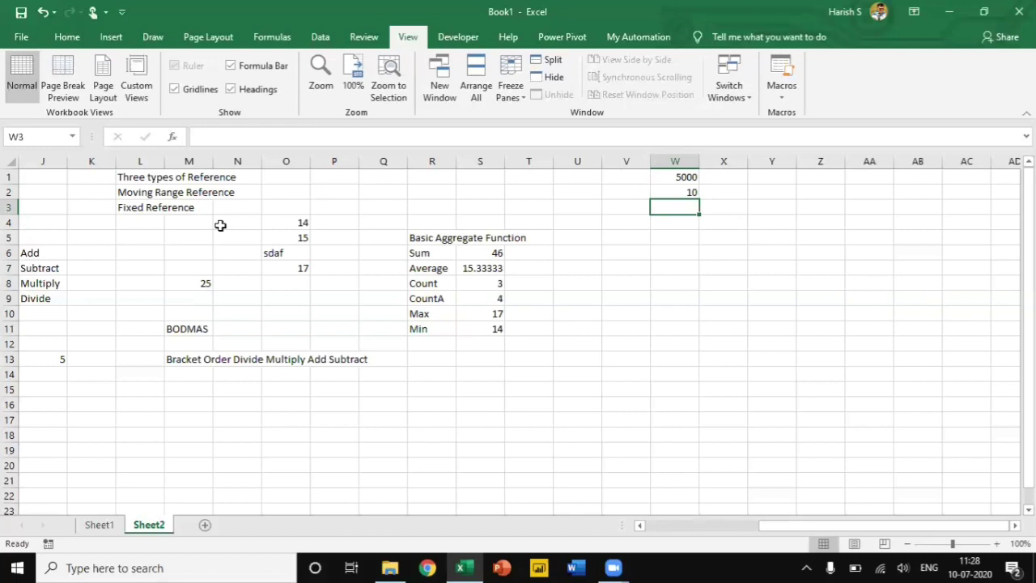
text(4.5)
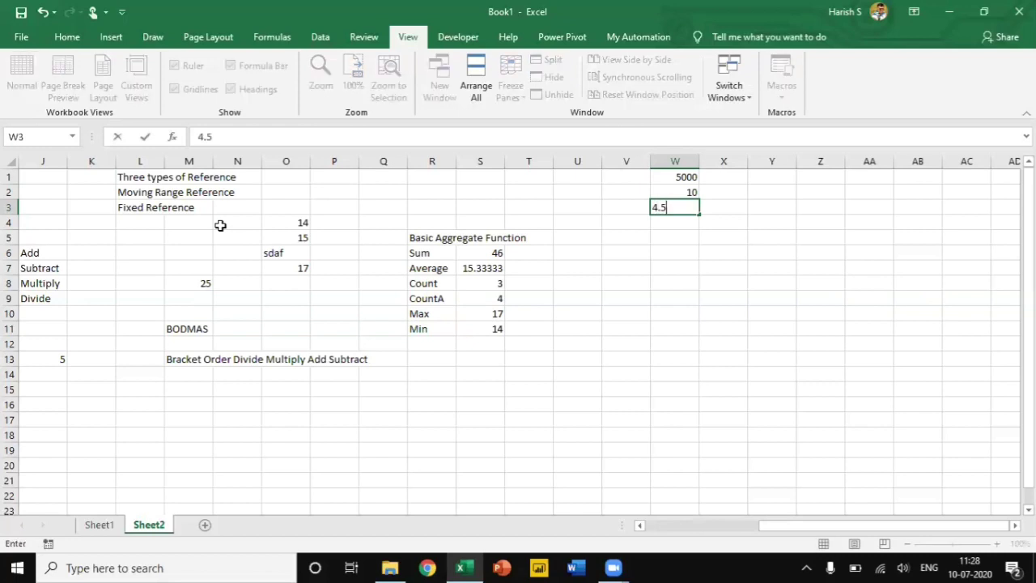
text(0%)
key(Return)
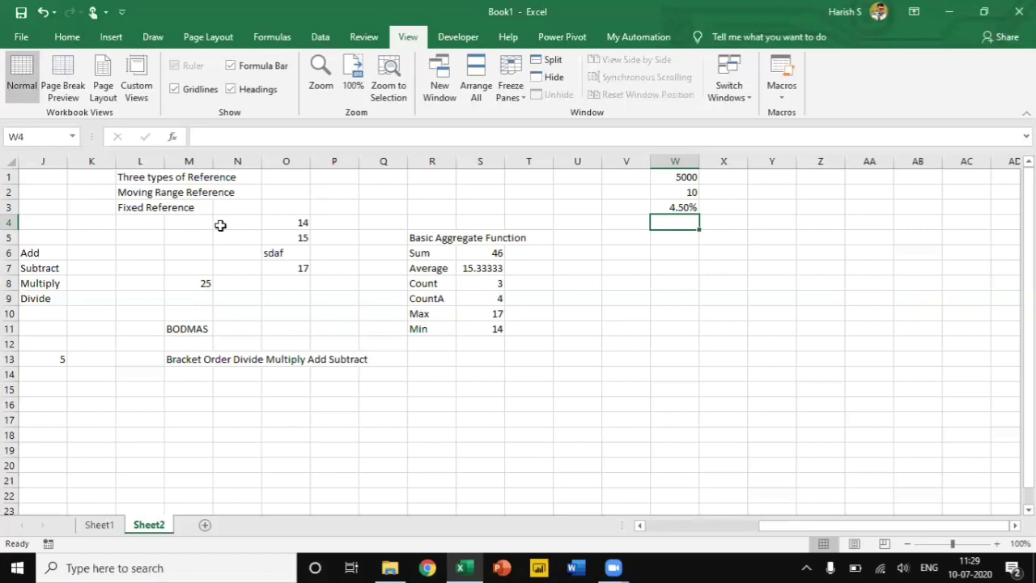
Calculate the future value in W4 with =FV(W3,W2,W1), using W3 as rate, W2 as periods and W1 as payment.
text(=)
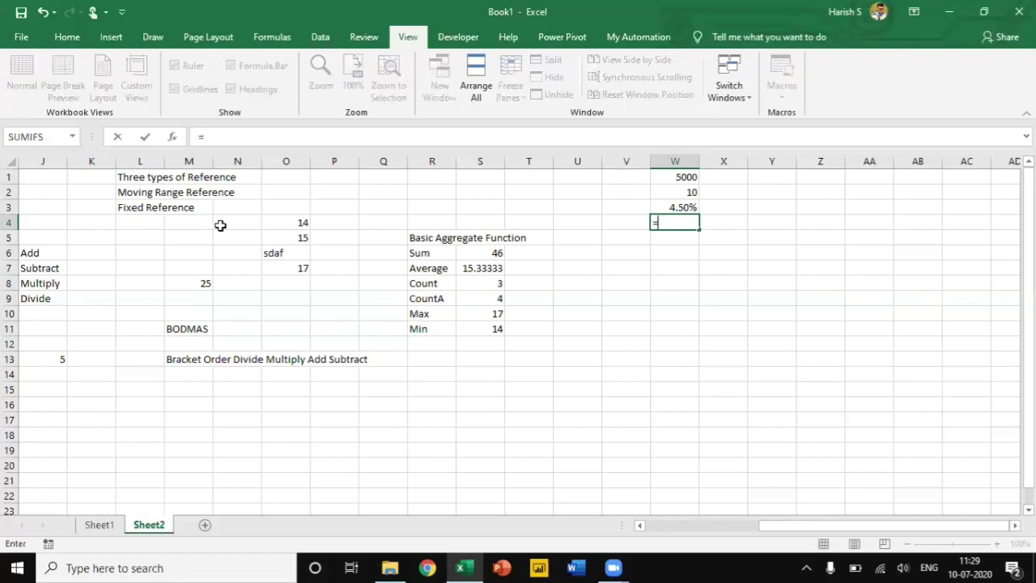
text(f)
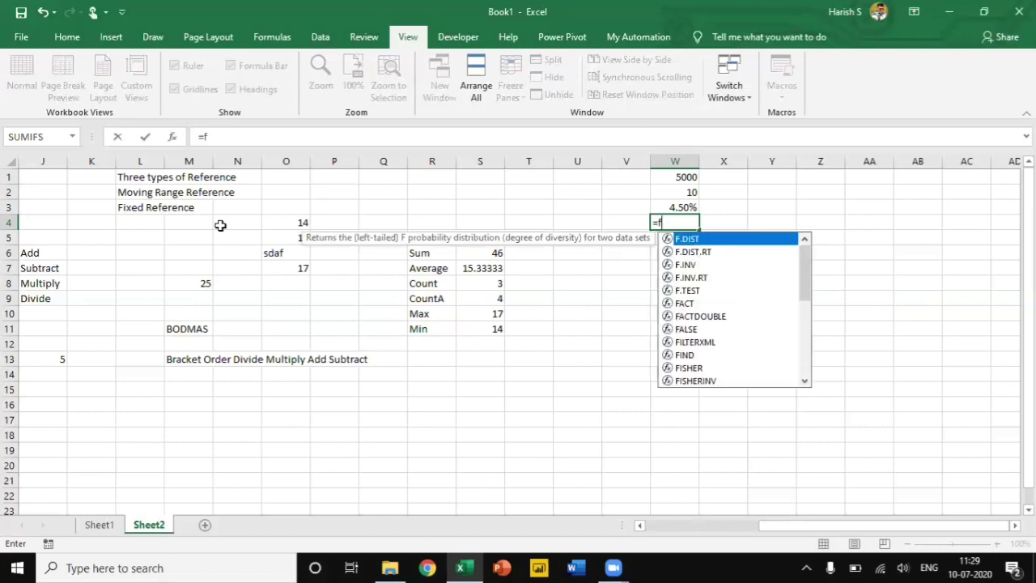
text(v)
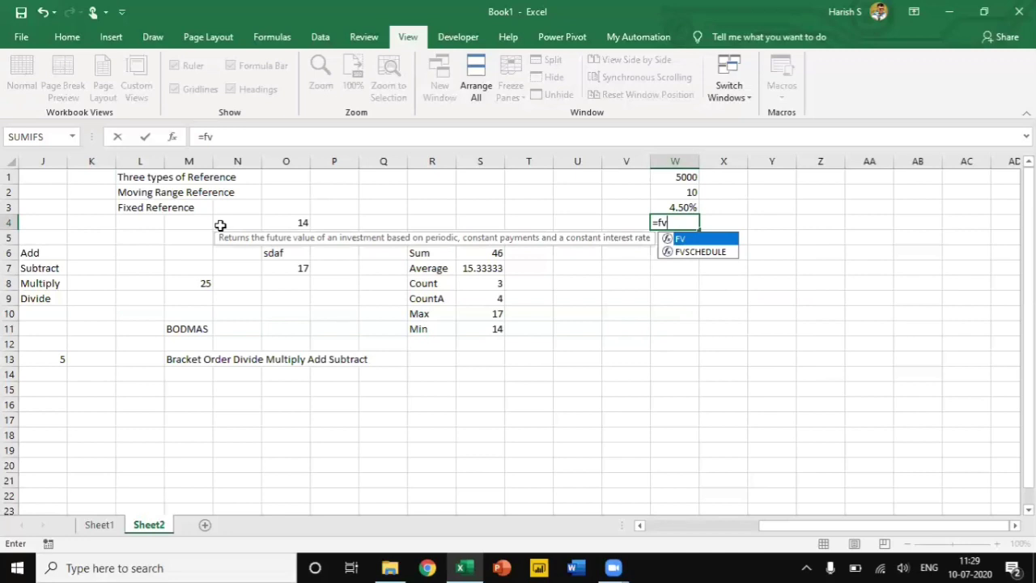
text(()
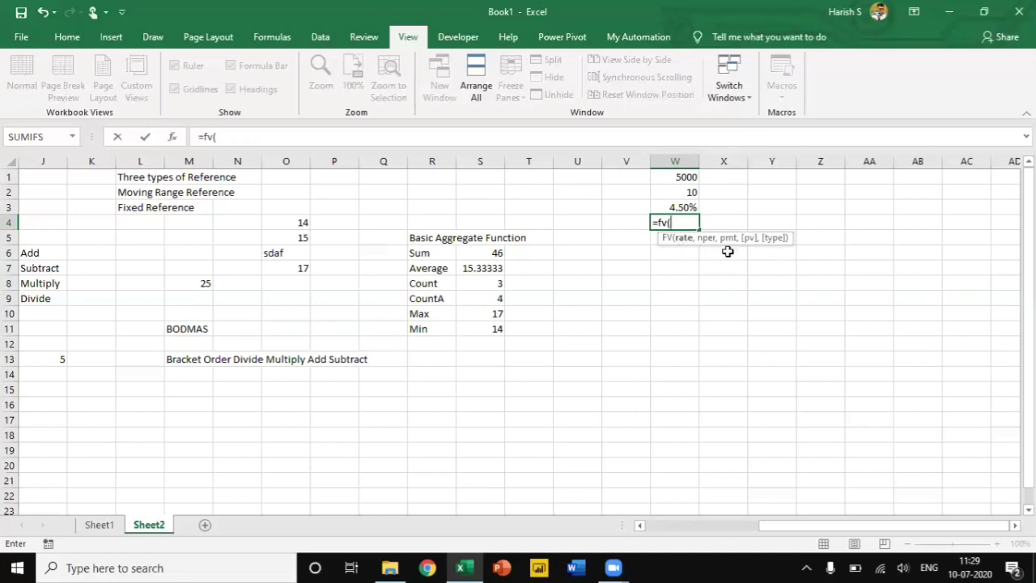
key(Up)
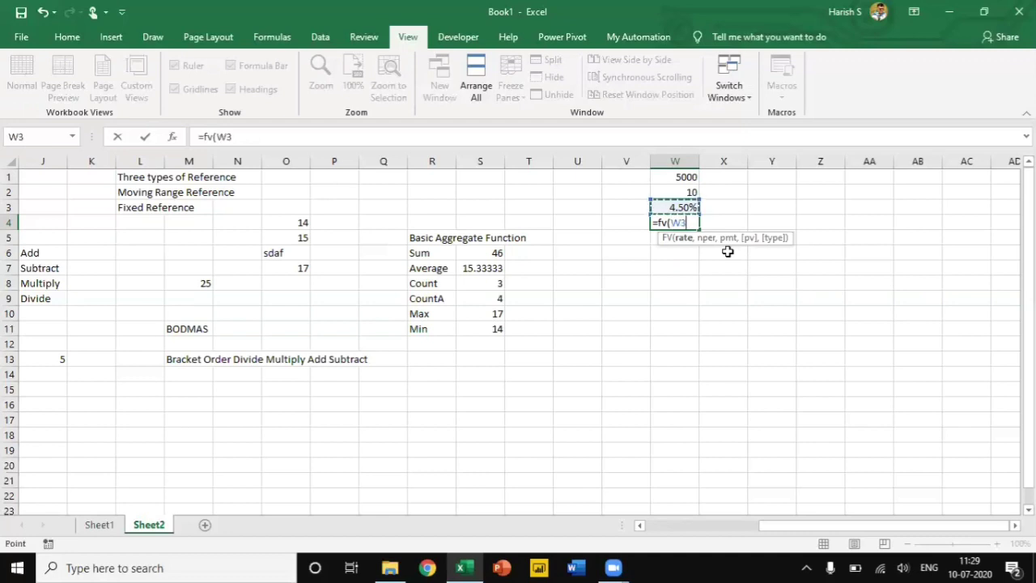
text(,)
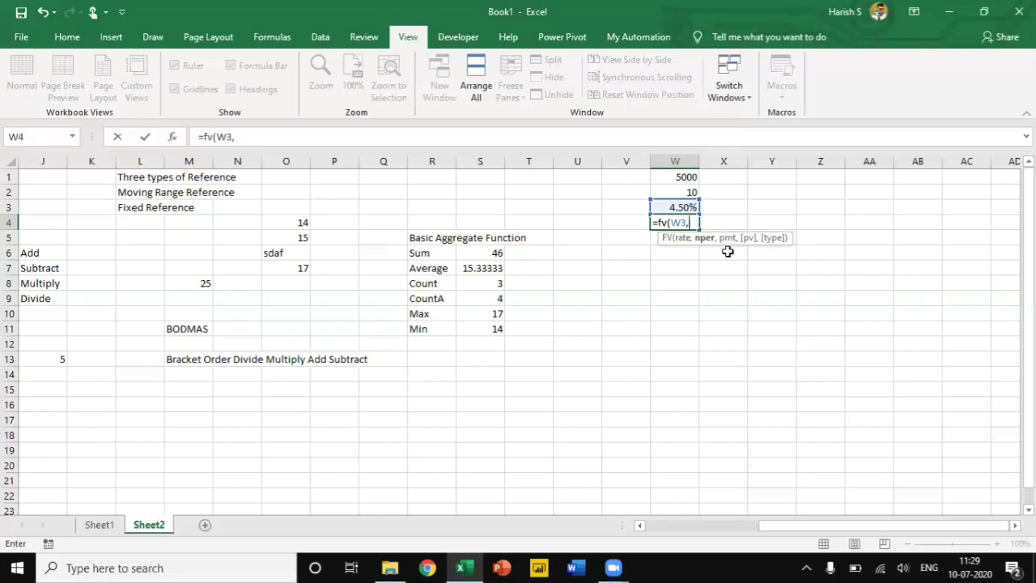
key(Up)
key(Up)
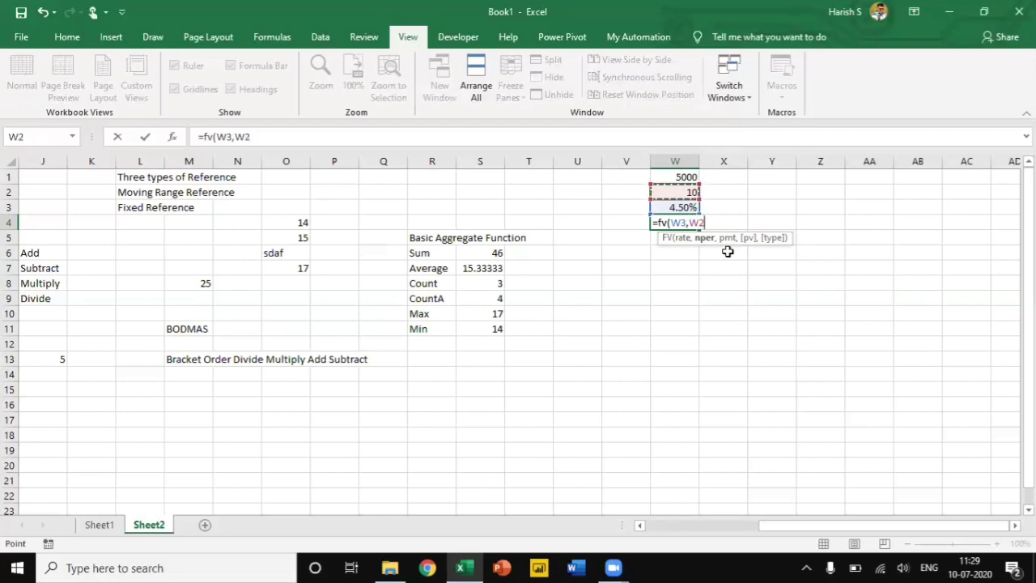
text(,)
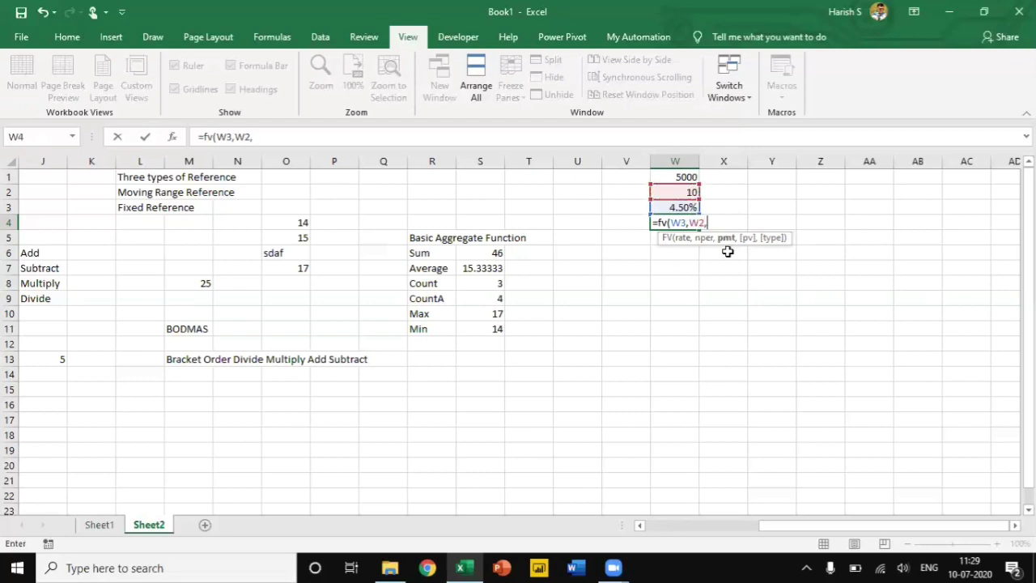
key(Up)
key(Up)
key(Up)
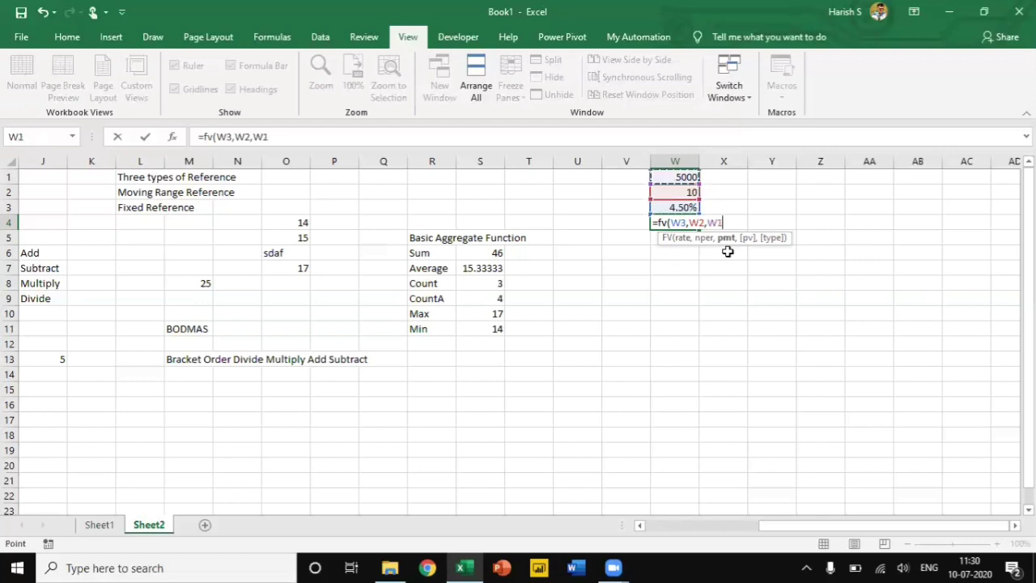
text())
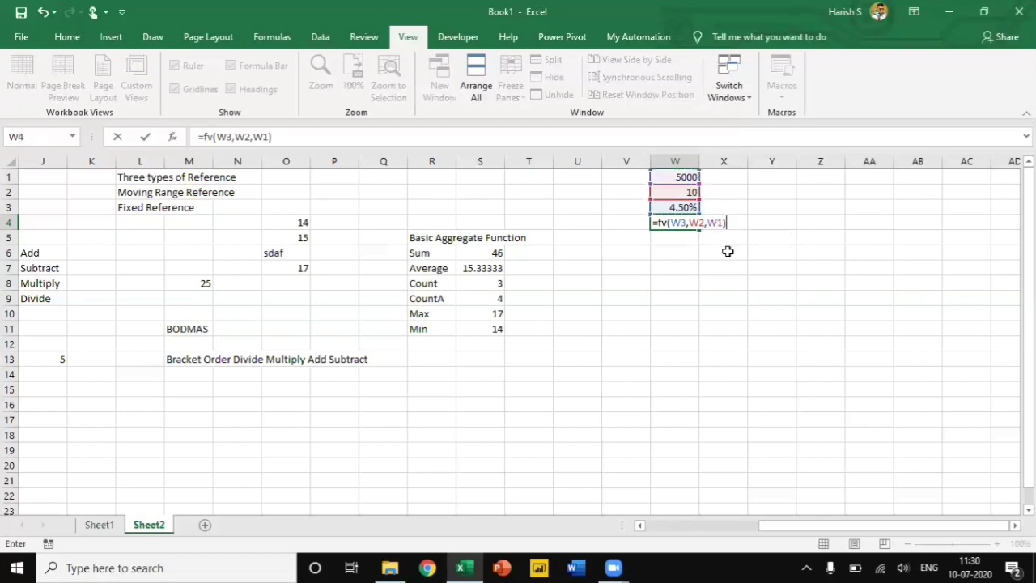
key(Return)
Negate the future value formula in W4 so it reads =-FV(W3,W2,W1).
key(Up)
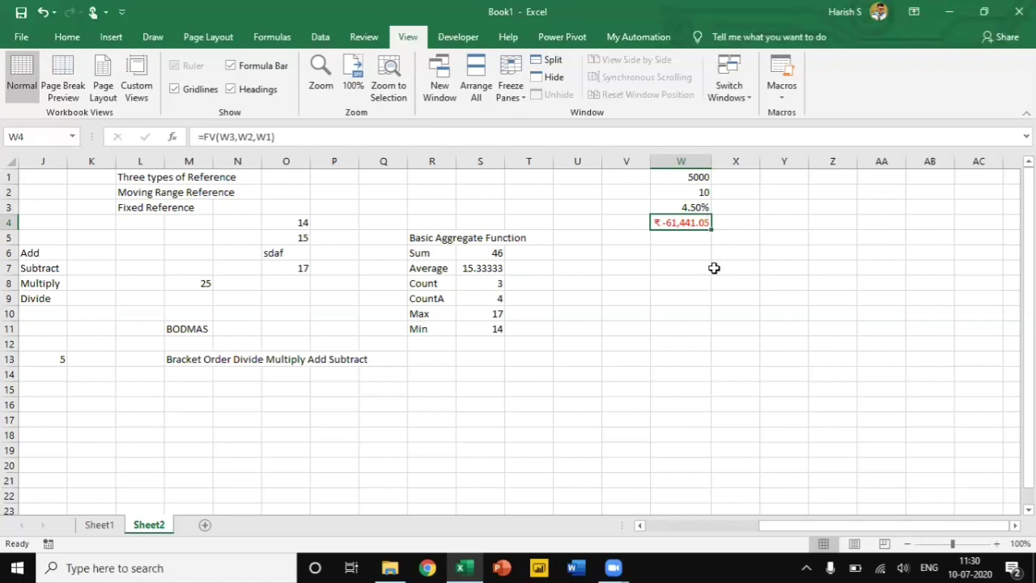
key(F2)
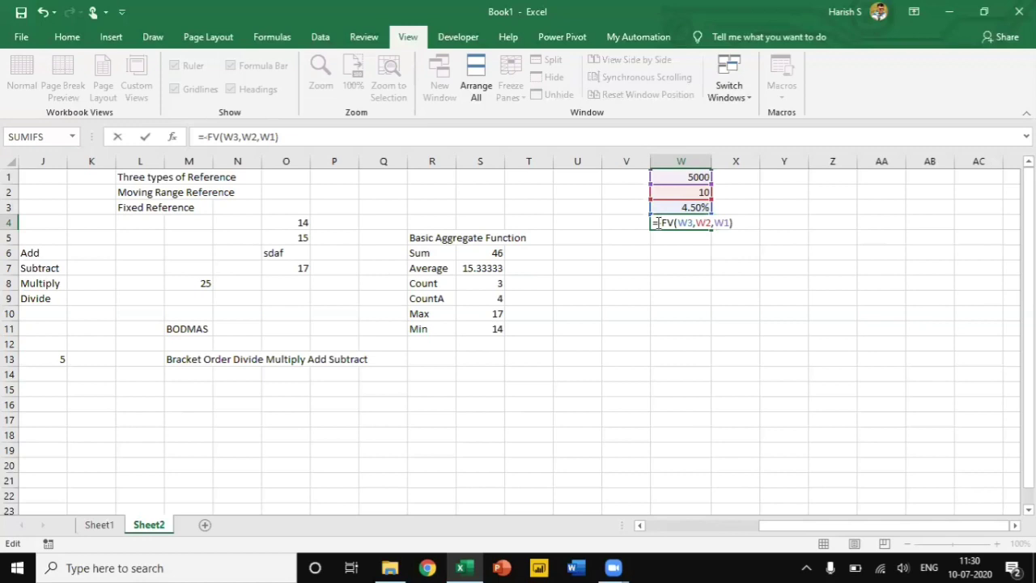
key(Return)
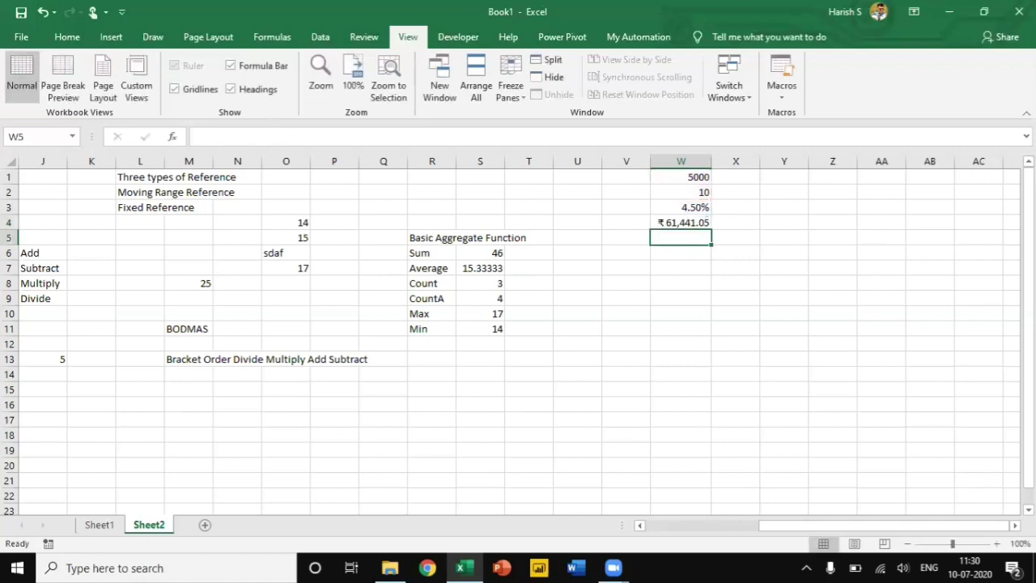
key(Up)
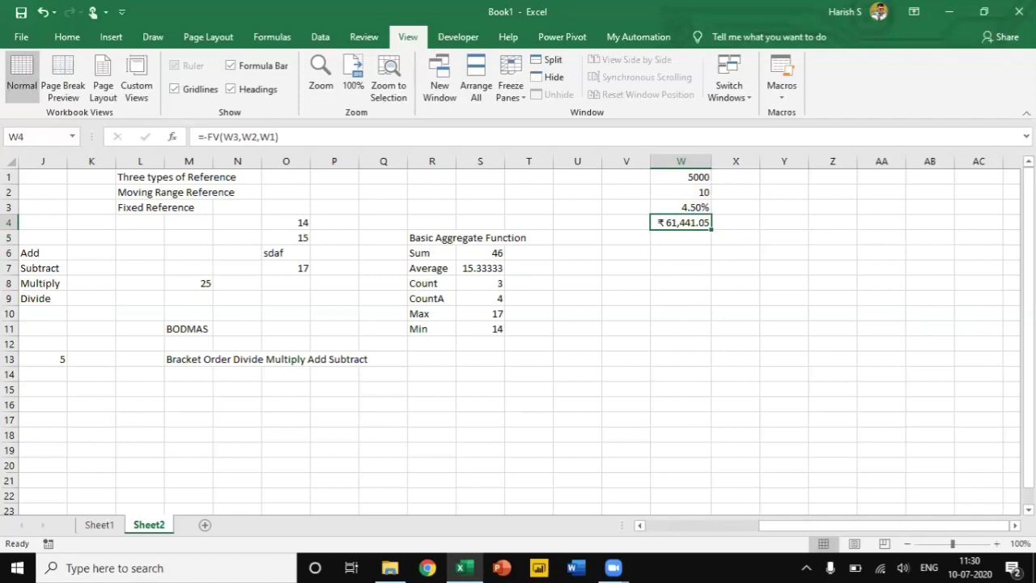
key(Down)
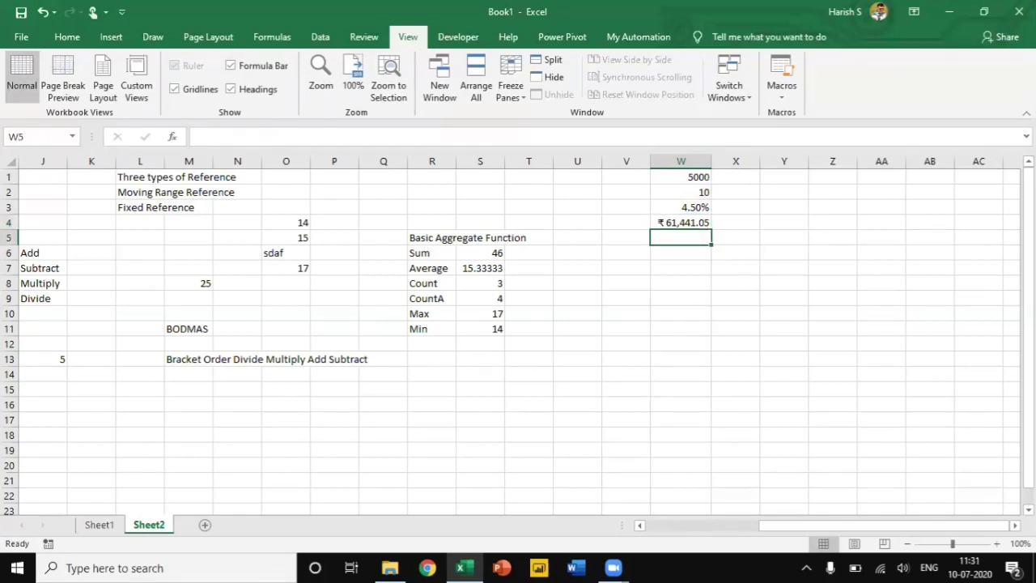
key(Up)
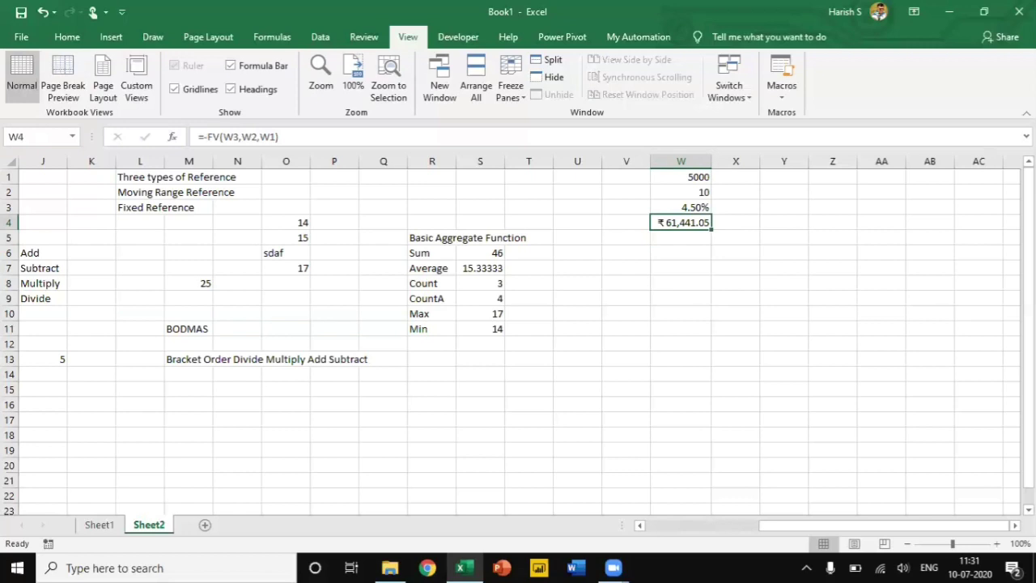
Enter the interest rates 5.00%, 5.20% and 5.50% in cells W6 to W8.
key(Down)
key(Down)
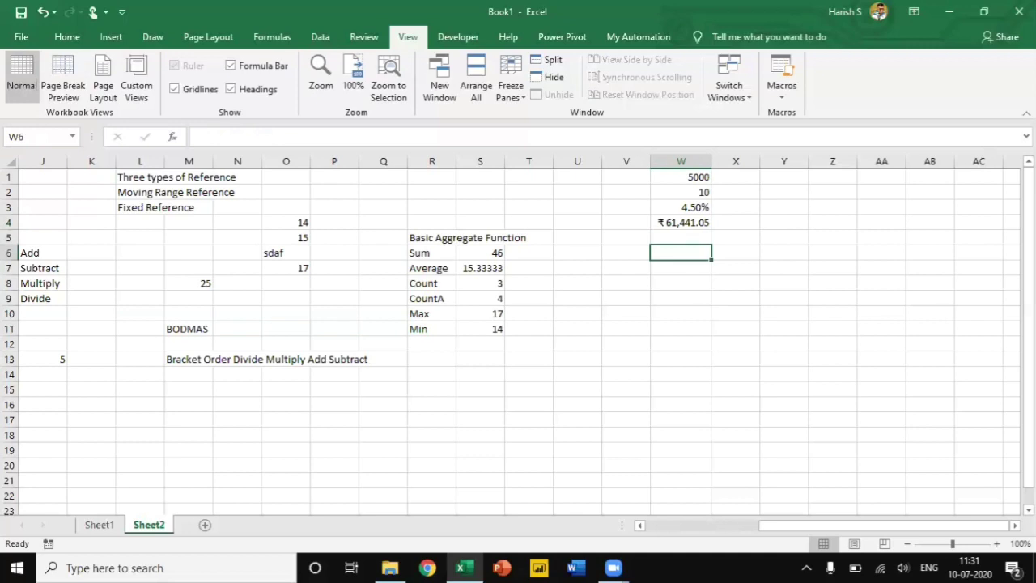
text(5.)
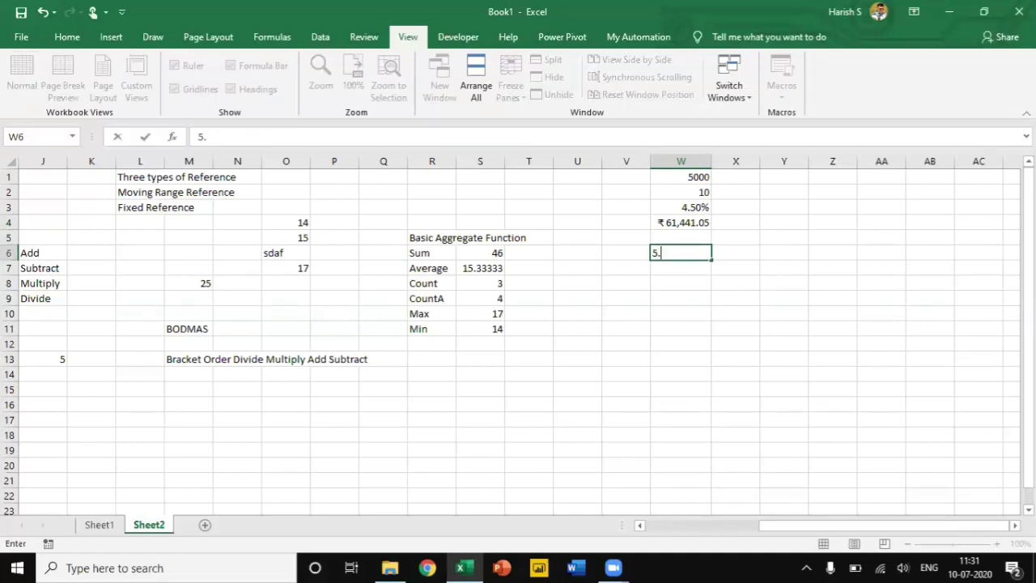
text(00%)
key(Return)
text(5.)
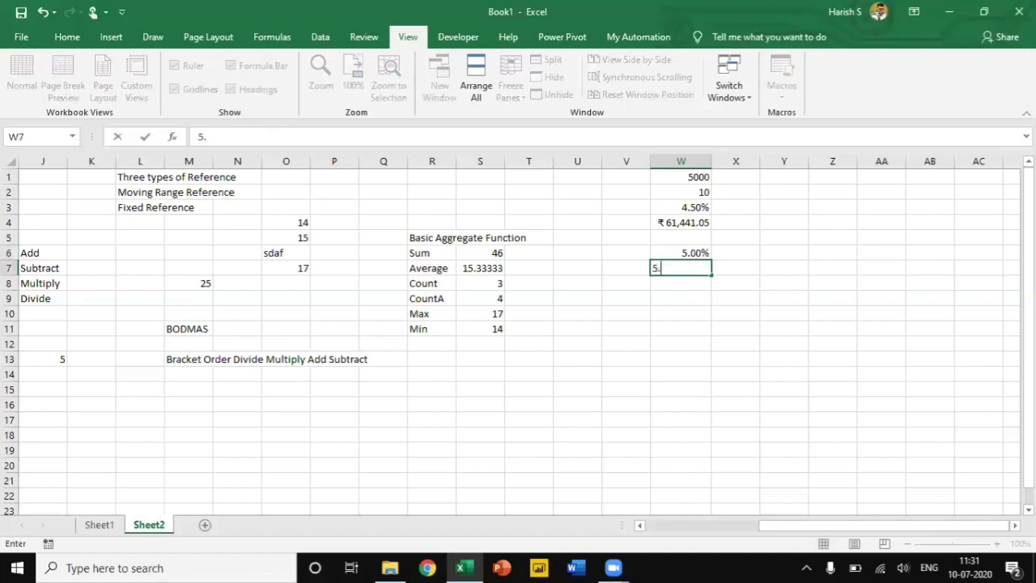
text(20%)
key(Return)
text(5.)
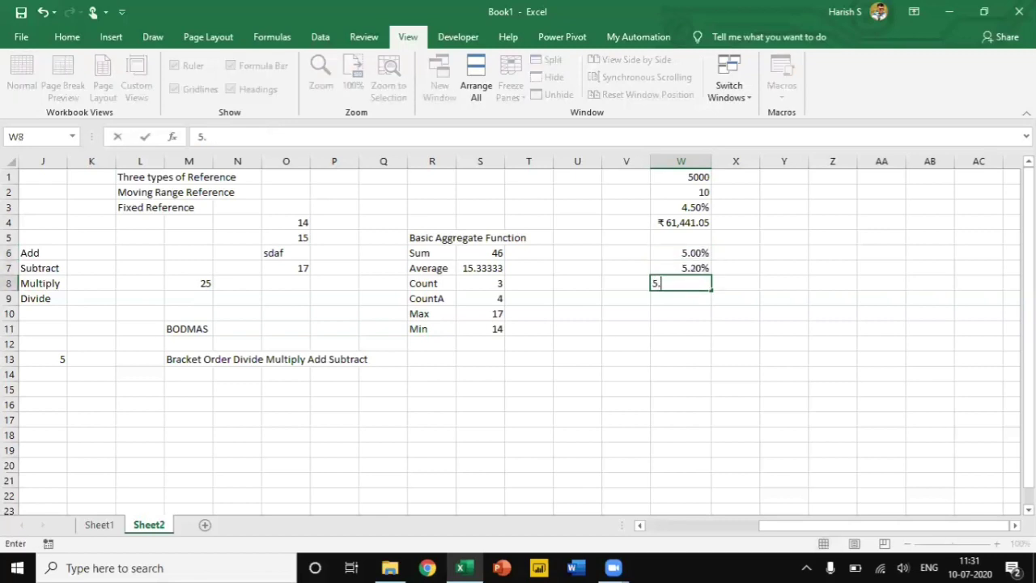
text(50%)
key(Up)
Move the three interest rates from W6:W8 down one row to W7:W9.
key(Up)
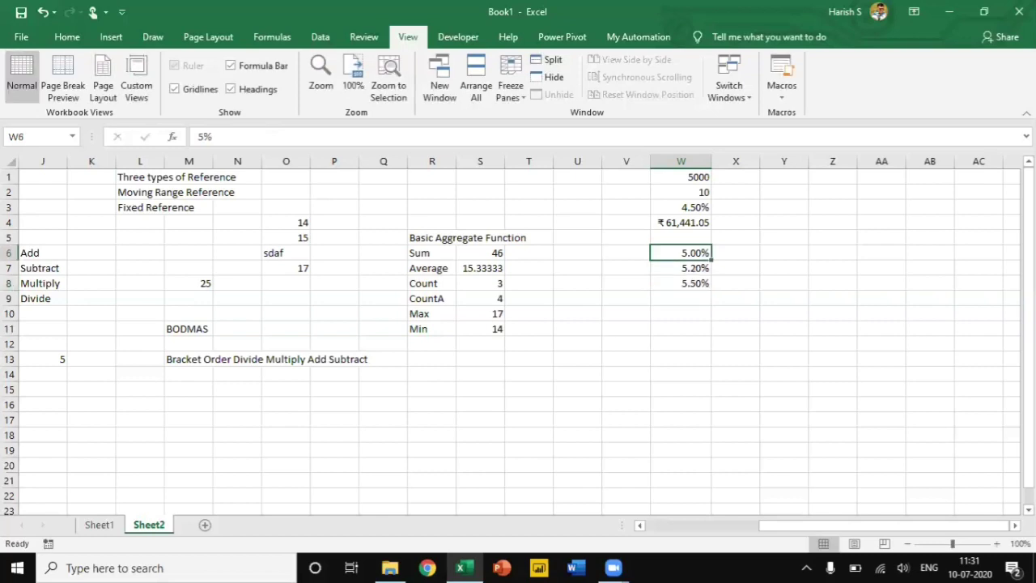
drag(680, 252, 688, 285)
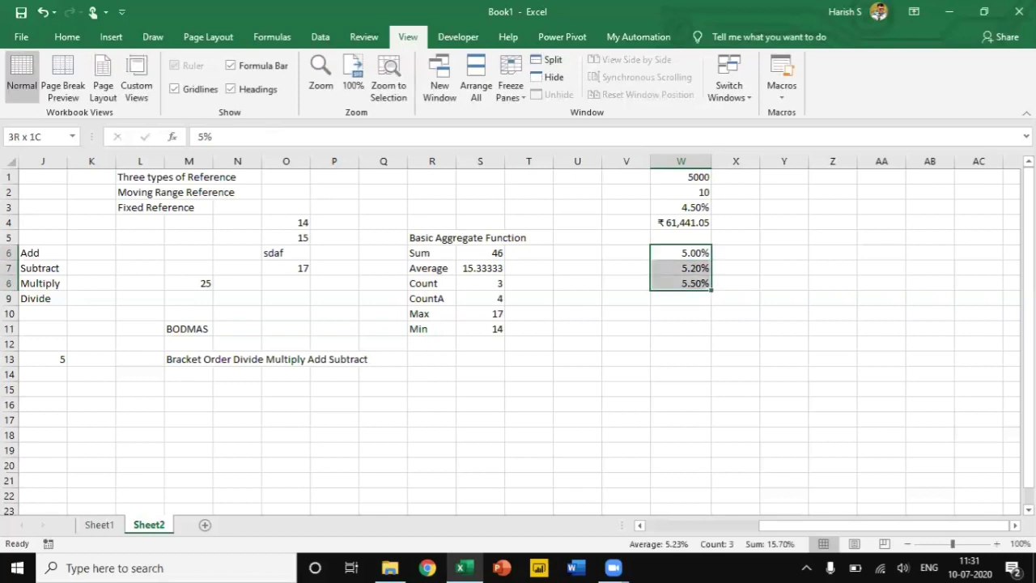
key(ctrl+c)
key(Down)
key(ctrl+v)
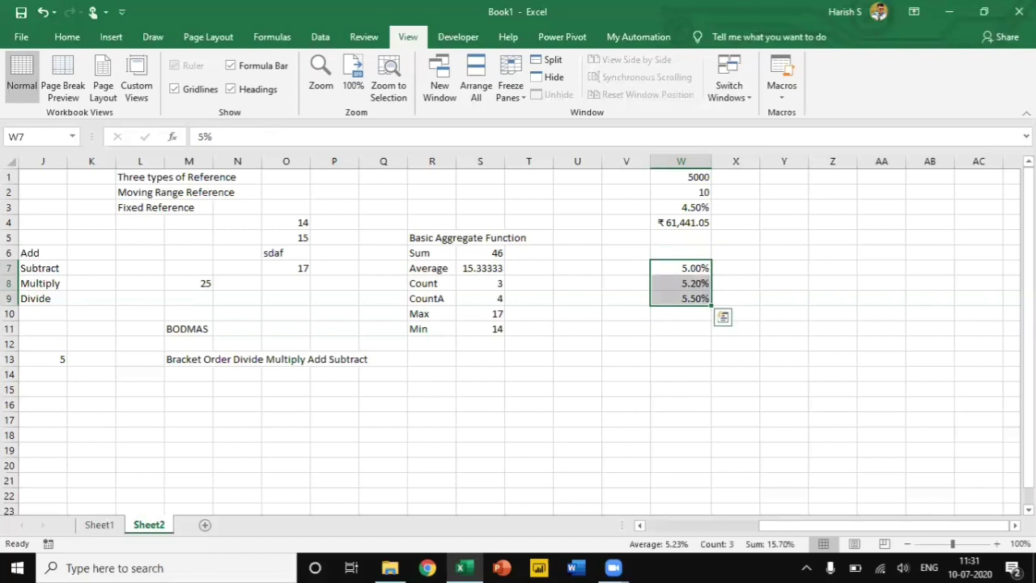
Enter the period headings 12, 15 and 20 in cells X6, Y6 and Z6 above the rate table.
key(Right)
key(Up)
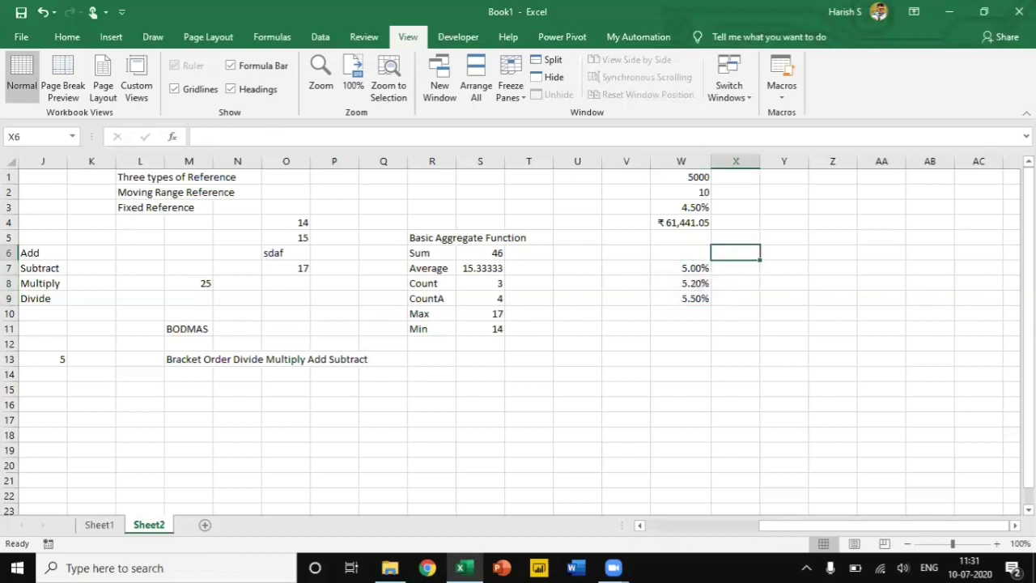
text(15)
key(BackSpace)
text(2)
key(Tab)
text(15)
key(Tab)
text(20)
key(Tab)
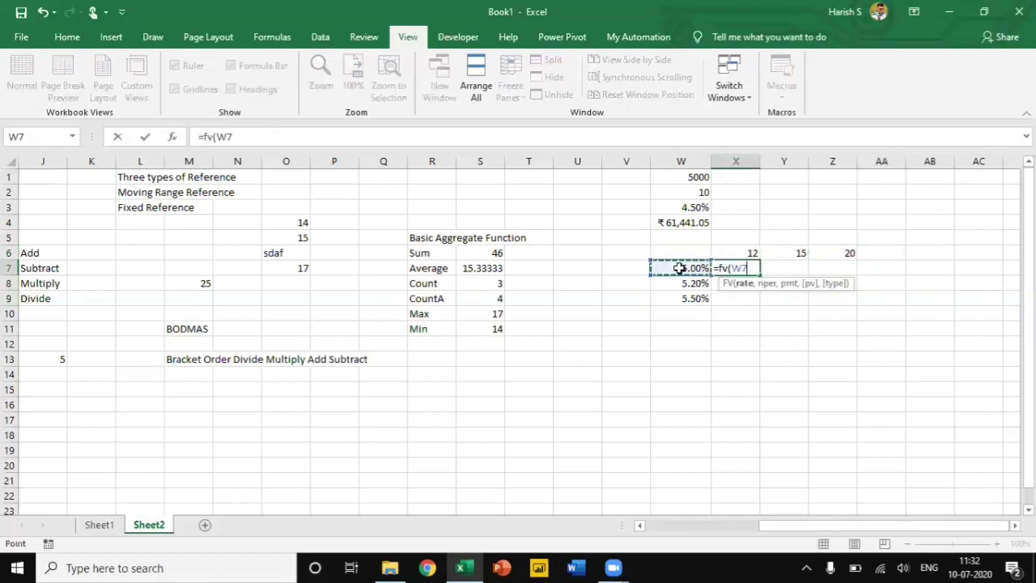
Enter the future value formula =FV(W7,X6,W1) in cell X7, taking rate, period and payment from those cells.
key(Escape)
text(=fv)
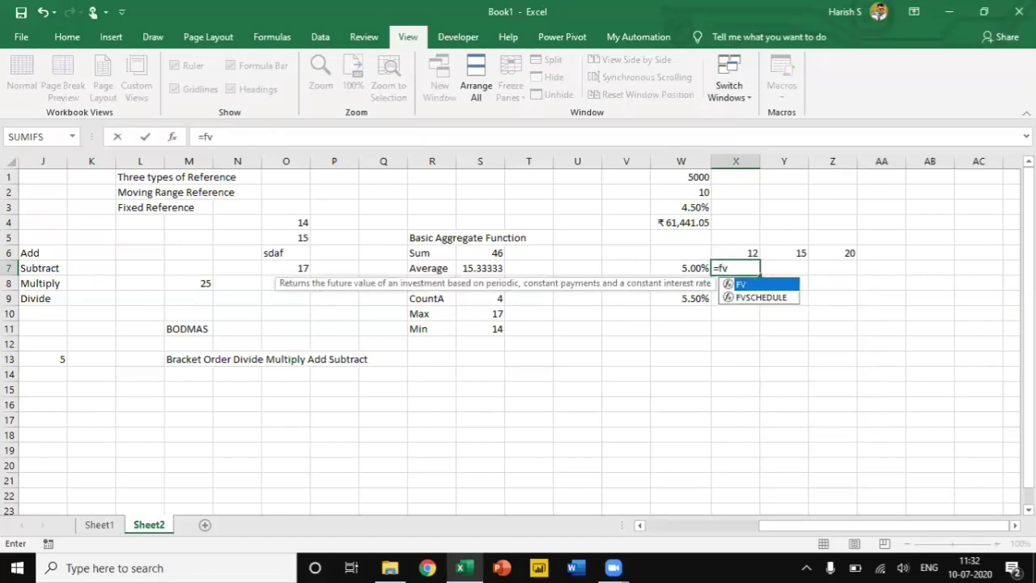
text(()
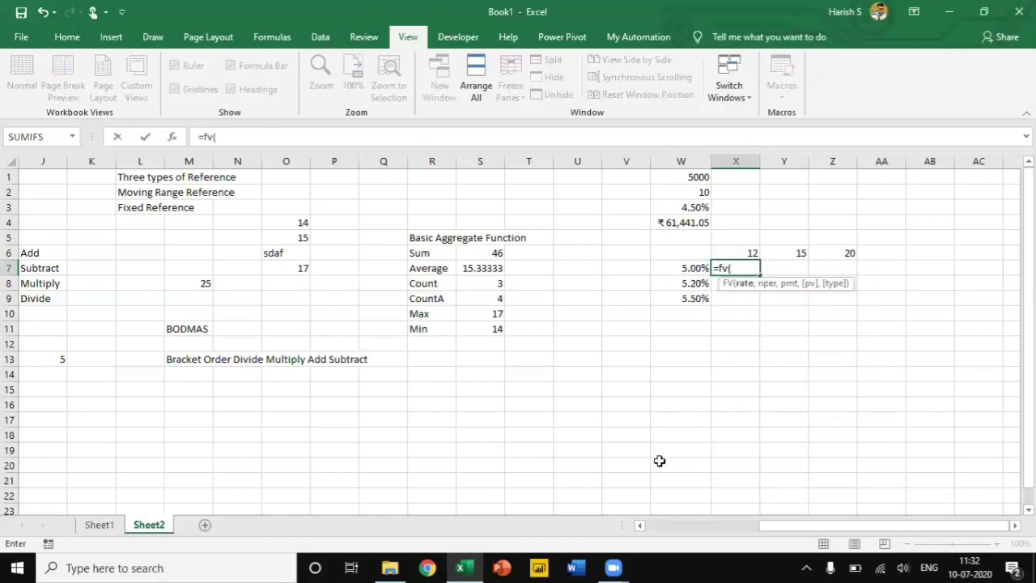
click(671, 268)
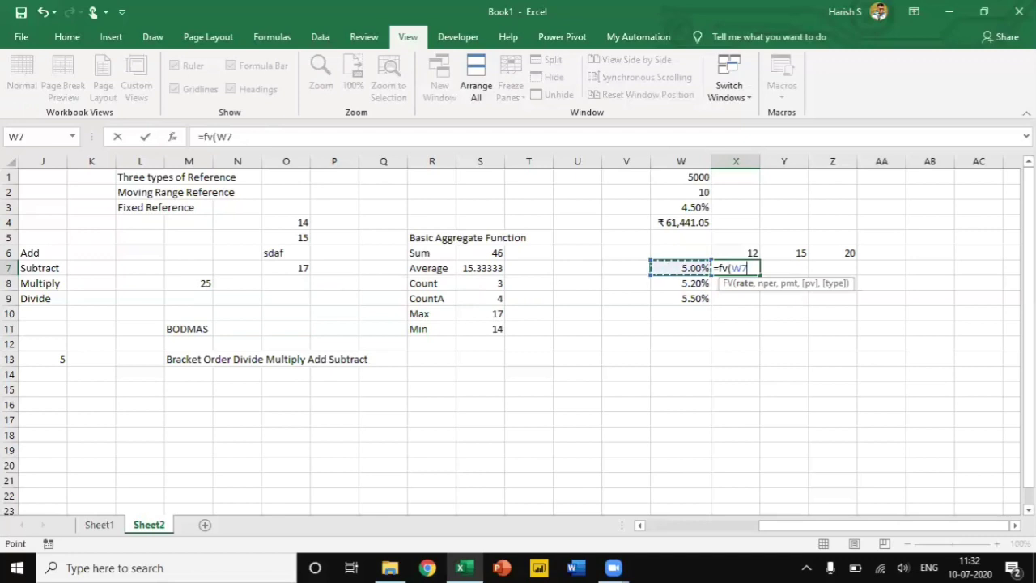
text(,)
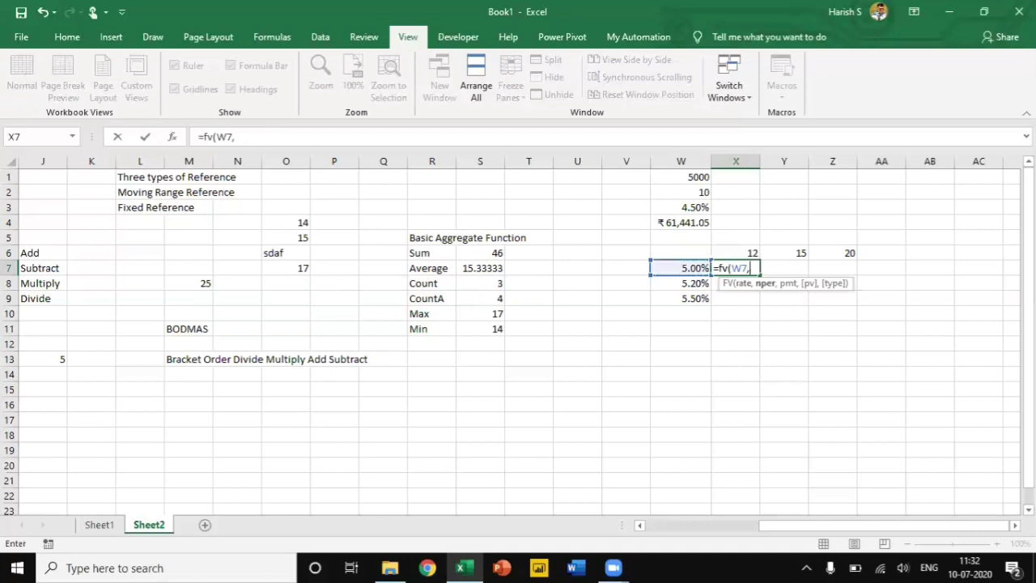
click(745, 250)
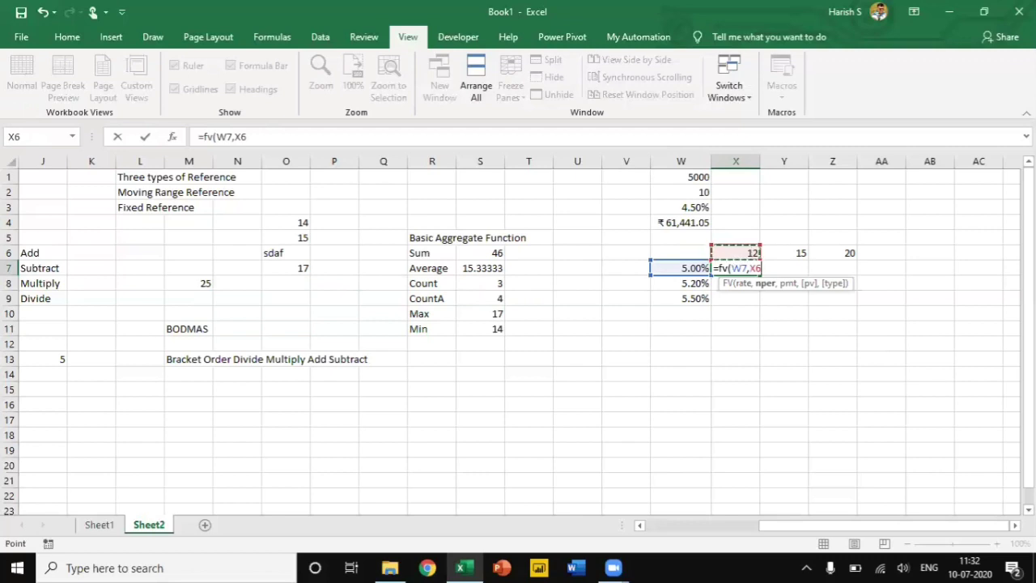
text(,)
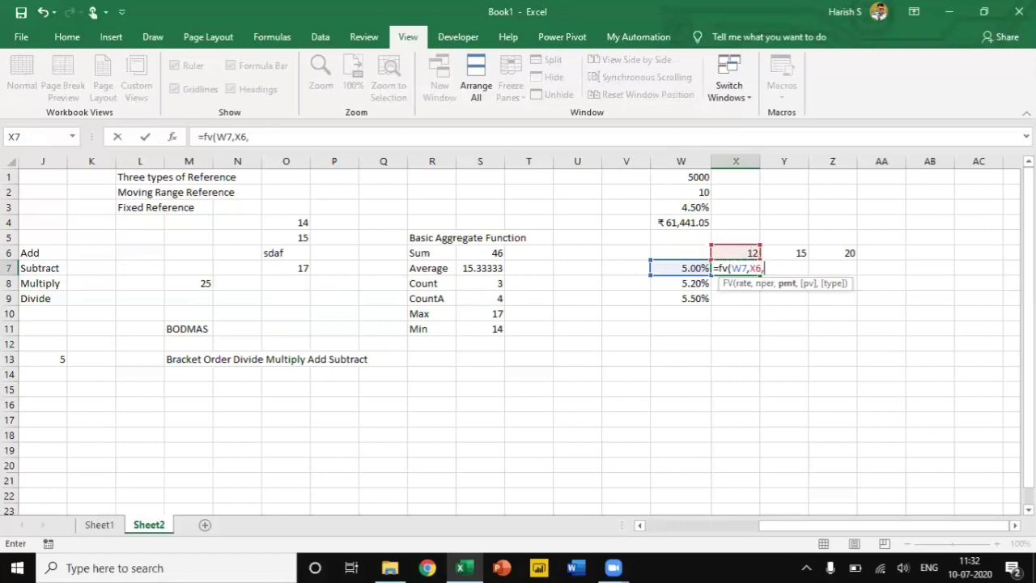
click(682, 175)
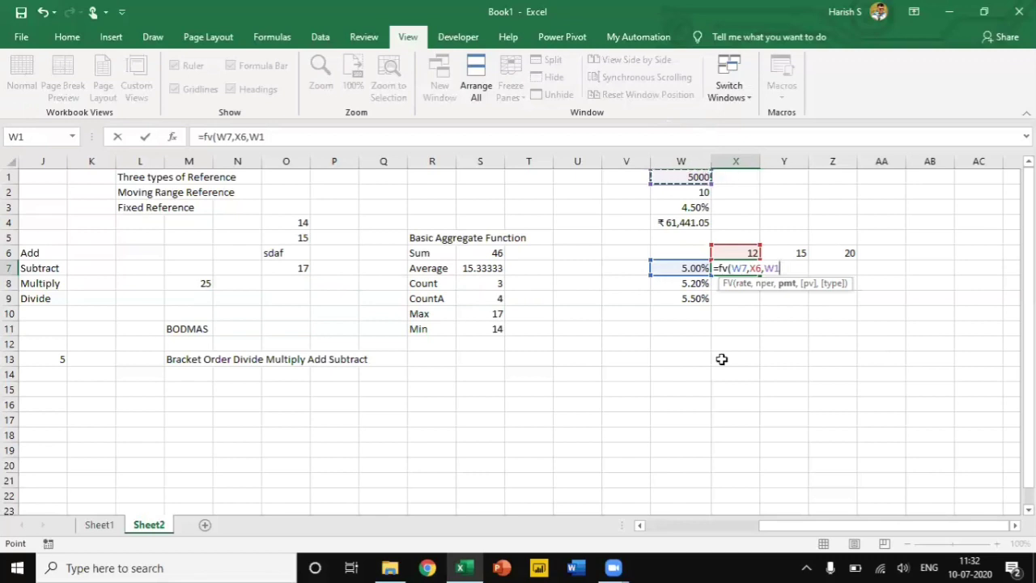
text())
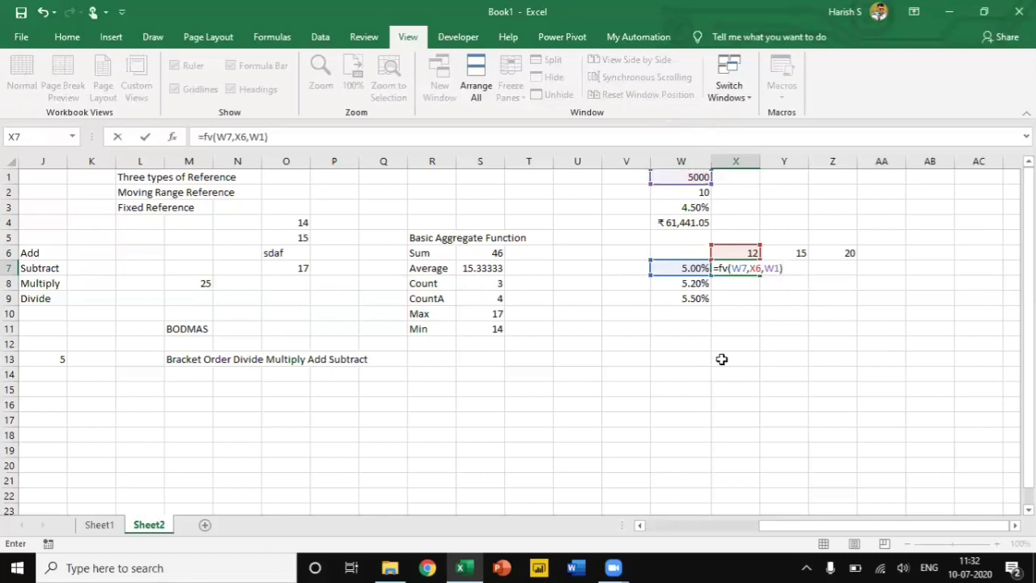
key(Return)
Negate the future value formula in X7 so it reads =-FV(W7,X6,W1).
key(Up)
key(F2)
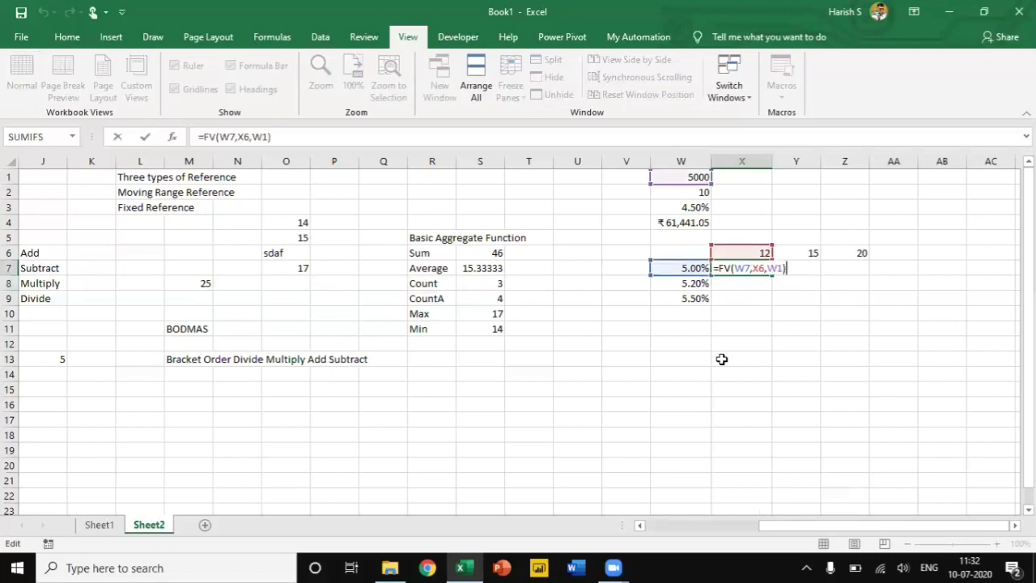
key(Left)
key(Left)
key(Left)
key(Left)
key(Left)
key(Left)
key(Left)
key(Left)
key(Left)
key(Left)
key(Left)
key(Left)
key(Left)
key(Right)
text(-)
key(Return)
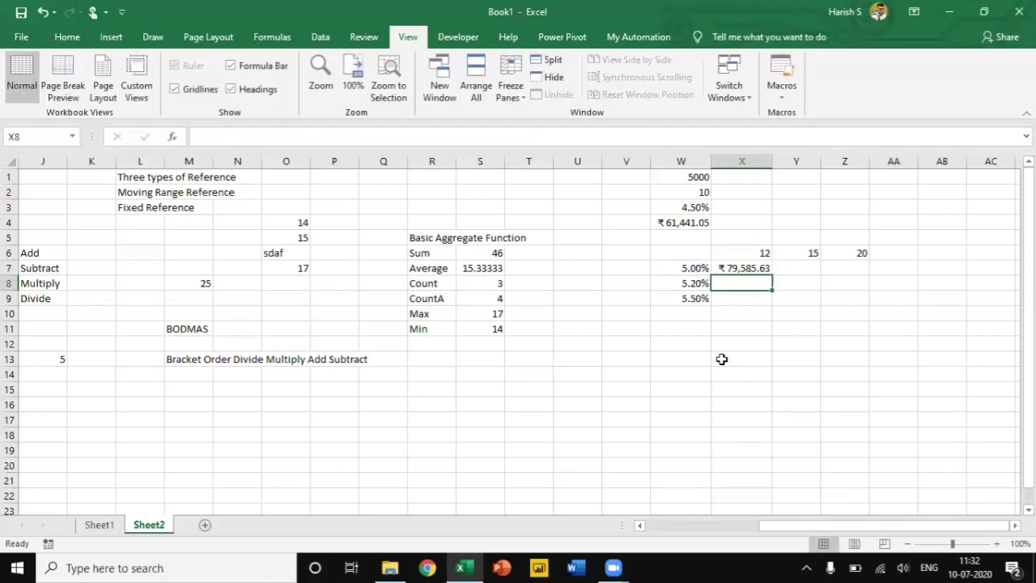
Make the payment reference in the X7 formula absolute so it reads =-FV(W7,X6,$W$1).
key(Up)
key(F2)
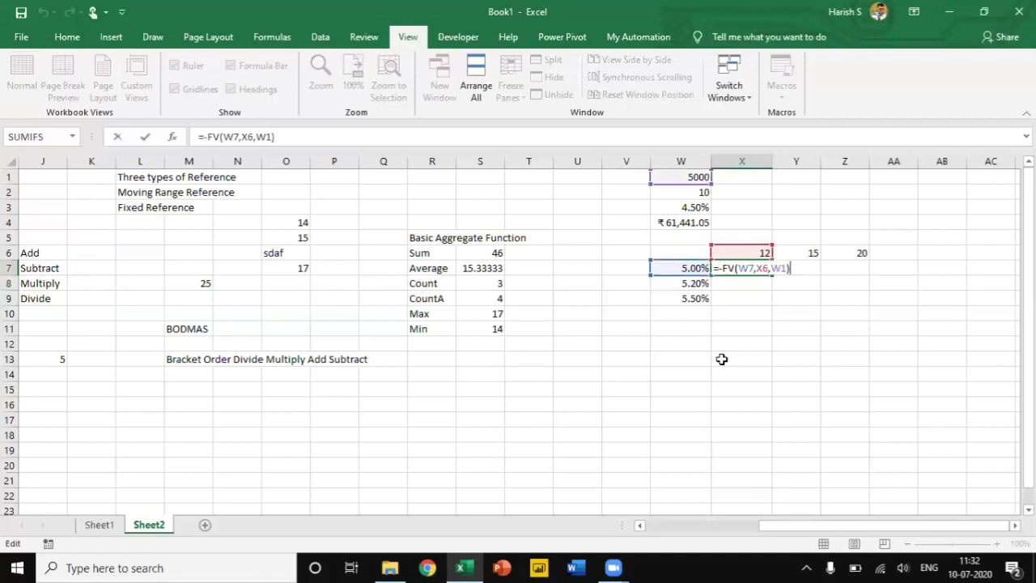
key(Left)
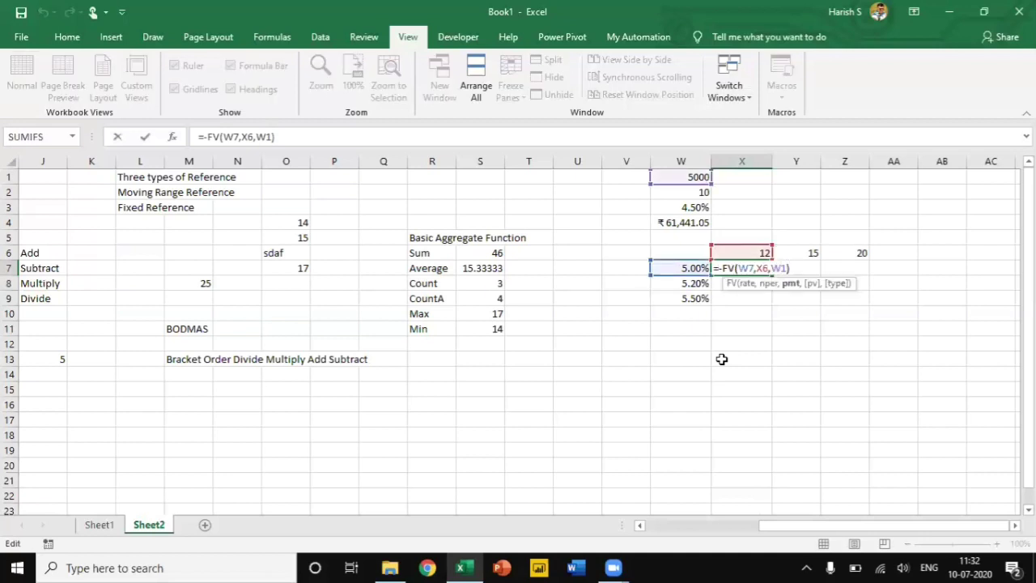
key(F4)
key(F4)
key(F4)
key(F4)
key(Left)
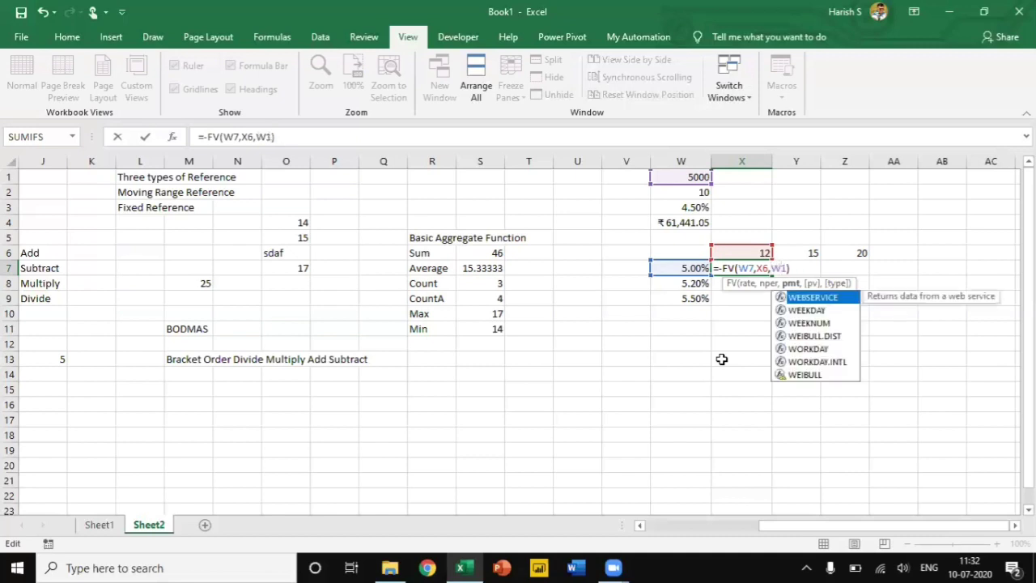
key(Escape)
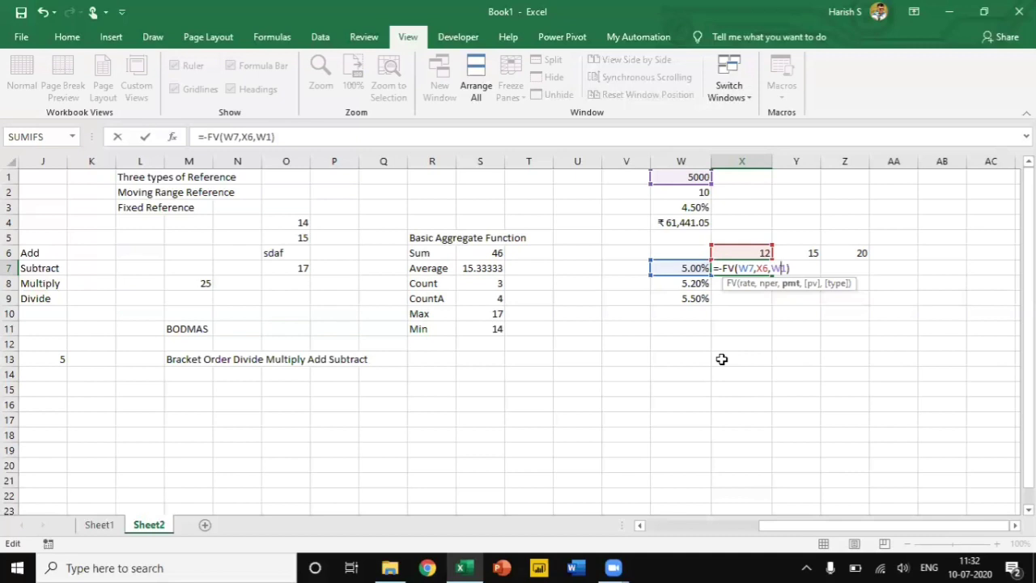
key(F4)
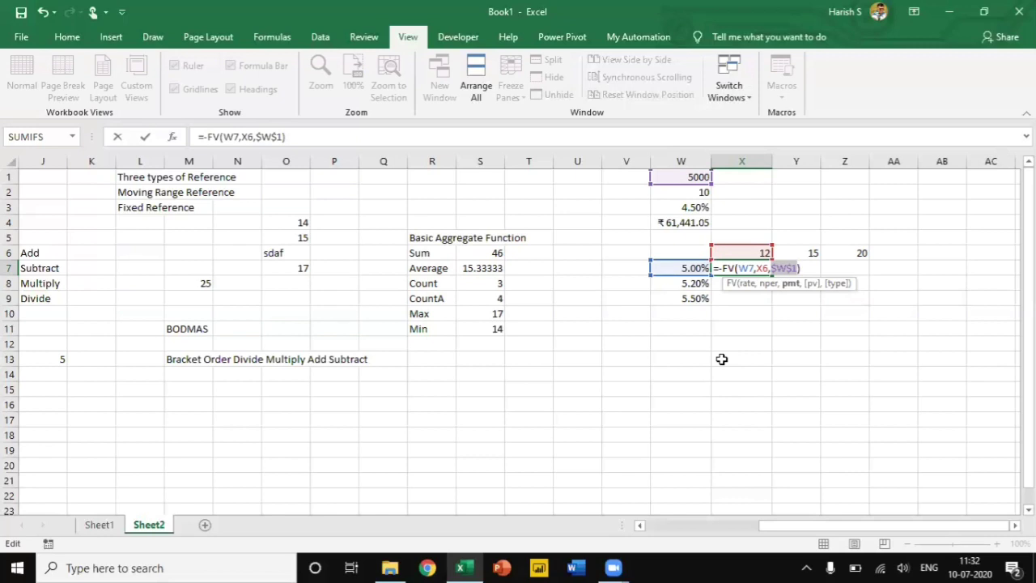
key(Return)
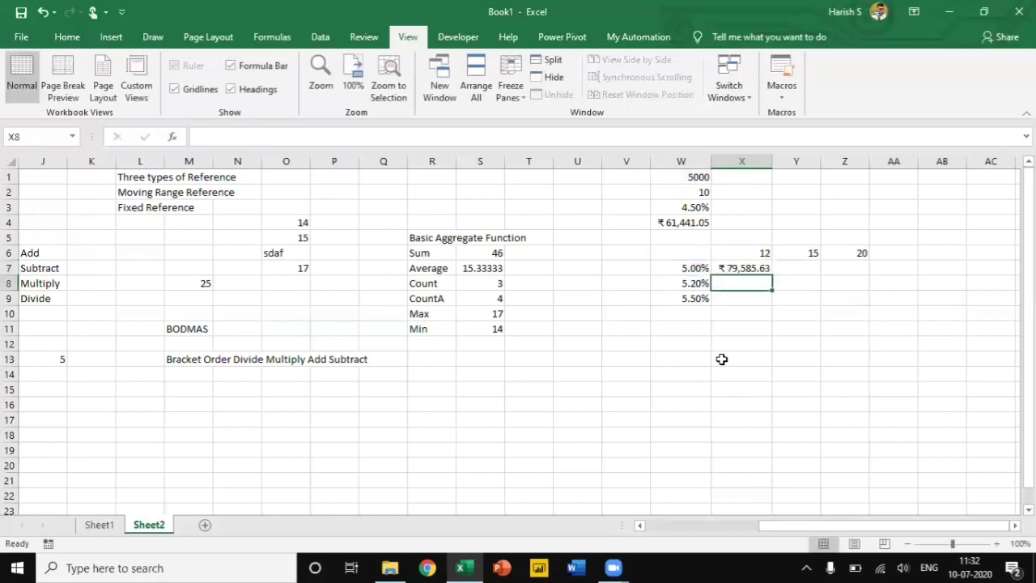
Try to fill the rate and period table X7:Z9 with a copy of the X7 formula.
key(Up)
key(ctrl+c)
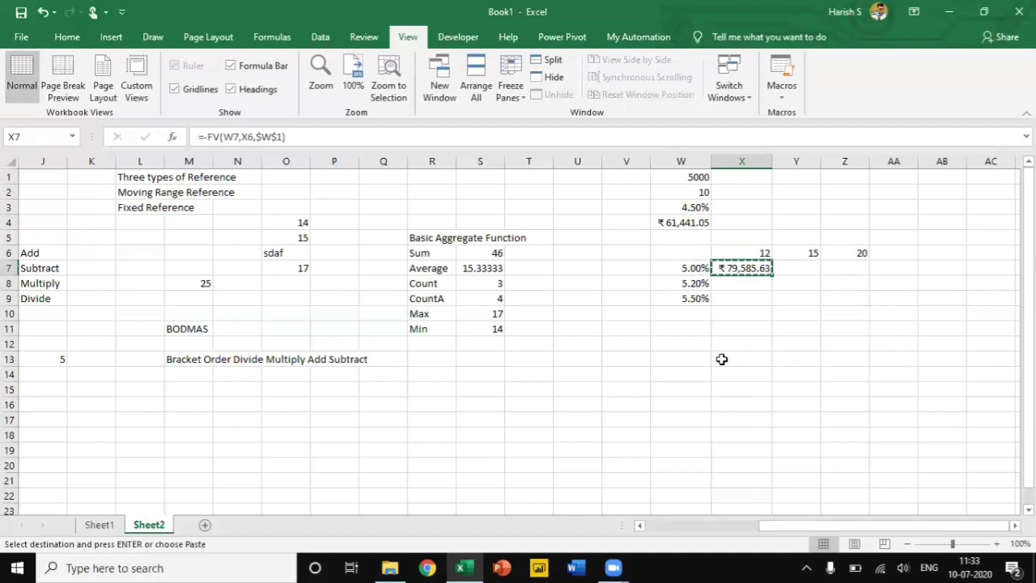
key(shift+Right)
key(shift+Right)
key(shift+Down)
key(shift+Down)
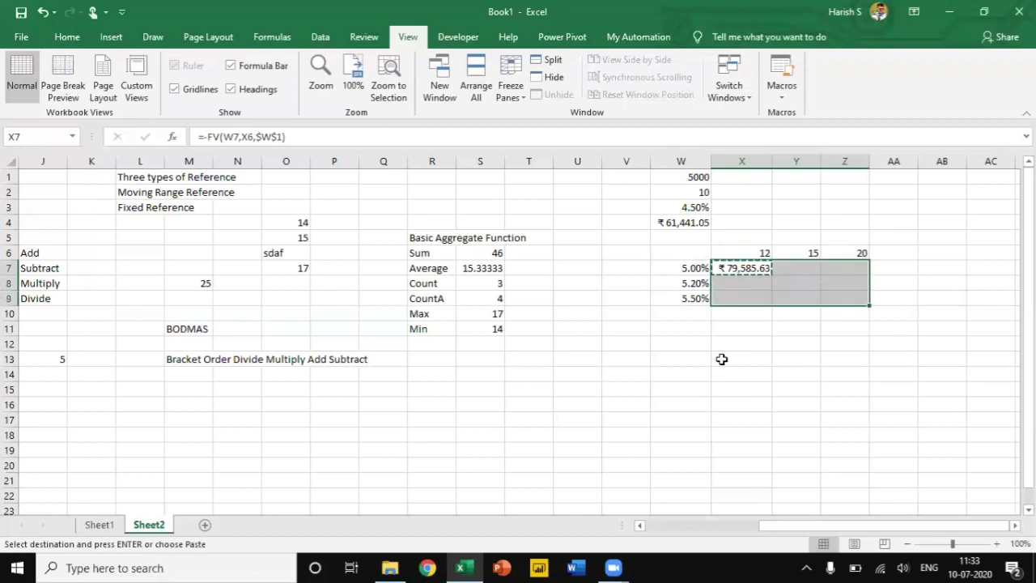
key(ctrl+v)
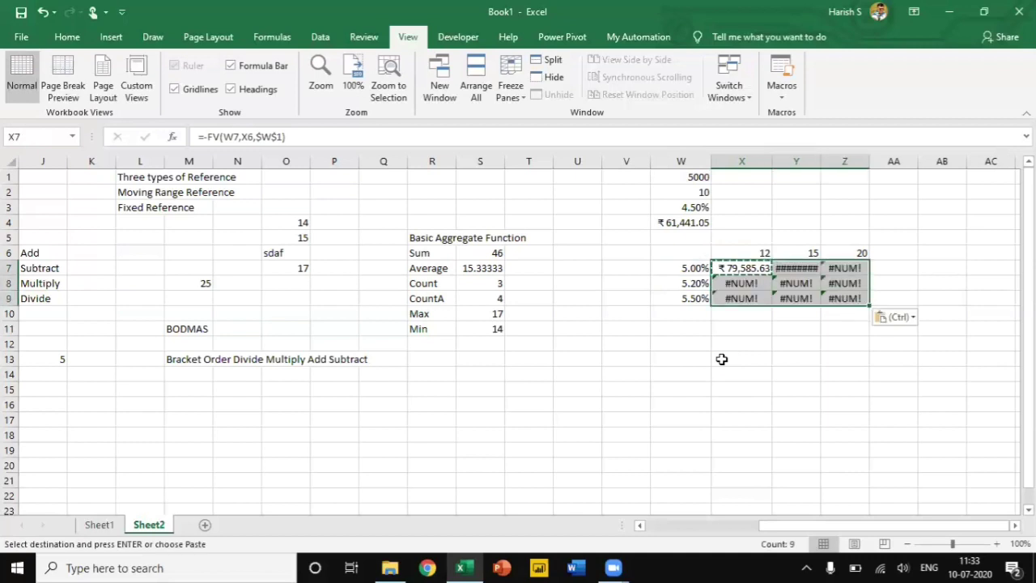
key(Escape)
key(Down)
key(Up)
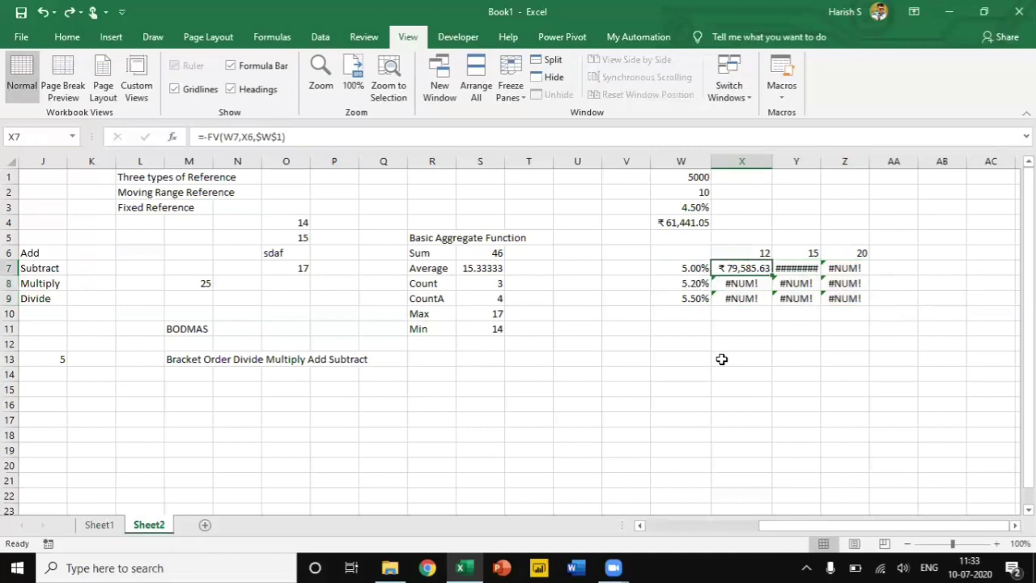
key(Down)
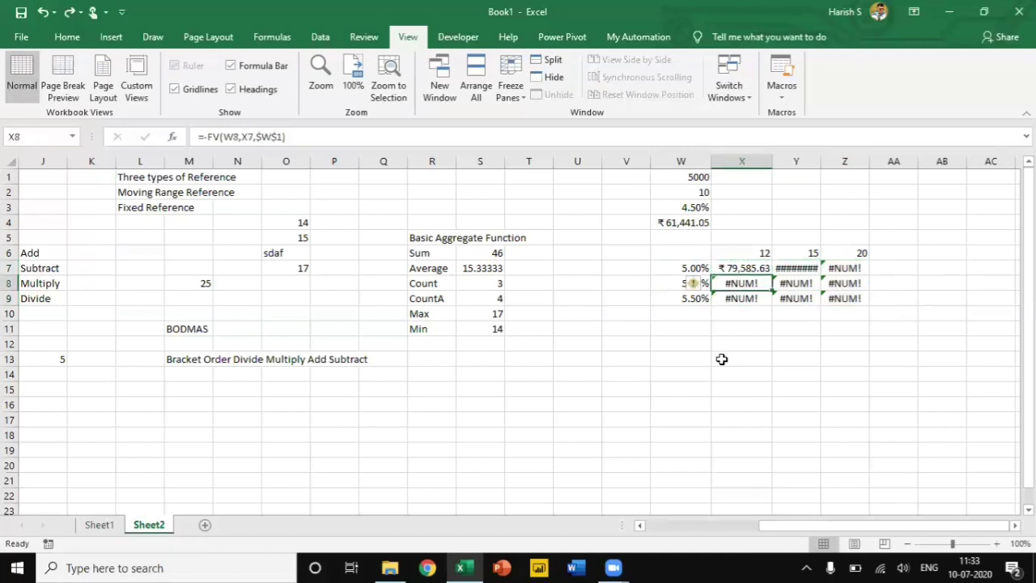
Clear the copied formulas from X8:Z9 and Y7:Z7, keeping only the original in X7.
key(shift+Right)
key(shift+Right)
key(shift+Down)
key(Delete)
key(Up)
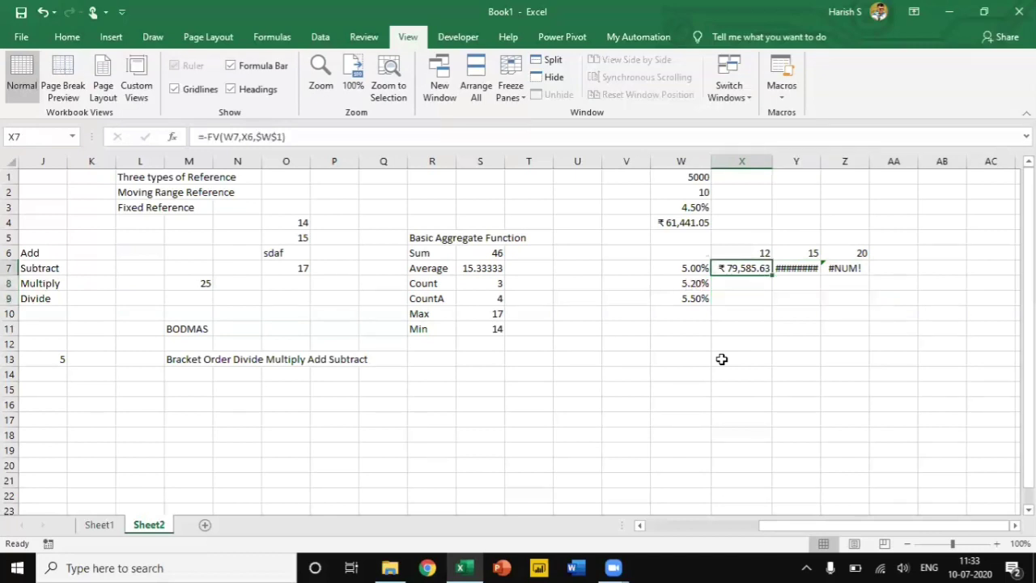
key(Right)
key(shift+Right)
key(Delete)
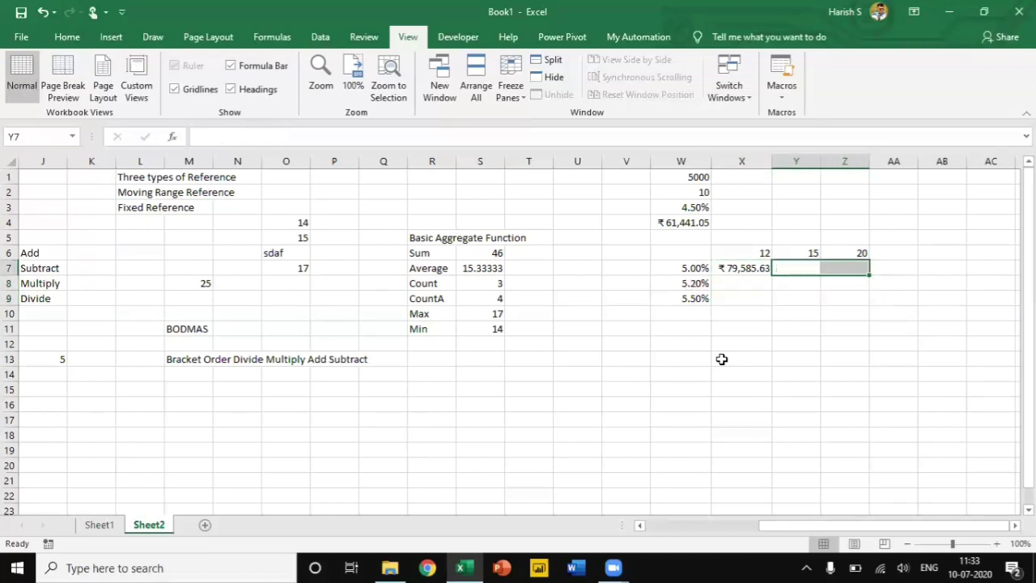
Lock the rate's column and the period's row in X7 so it reads =-FV($W7,X$6,$W$1).
key(Left)
key(F2)
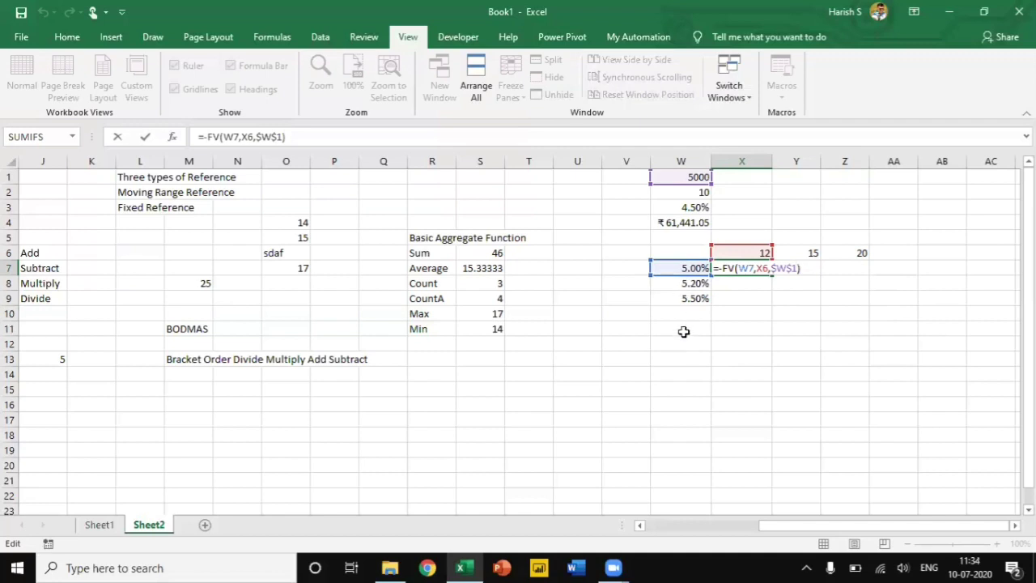
click(750, 268)
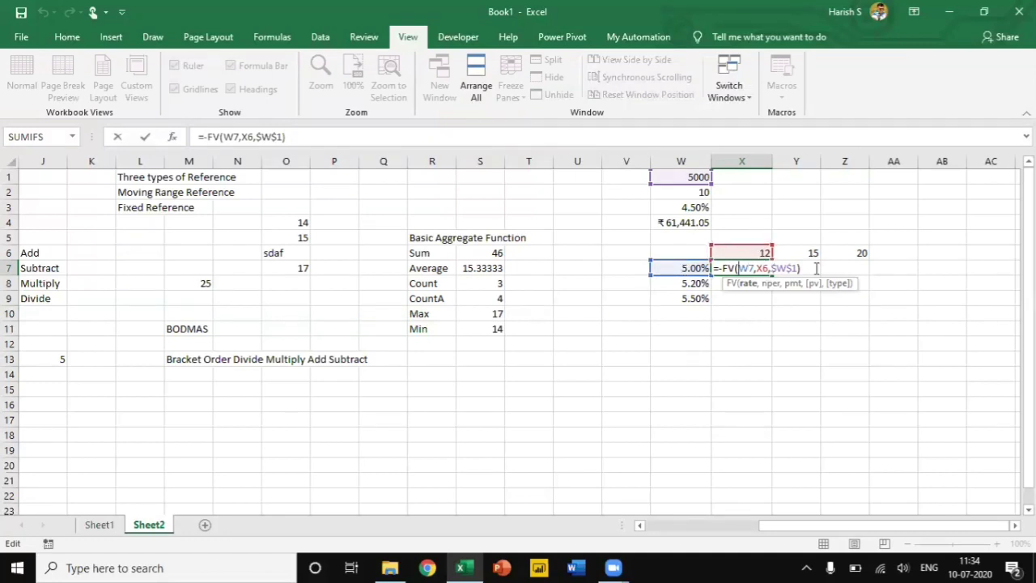
text($)
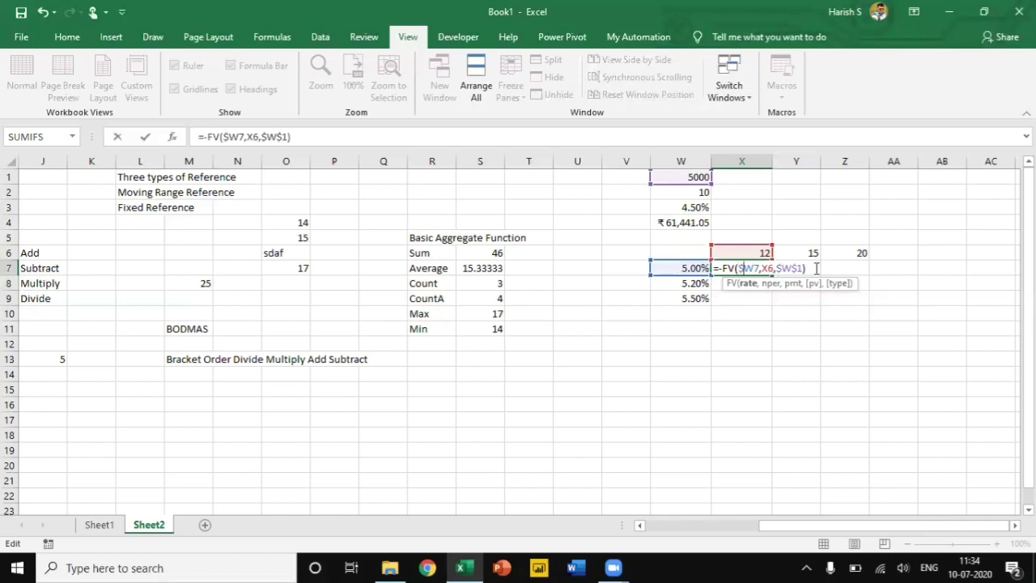
key(Right)
key(Right)
key(Right)
key(Right)
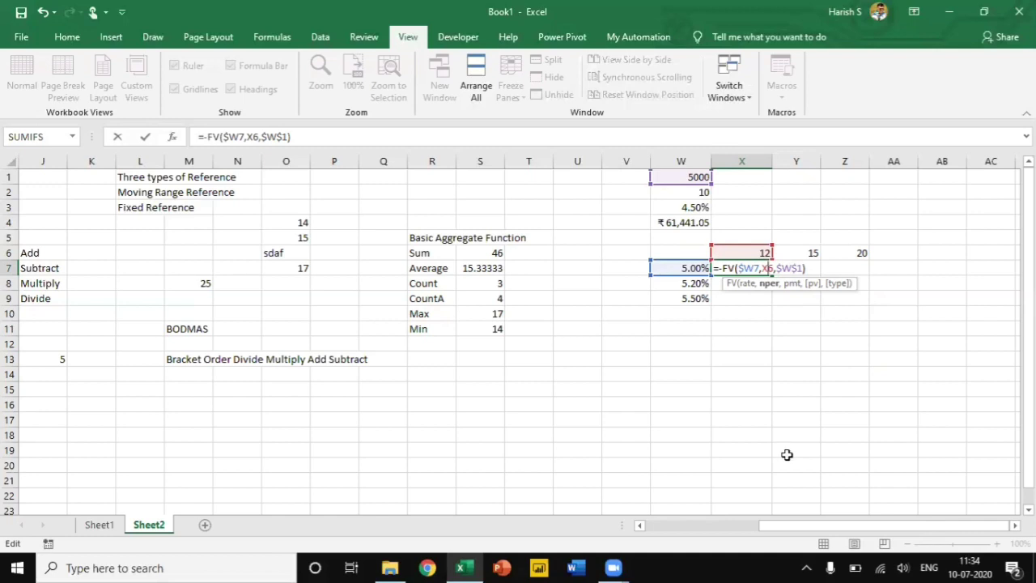
text($)
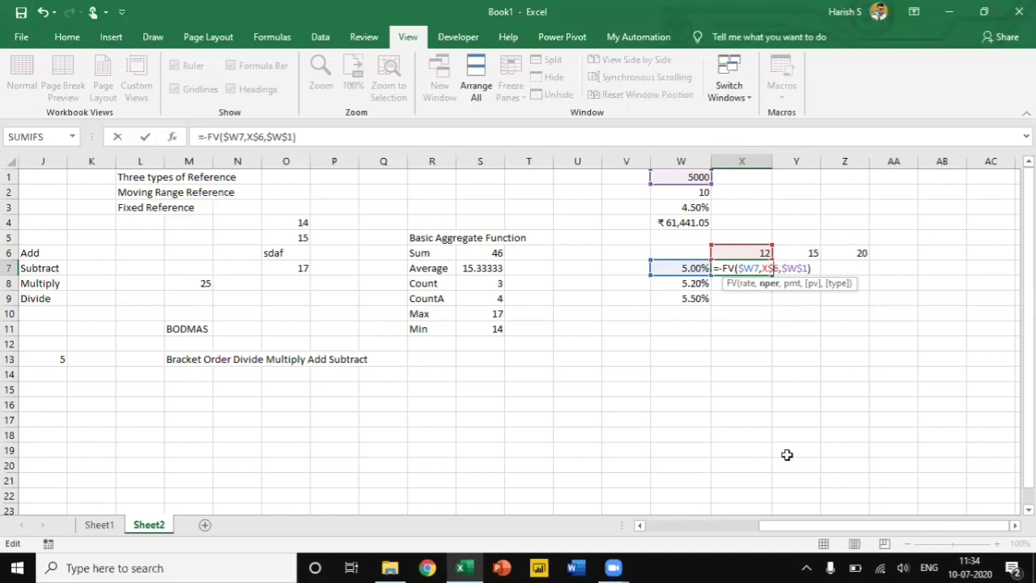
key(Return)
Copy the X7 formula to the whole table X7:Z9 and widen columns X to Z to fit the amounts.
key(Up)
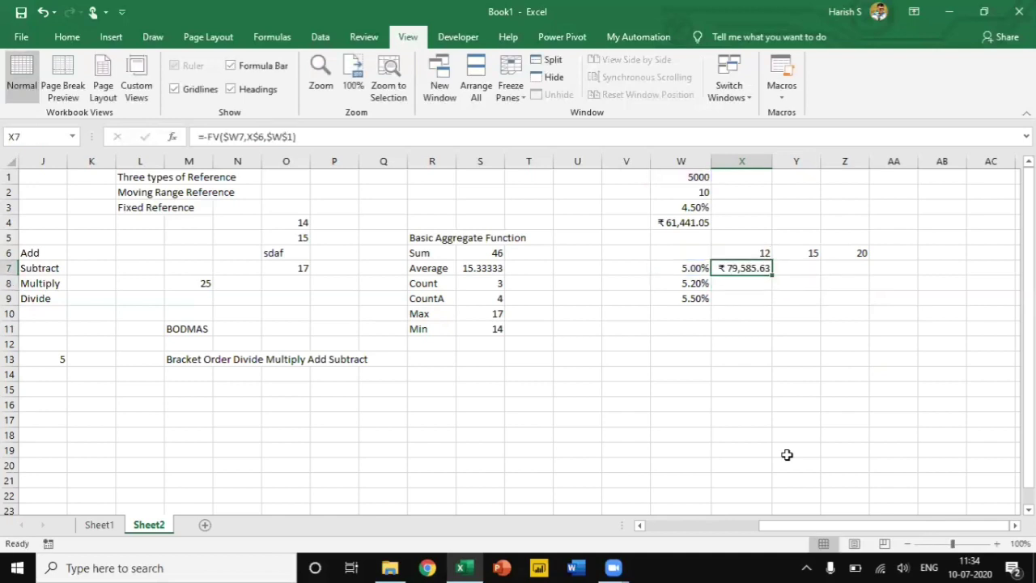
key(ctrl+c)
key(shift+Right)
key(shift+Right)
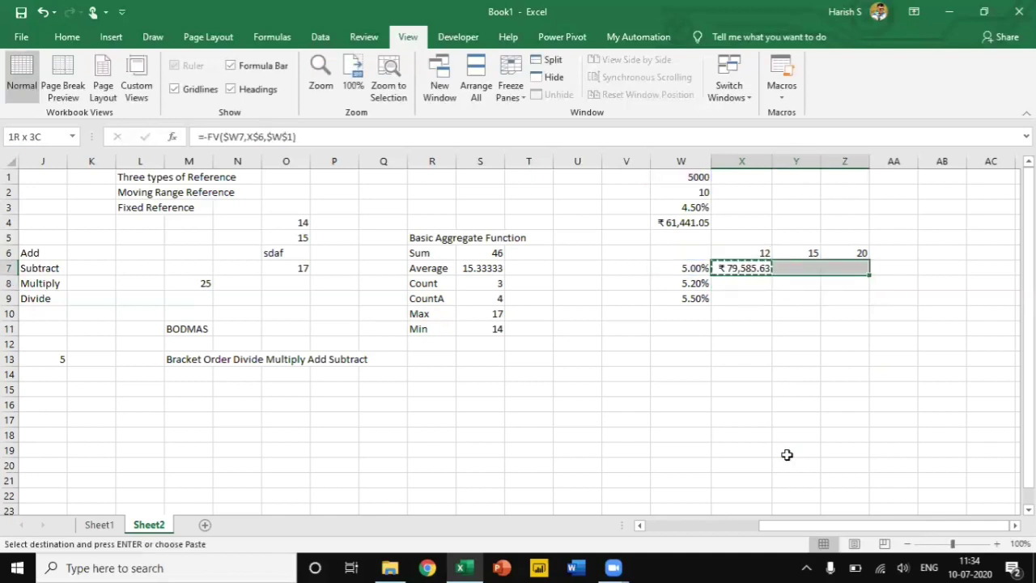
key(shift+Down)
key(shift+Down)
key(ctrl+v)
key(Escape)
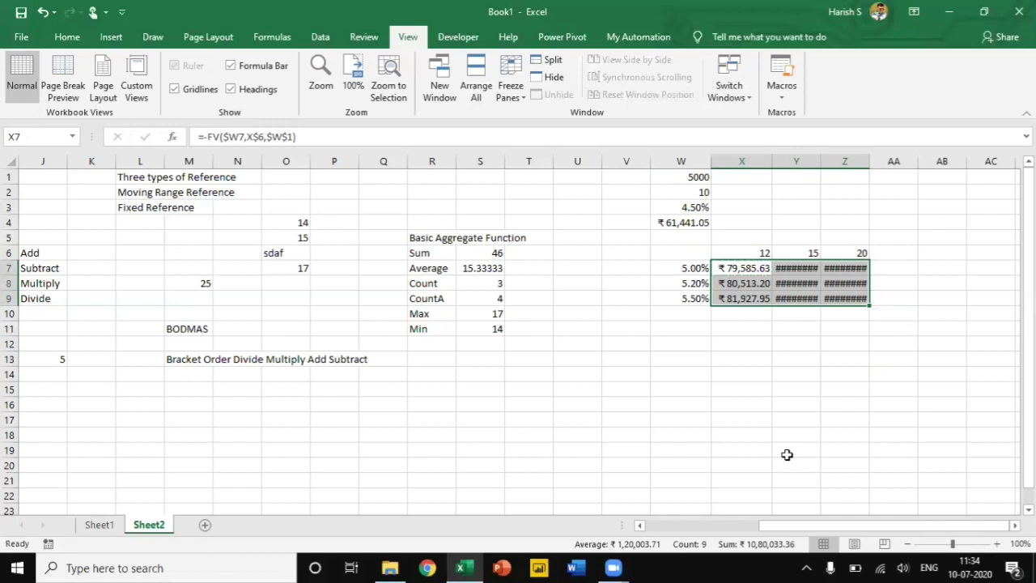
key(ctrl+space)
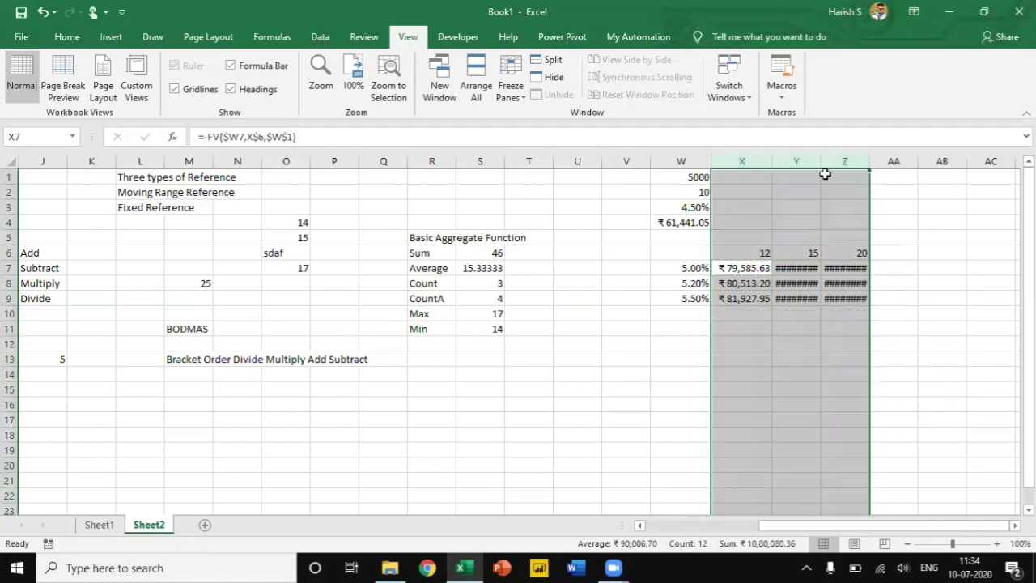
drag(824, 164, 836, 161)
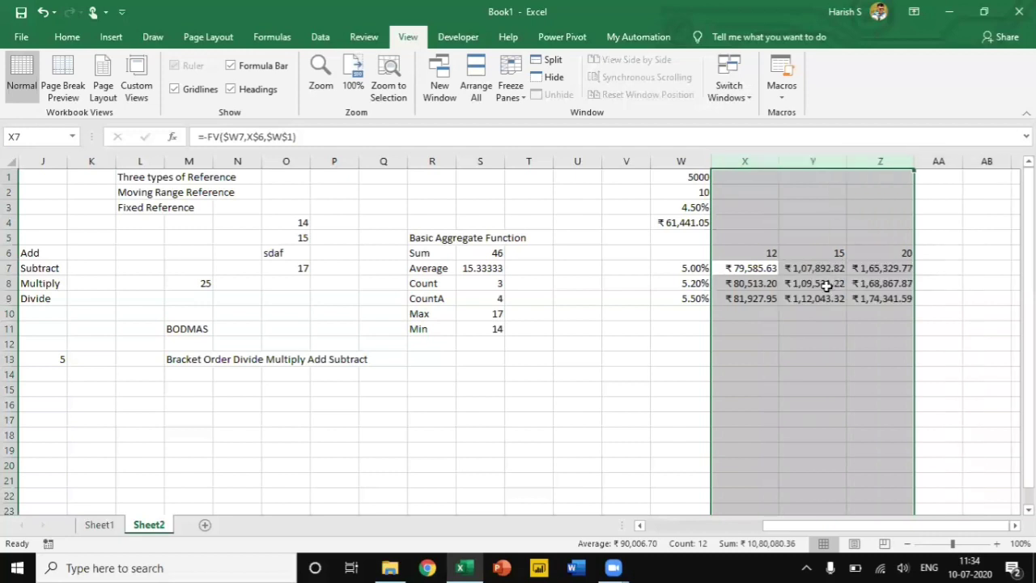
Examine the mixed and absolute references in the X7 formula without changing it.
click(763, 272)
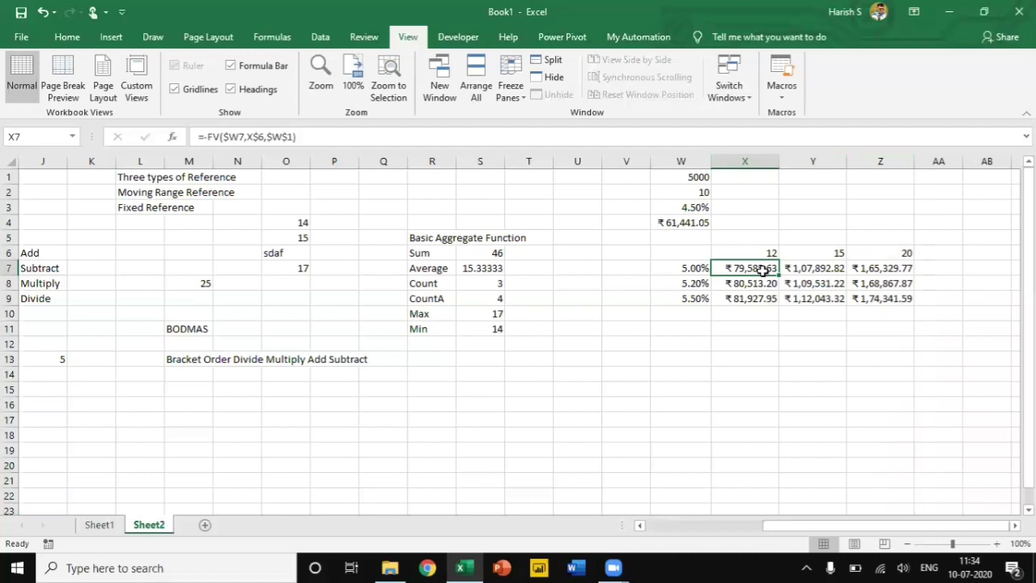
double_click(762, 272)
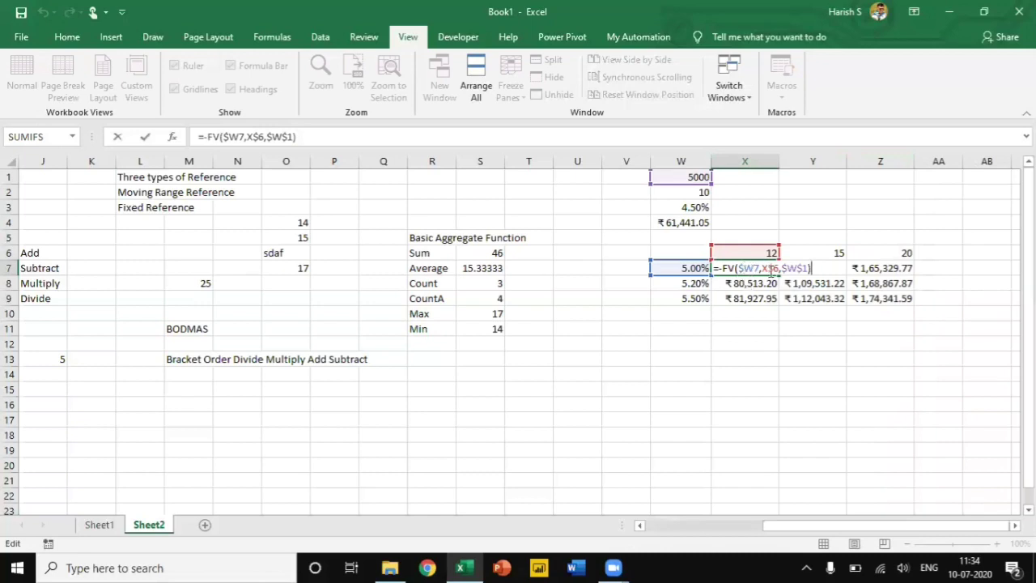
key(ctrl+Return)
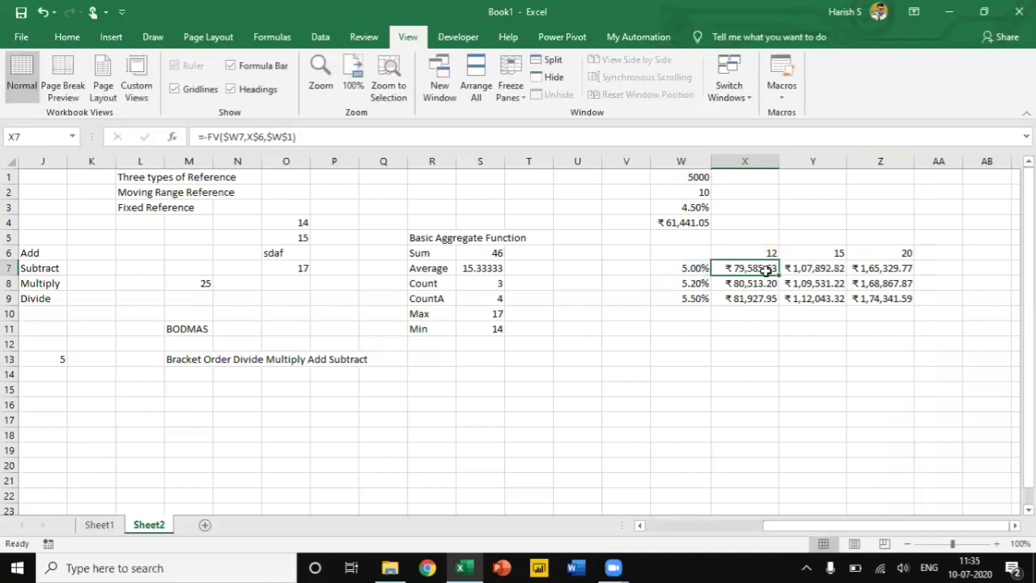
Enter "Mixed Cell Reference" in cell L4, beneath the other two reference types.
click(139, 230)
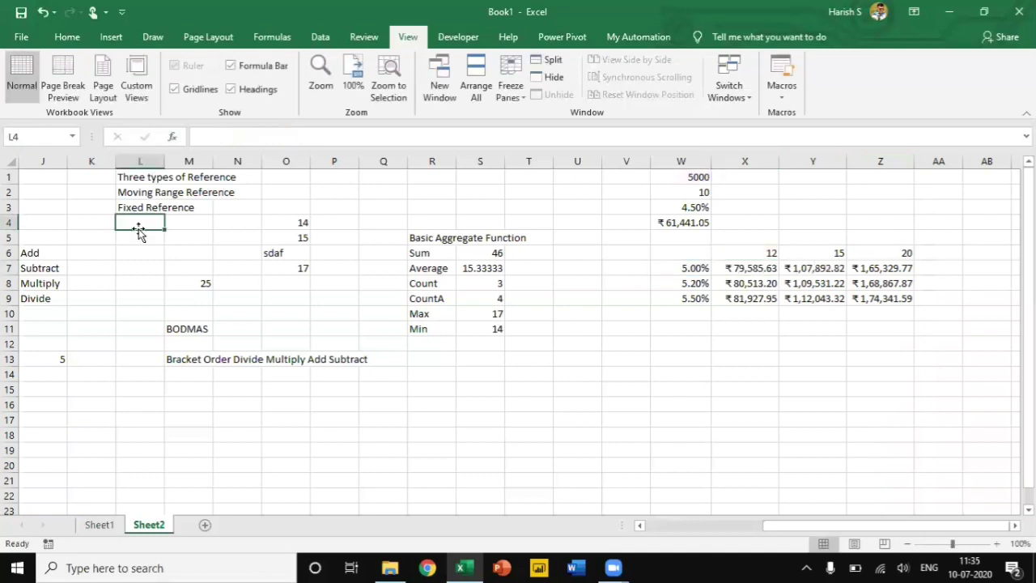
text(Mi)
key(BackSpace)
key(BackSpace)
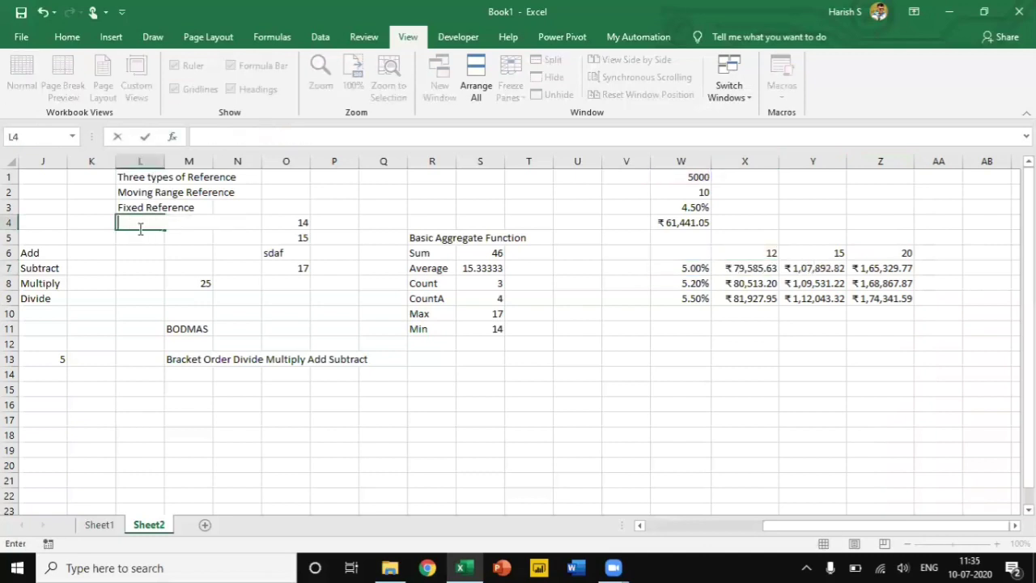
text(Micr)
key(BackSpace)
key(BackSpace)
text(xed Cell Reference)
key(ctrl+Return)
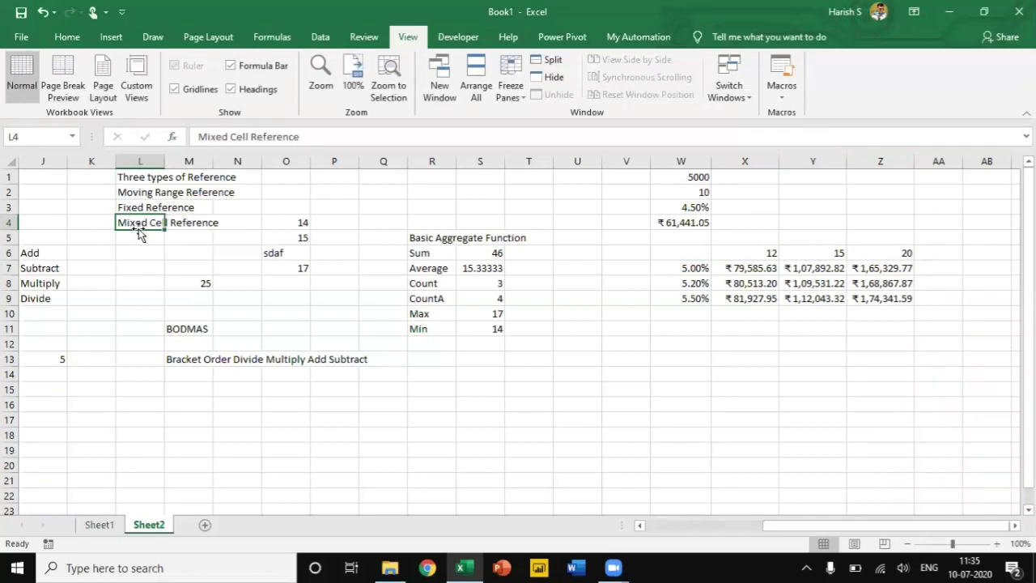